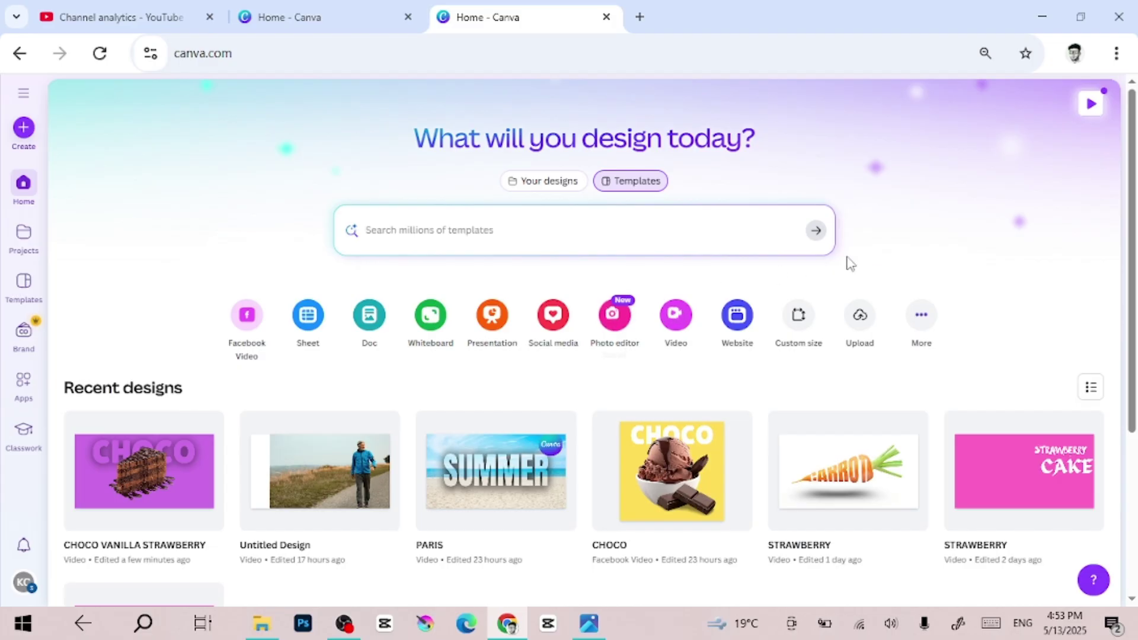
Create a landscape video design and add the recently used pink cupcake, strawberry-topped white cake and chocolate cake slice graphics
left_click(676, 316)
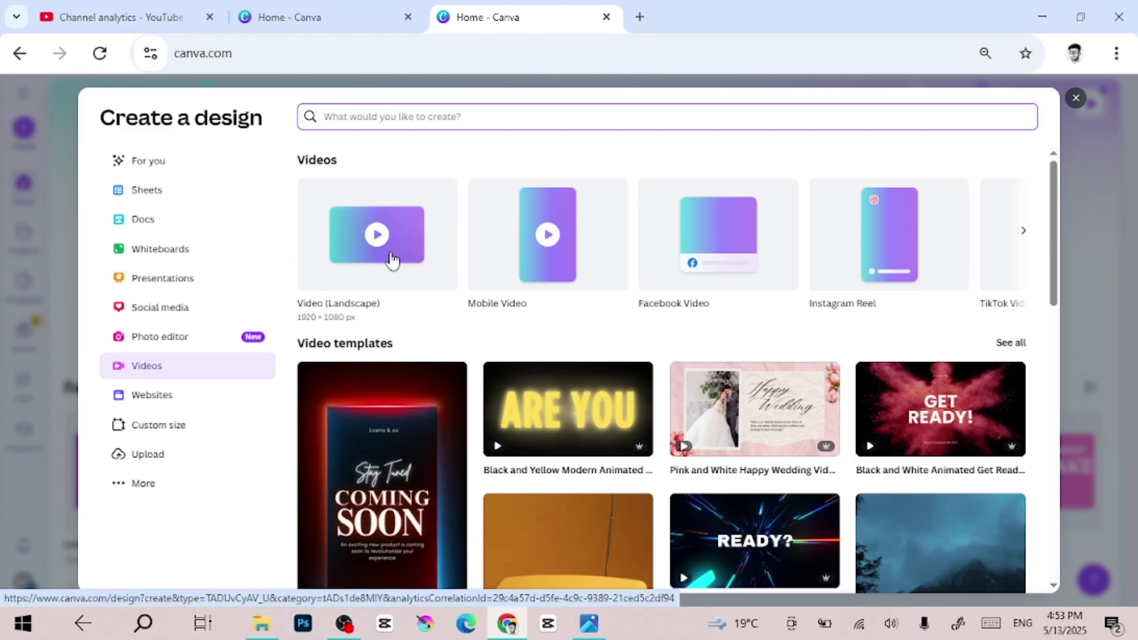
left_click(391, 259)
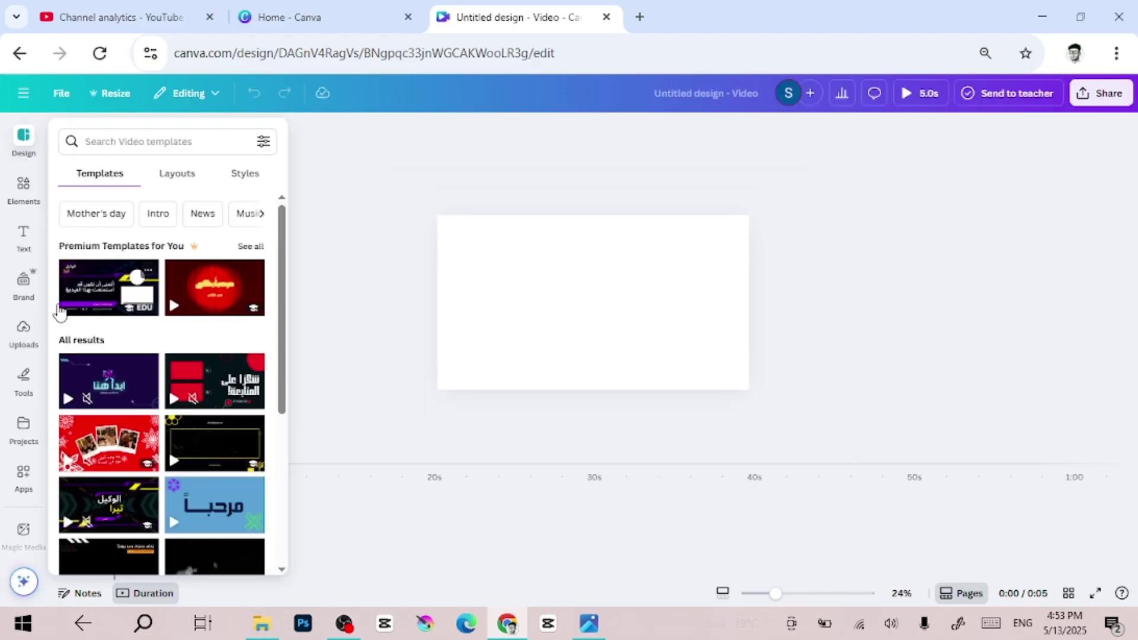
left_click(22, 199)
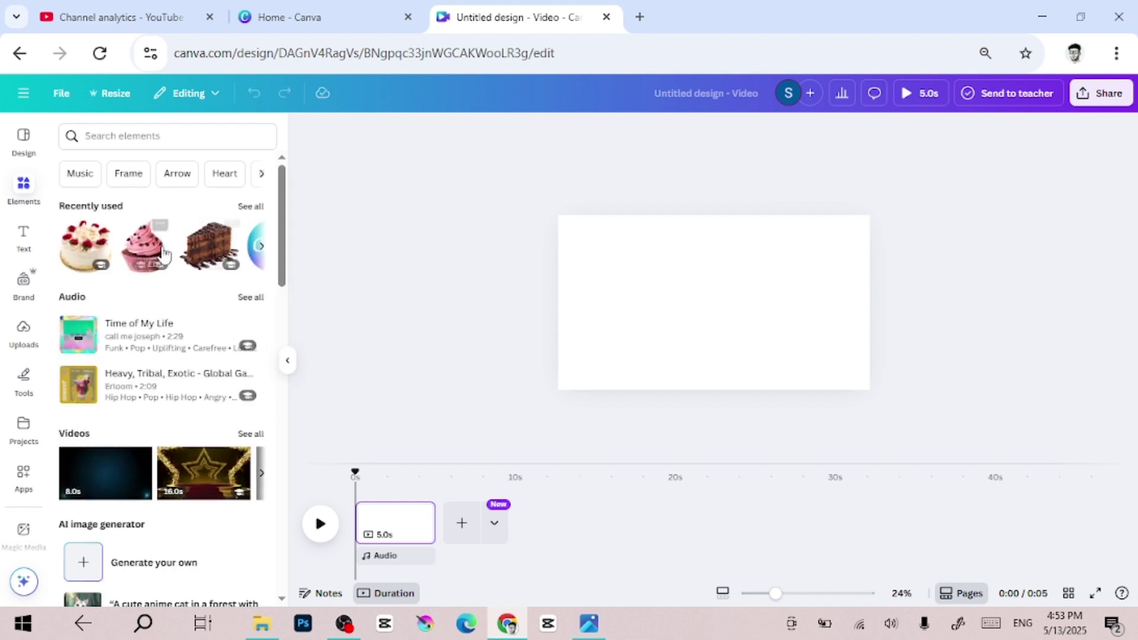
left_click(153, 256)
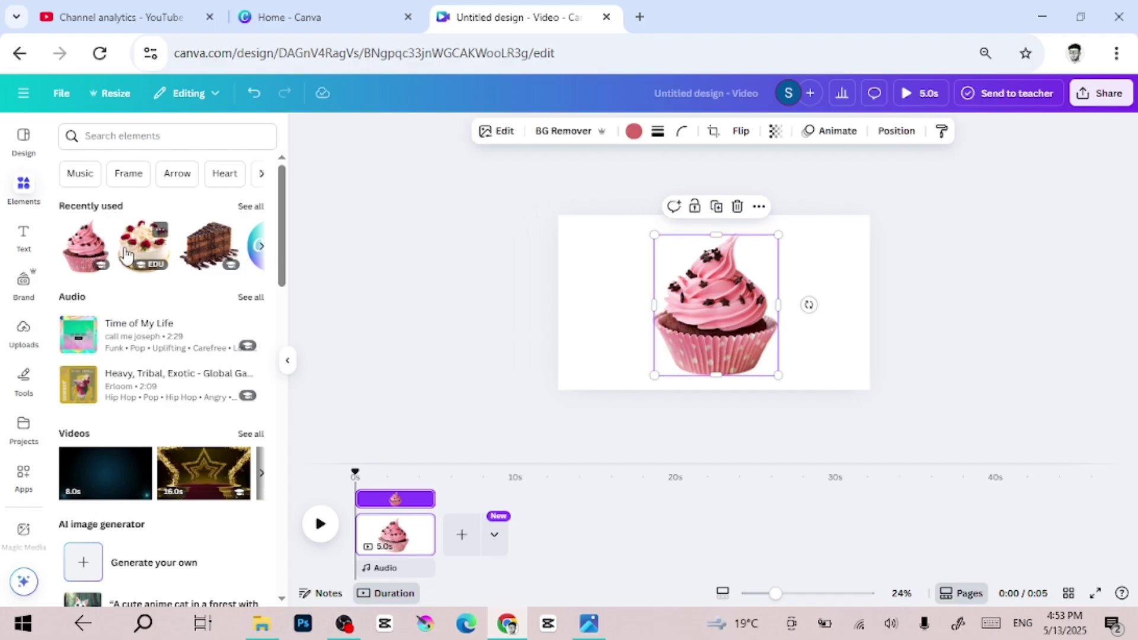
key("ctrl+z")
left_click(153, 252)
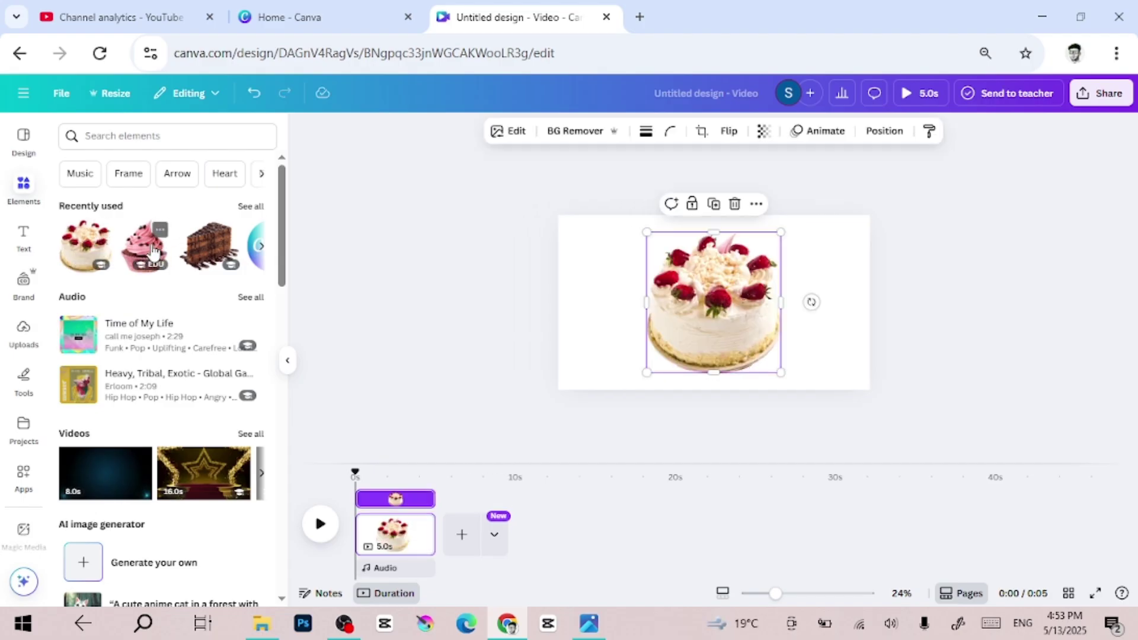
left_click(209, 246)
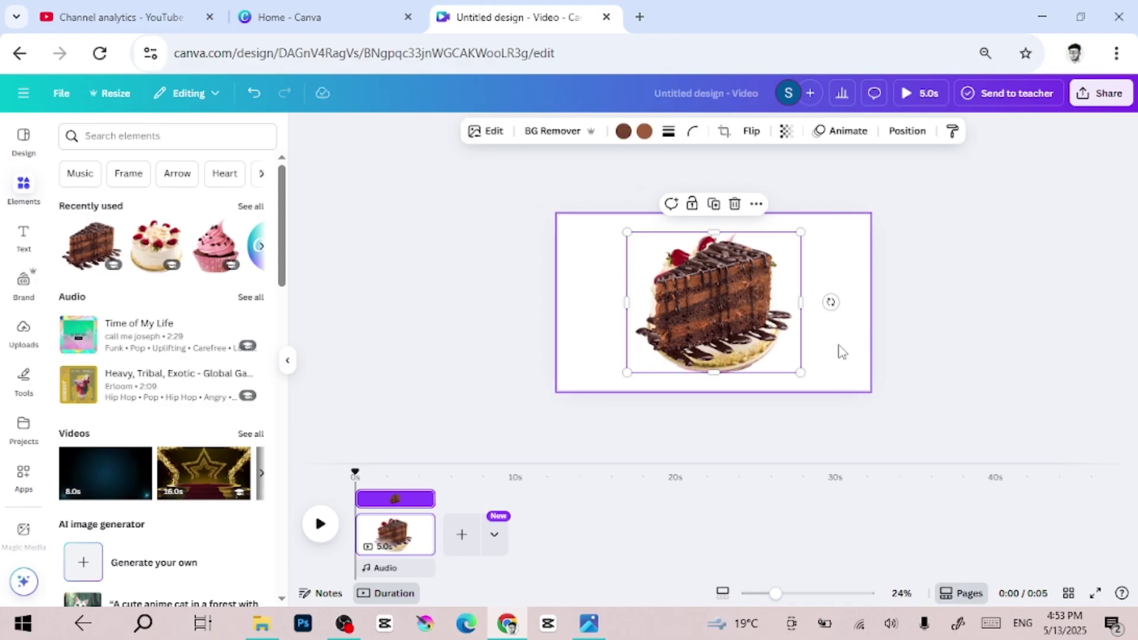
Shrink the three dessert graphics and spread them apart: chocolate slice at the page's upper middle, white cake at right, cupcake at lower left
scroll(785, 381, "up", 2)
left_click_drag(817, 385, 718, 310)
left_click_drag(677, 272, 670, 252)
left_click(656, 315)
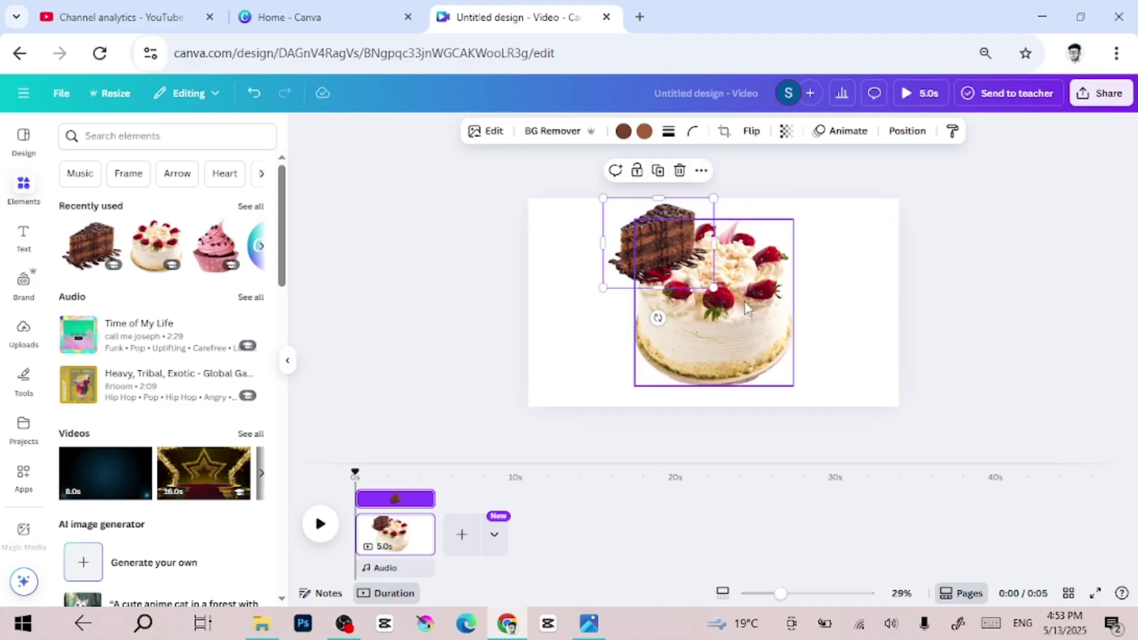
left_click_drag(794, 385, 740, 335)
left_click_drag(708, 299, 794, 307)
left_click(708, 342)
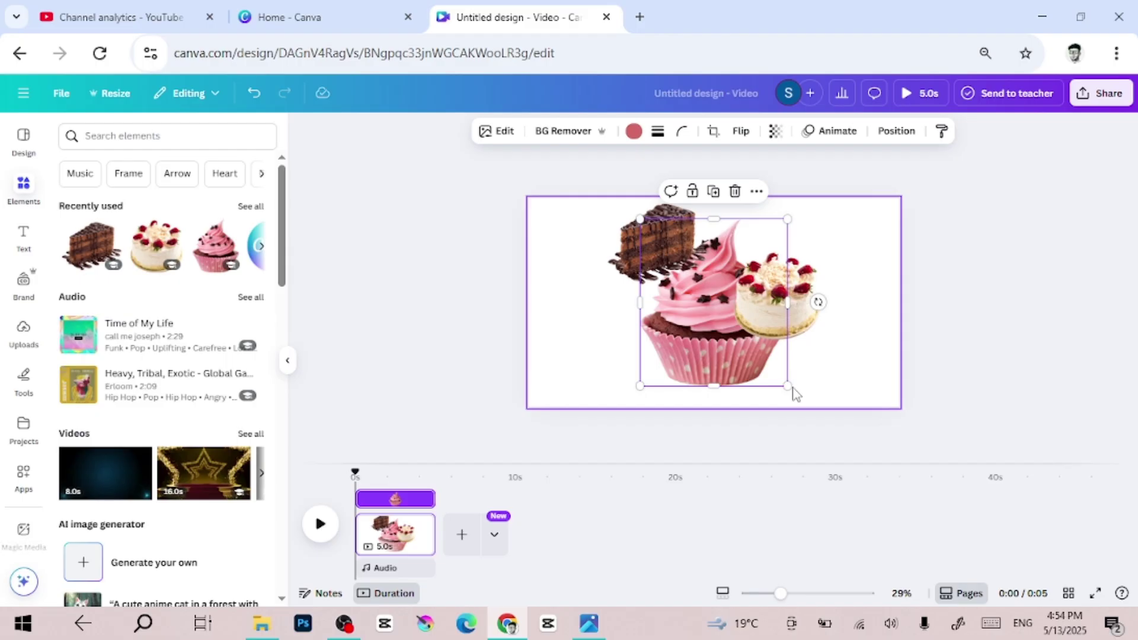
left_click_drag(793, 389, 617, 359)
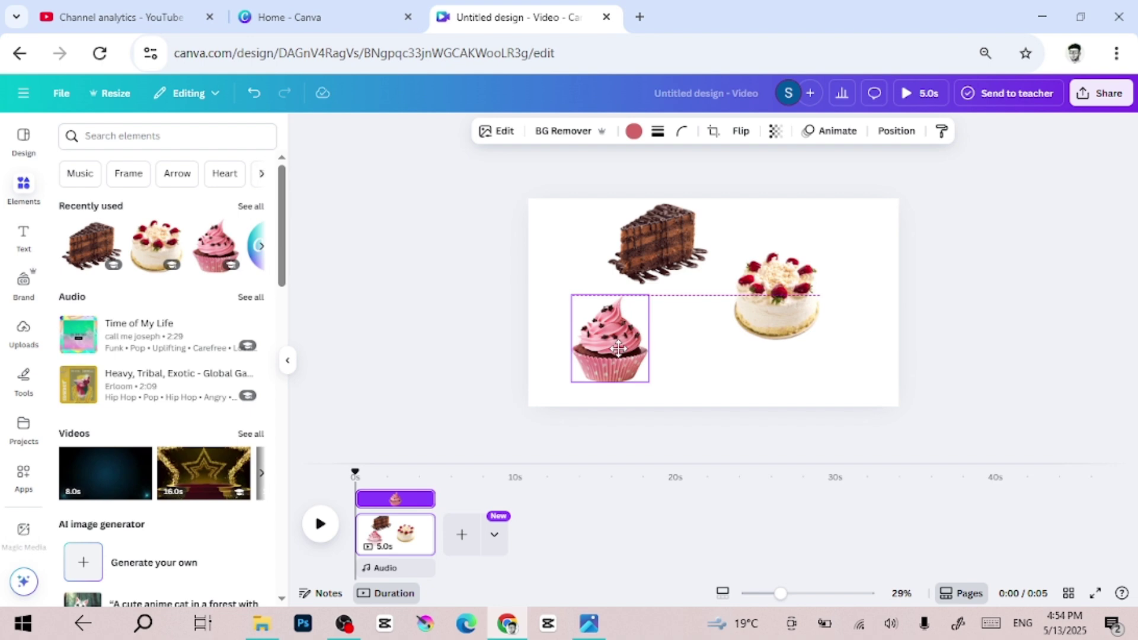
Move the chocolate slice toward the page centre, make the white cake smaller and lower, and reduce the cupcake slightly
left_click(682, 255)
mouse_move(714, 288)
left_mouse_down()
mouse_move(703, 277)
mouse_move(712, 267)
left_mouse_up()
left_click(776, 293)
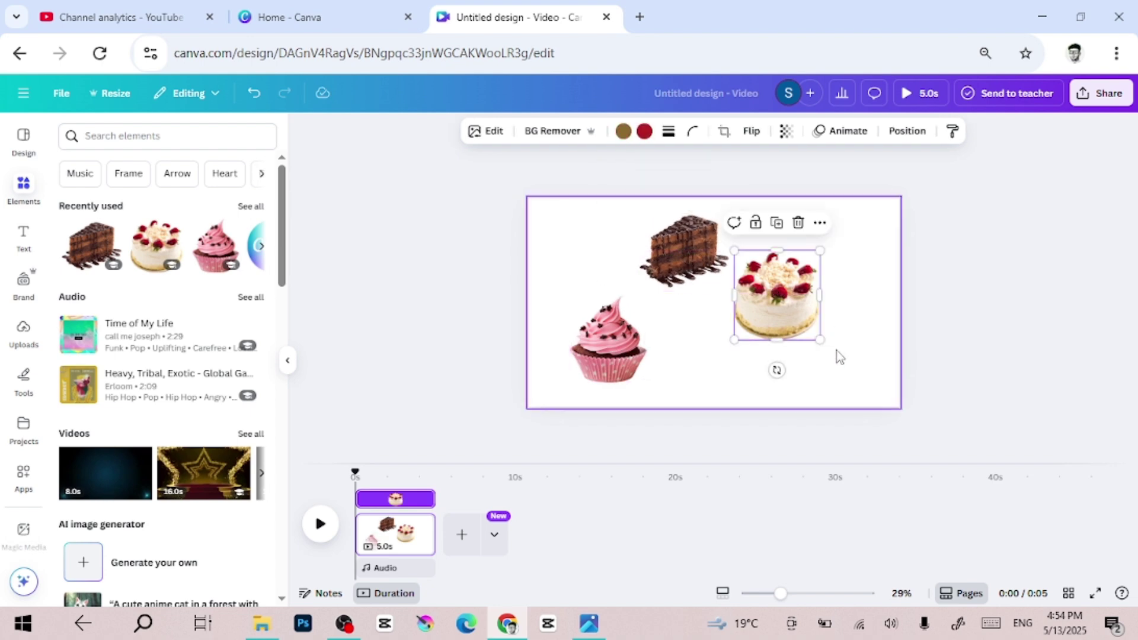
left_click_drag(821, 341, 781, 326)
left_click(622, 350)
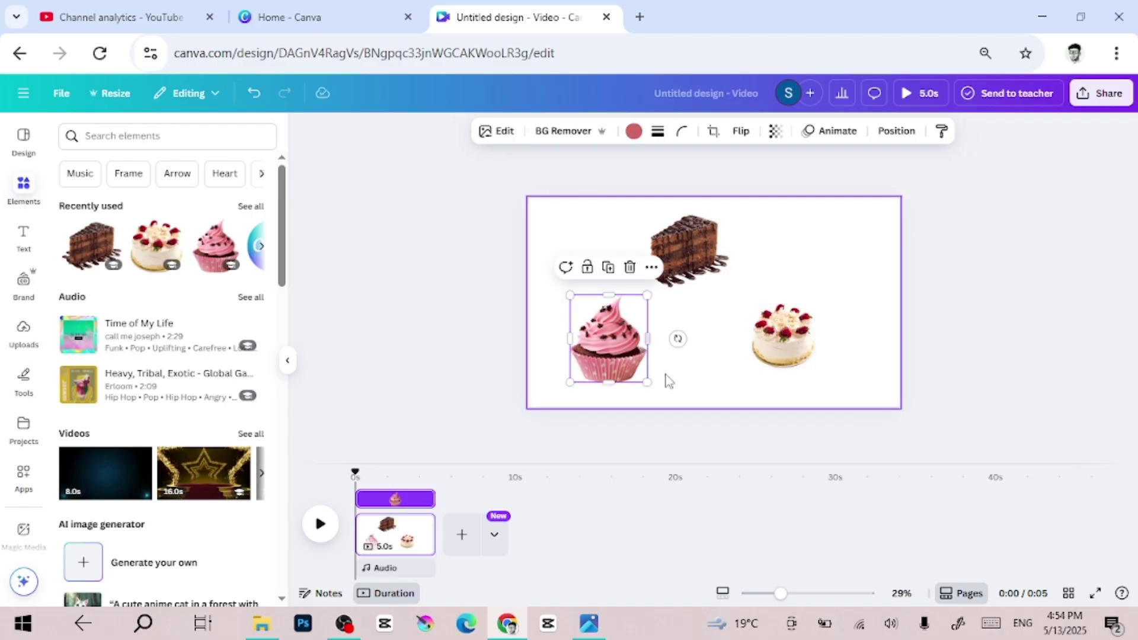
left_click_drag(648, 382, 634, 369)
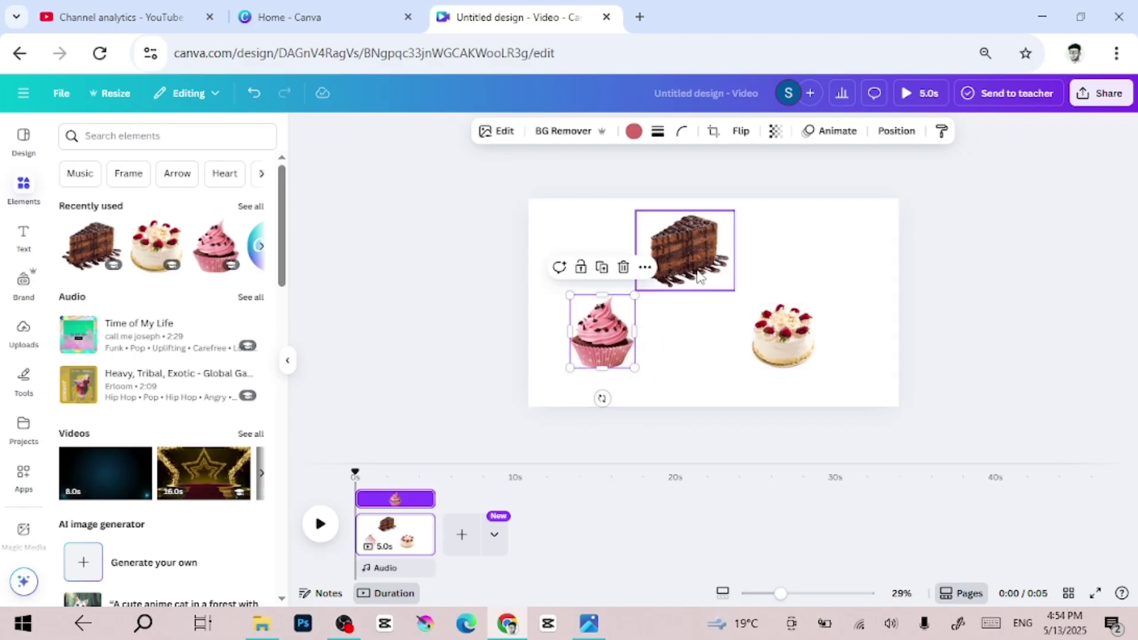
Fine-tune the triangular arrangement, with a smaller chocolate slice near the top centre and the cupcake and white cake level below it
left_click_drag(692, 273, 747, 288)
left_click_drag(709, 256, 702, 256)
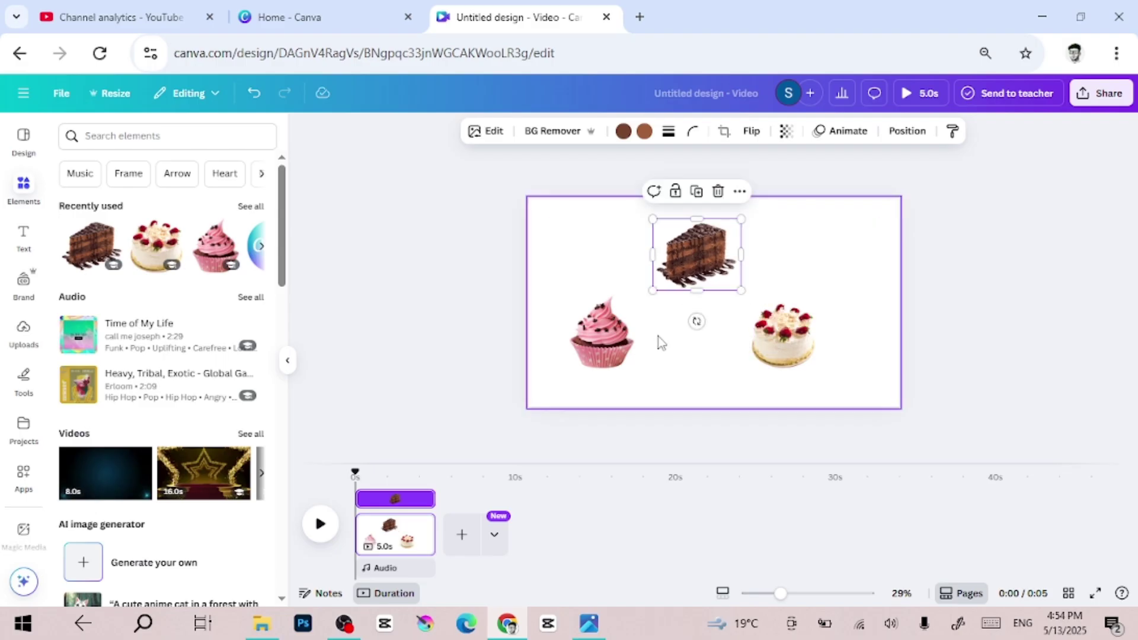
left_click_drag(623, 338, 629, 341)
left_click(771, 347)
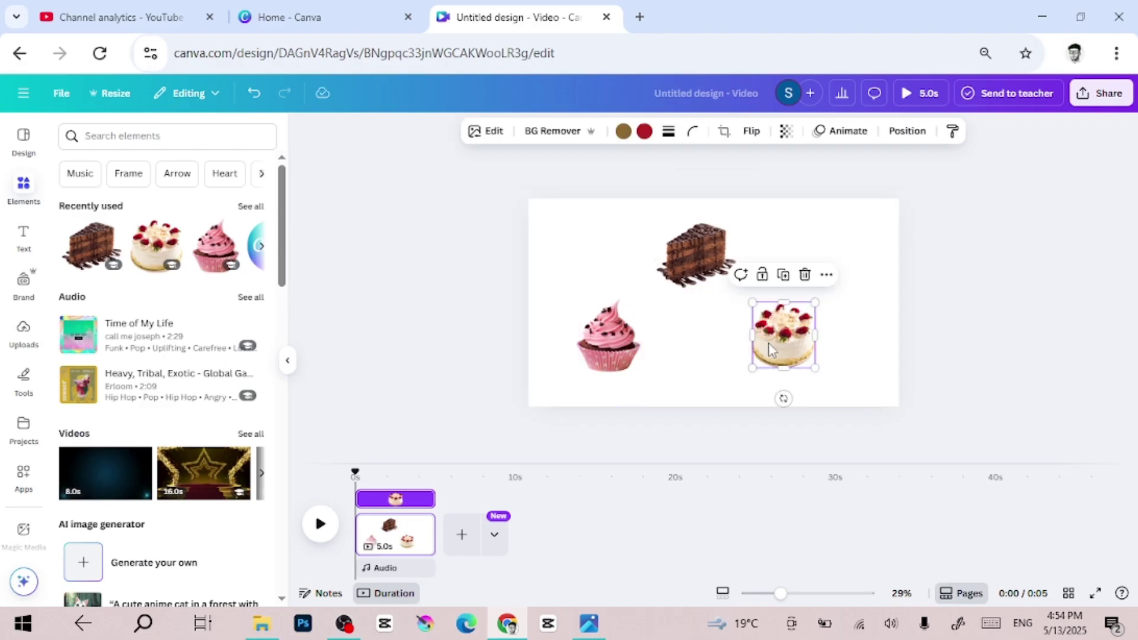
left_click_drag(796, 347, 793, 350)
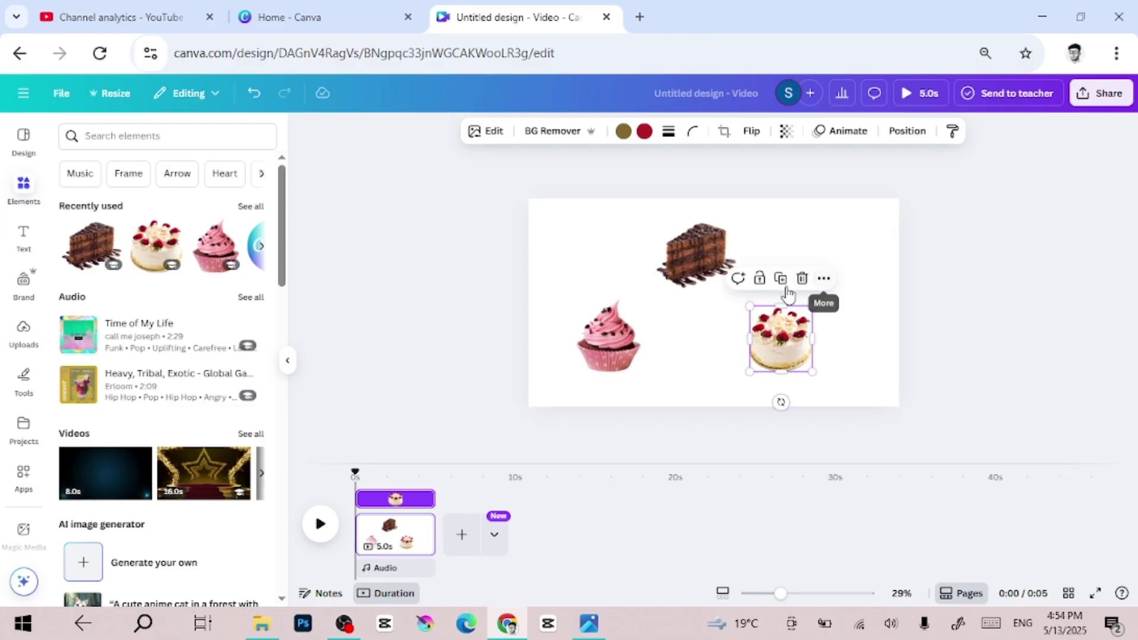
Rotate the white cake and cupcake so their tops point outward from the page centre, and group all three desserts
left_click_drag(782, 402, 738, 282)
left_click(625, 350)
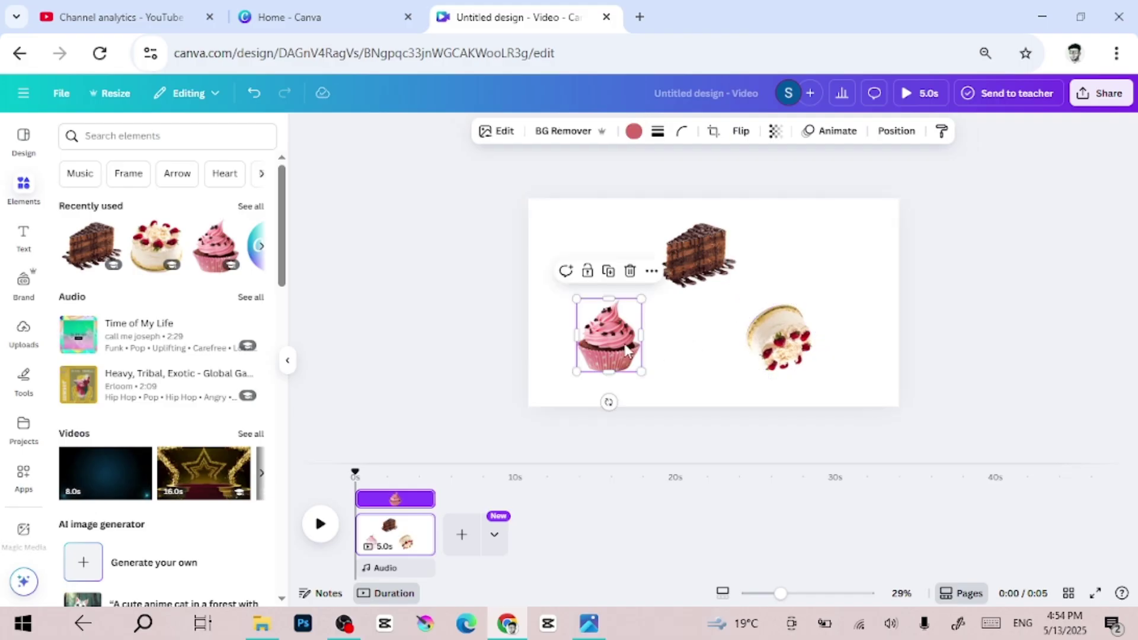
left_click_drag(608, 403, 632, 348)
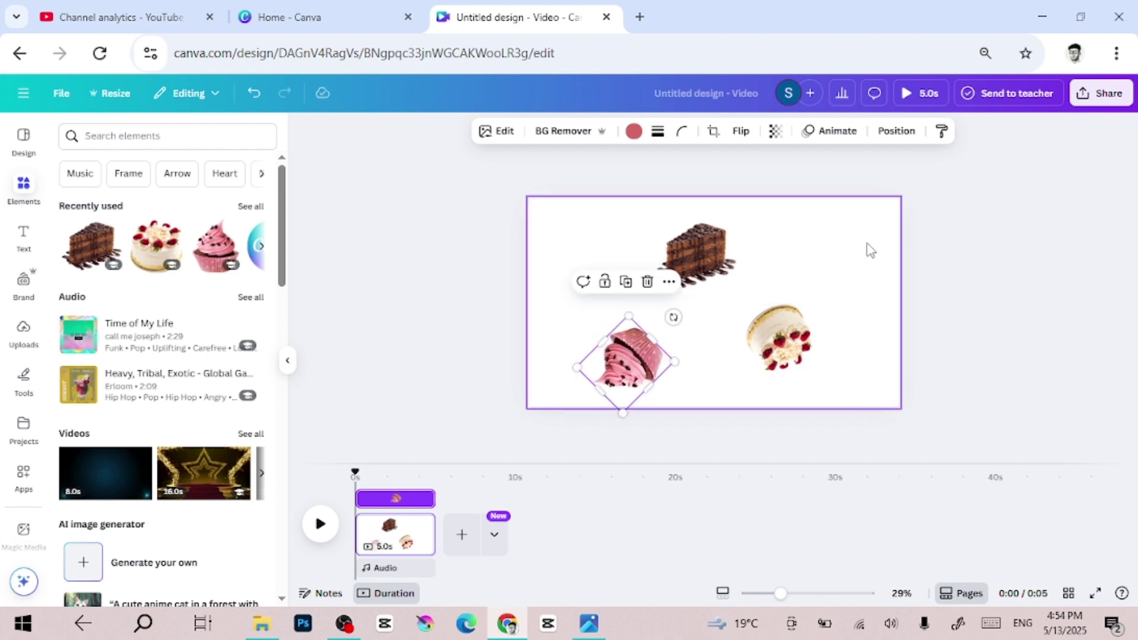
left_click_drag(870, 250, 590, 406)
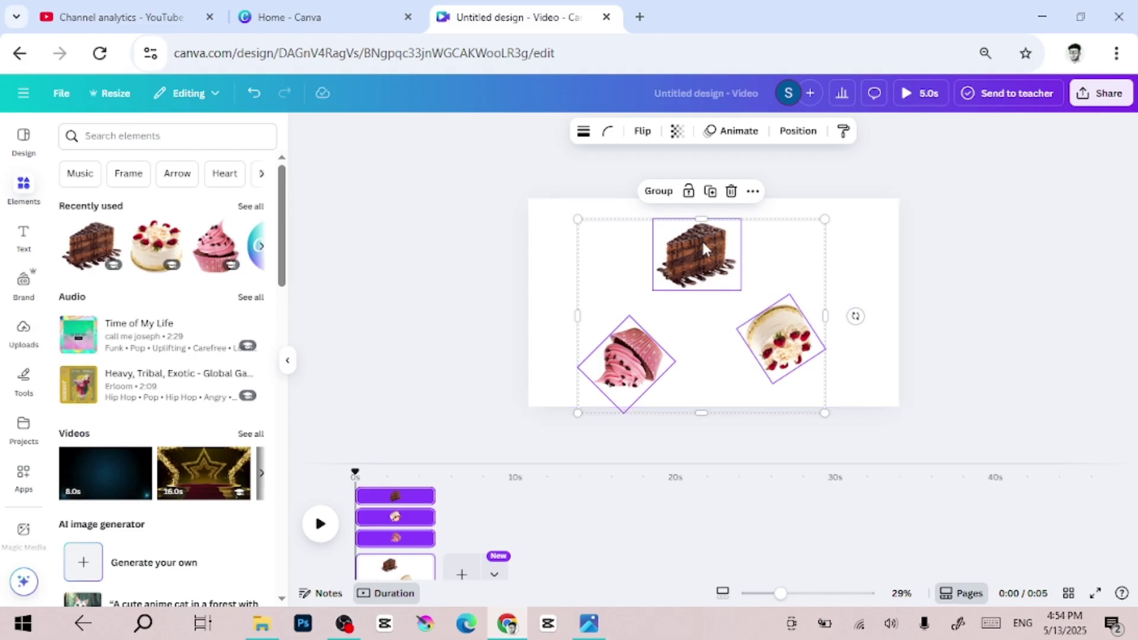
left_click(659, 190)
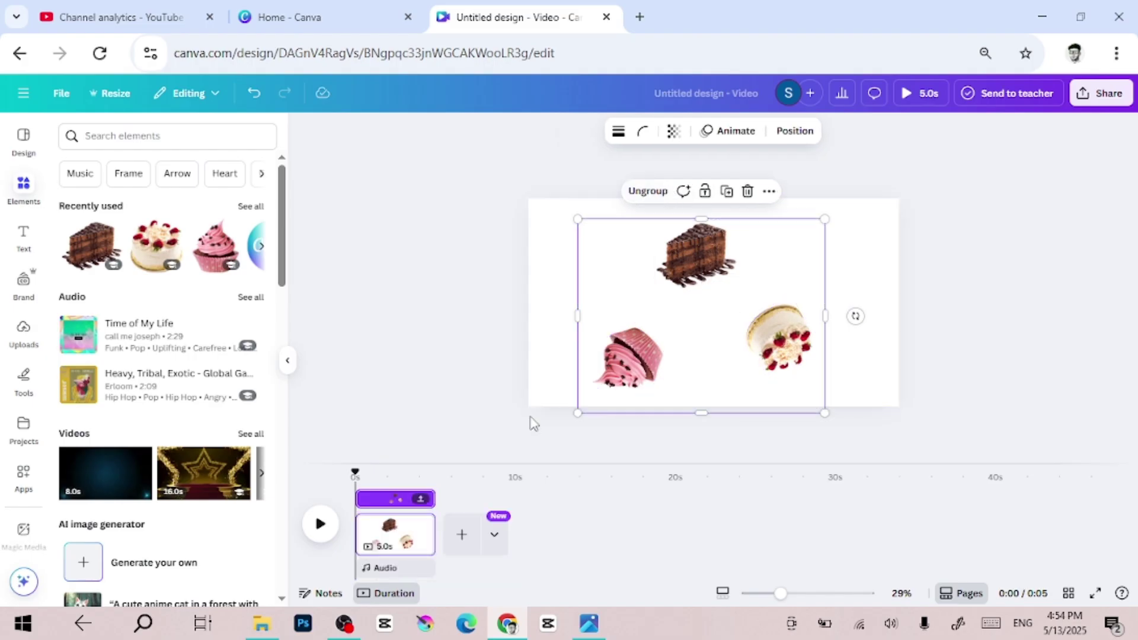
Add a second page with a heading reading "CHOCO VANILLA STRAWBERRY", leaving wide gaps between the words
left_click(461, 541)
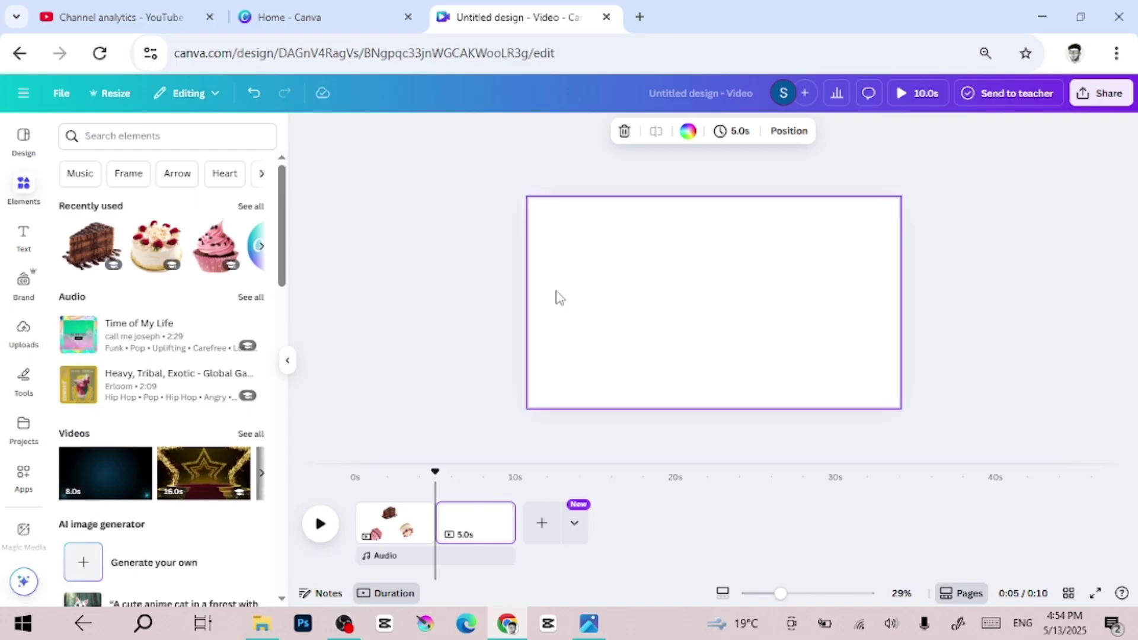
left_click(18, 252)
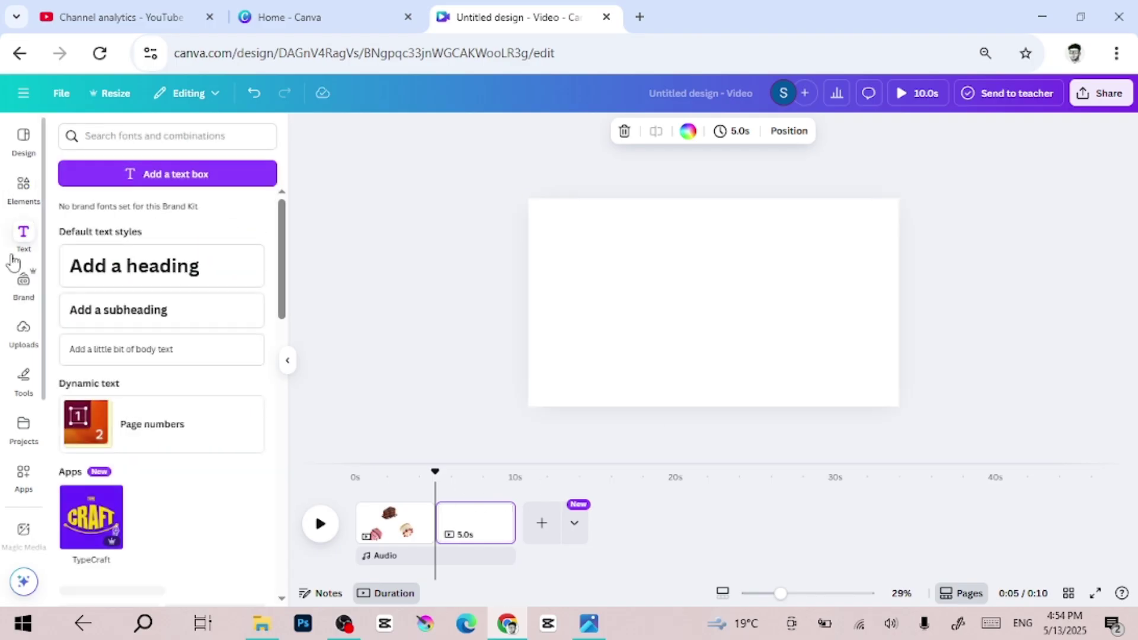
left_click(191, 268)
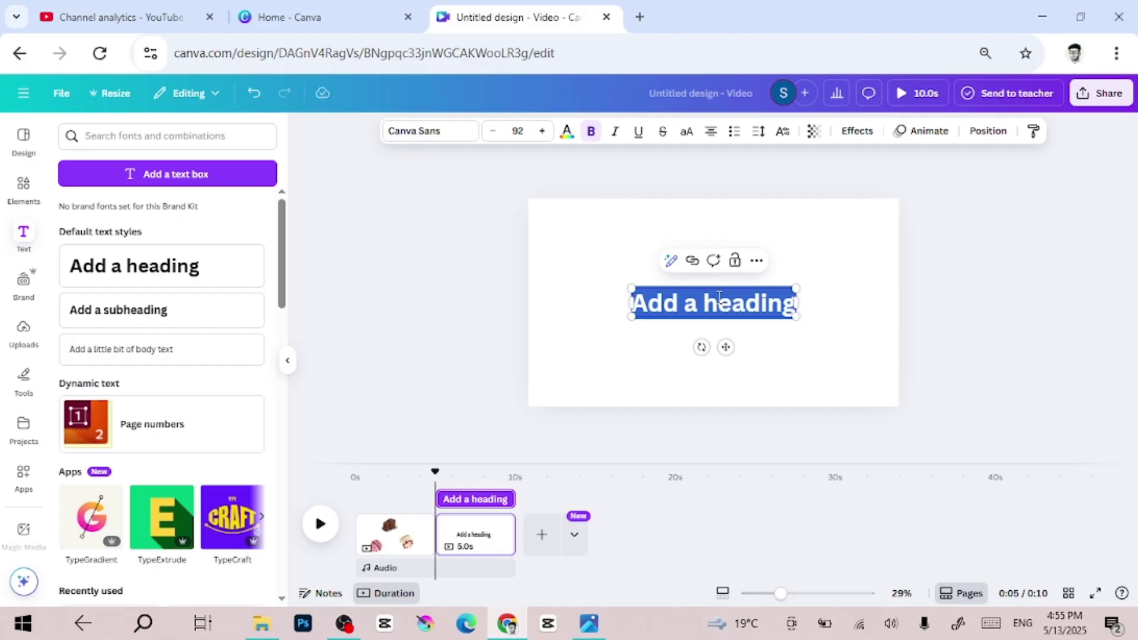
type("CHOKO")
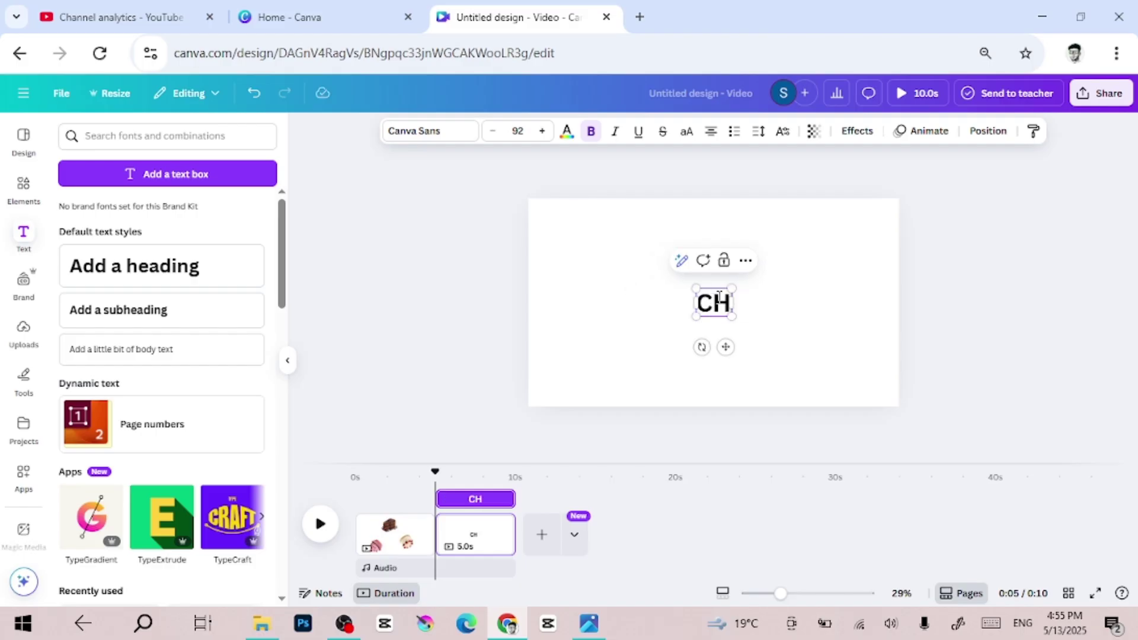
key("BackSpace")
key("BackSpace")
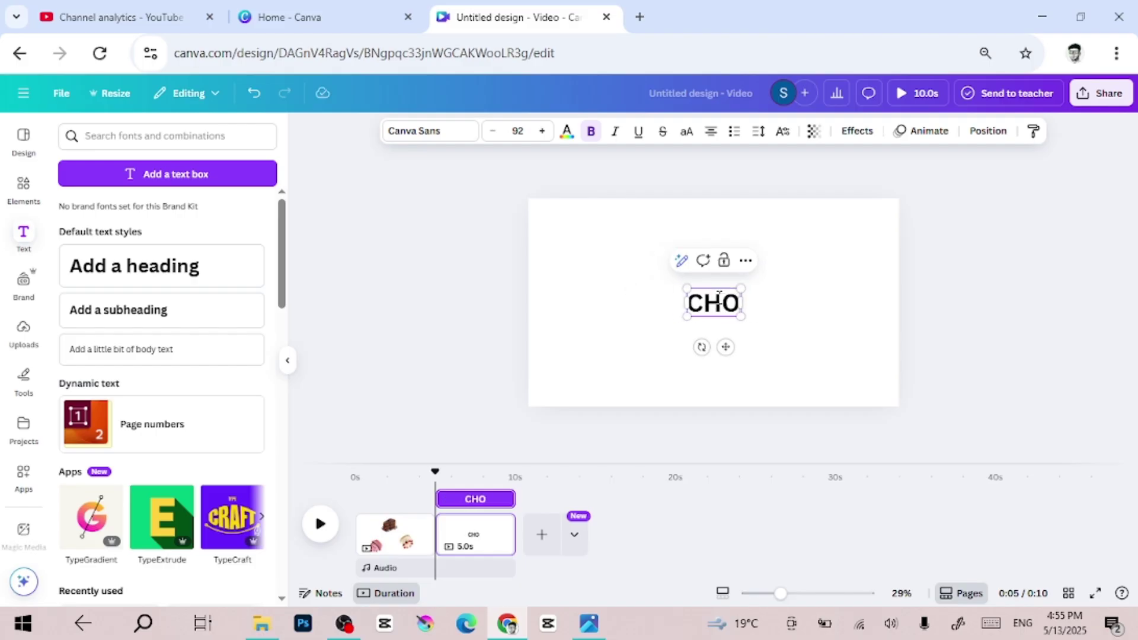
type("CO   ")
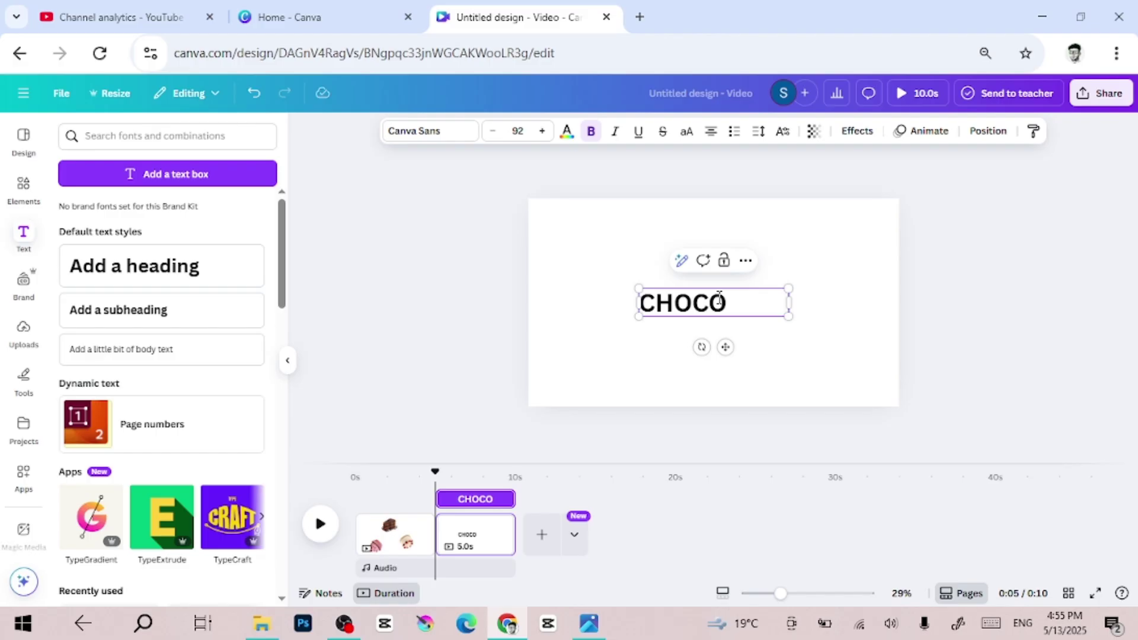
type(" V")
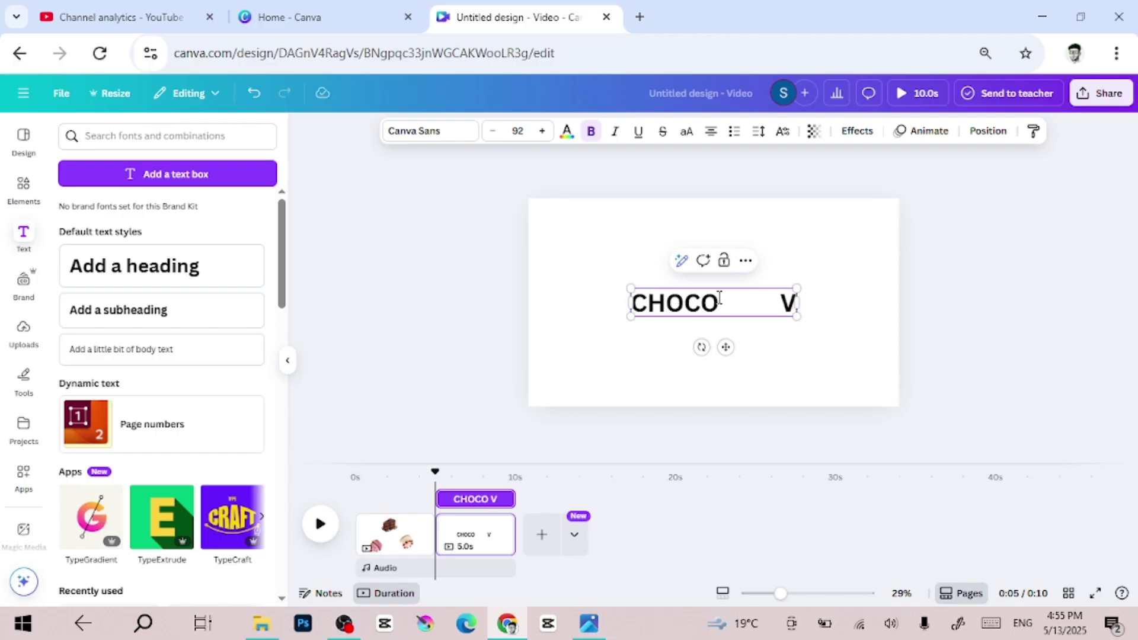
type("ANILLA")
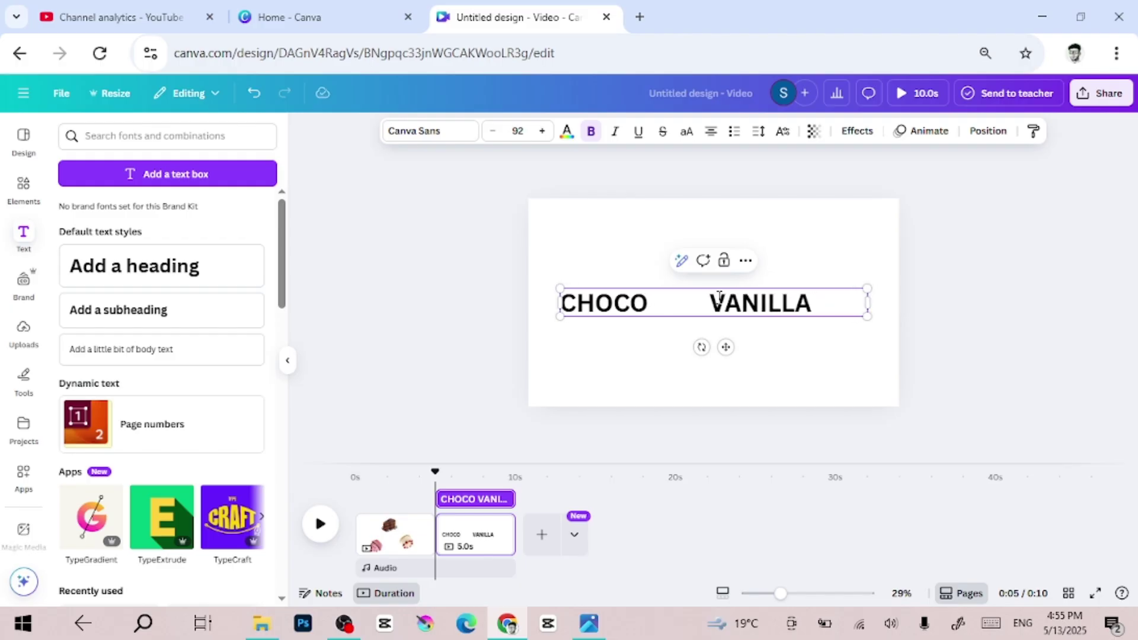
type("    STRAWB")
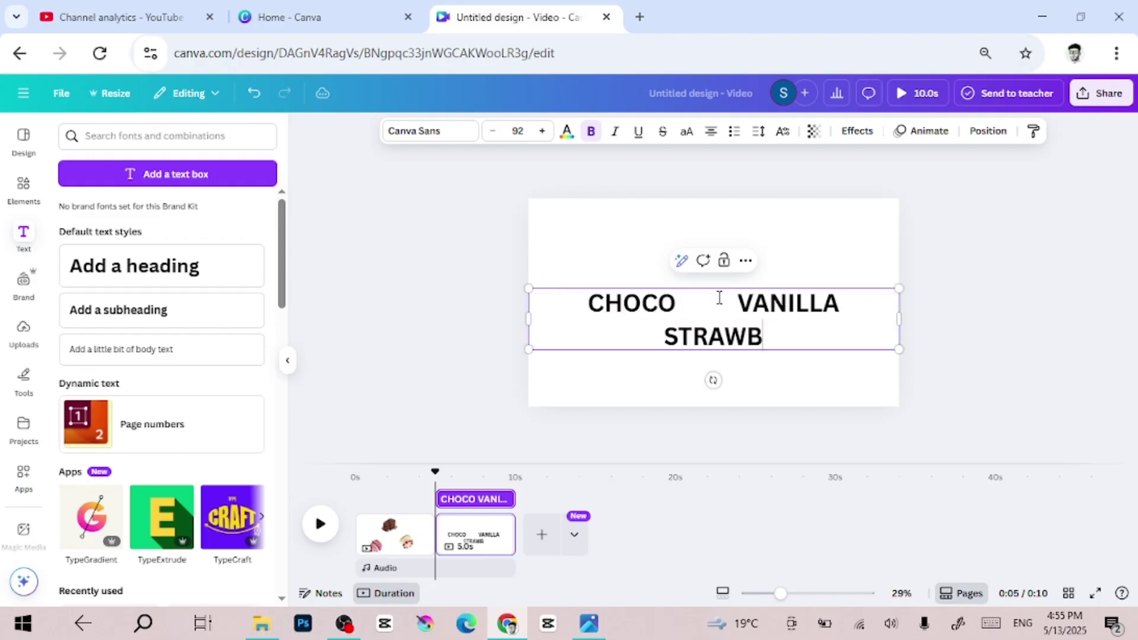
type("ERRY")
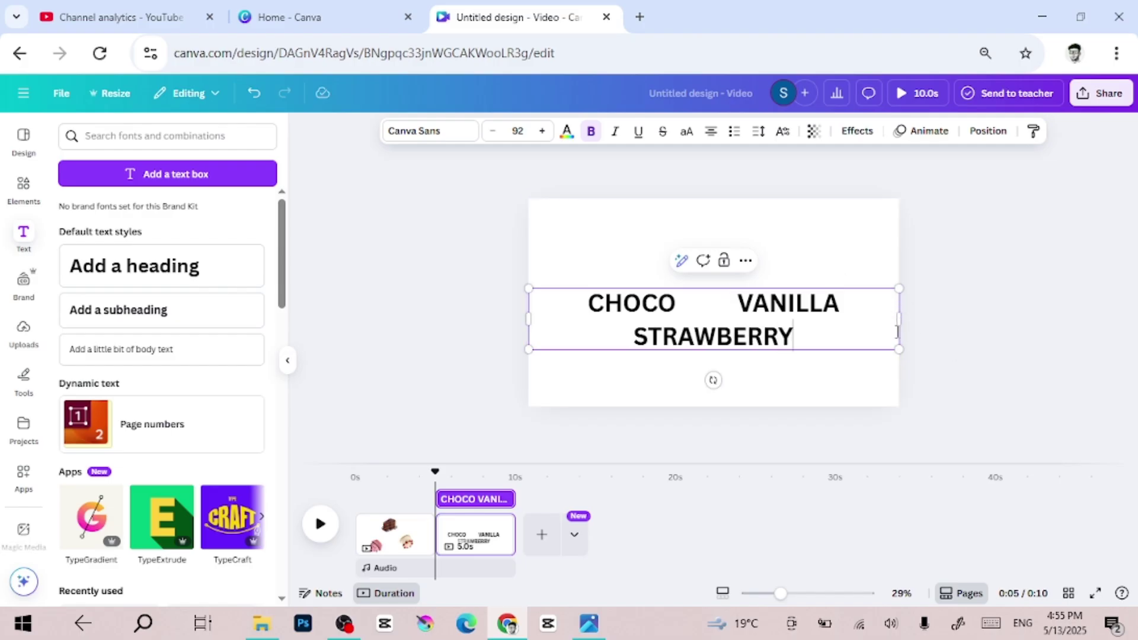
Widen the heading's text box until all three words fit on one line, and set its font to Lilita One
left_click_drag(899, 325, 1044, 303)
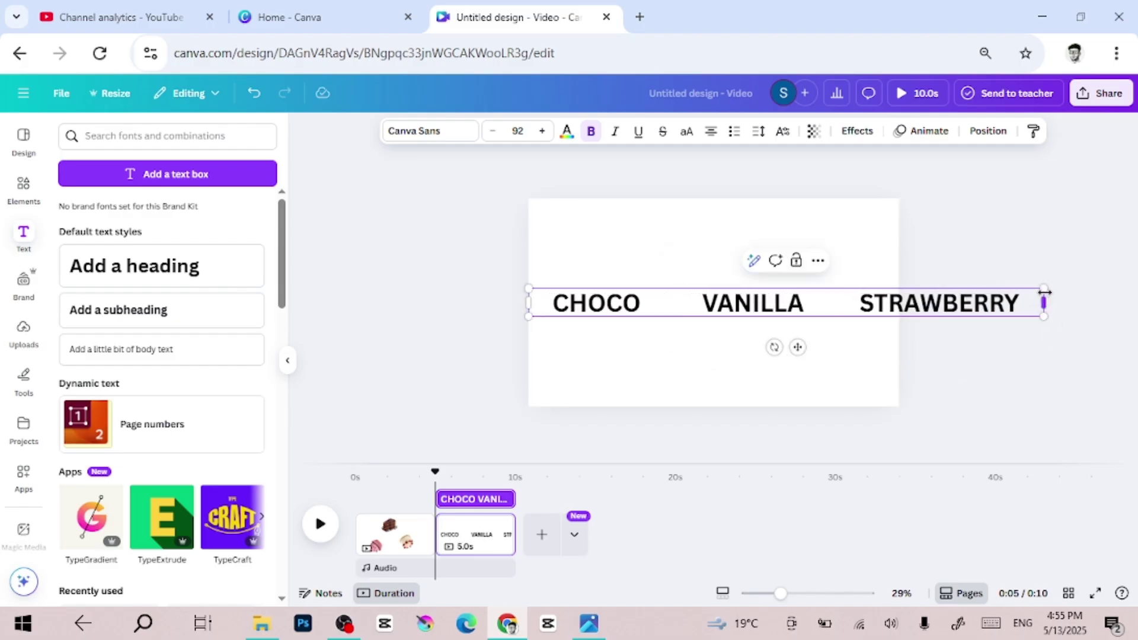
left_click(440, 233)
left_click(619, 303)
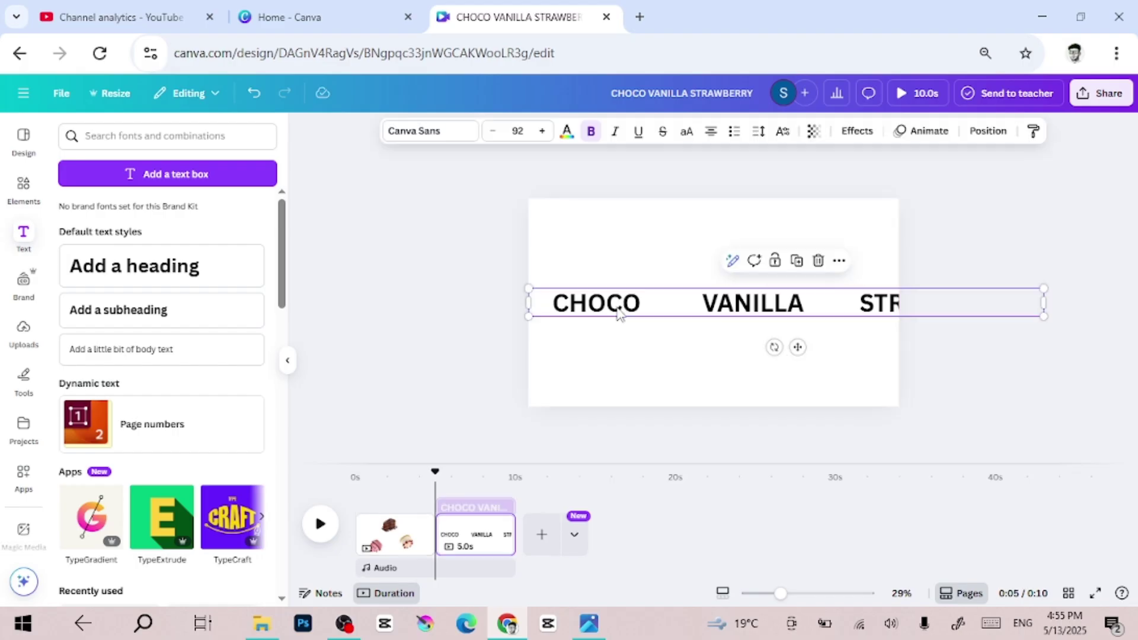
left_click(436, 136)
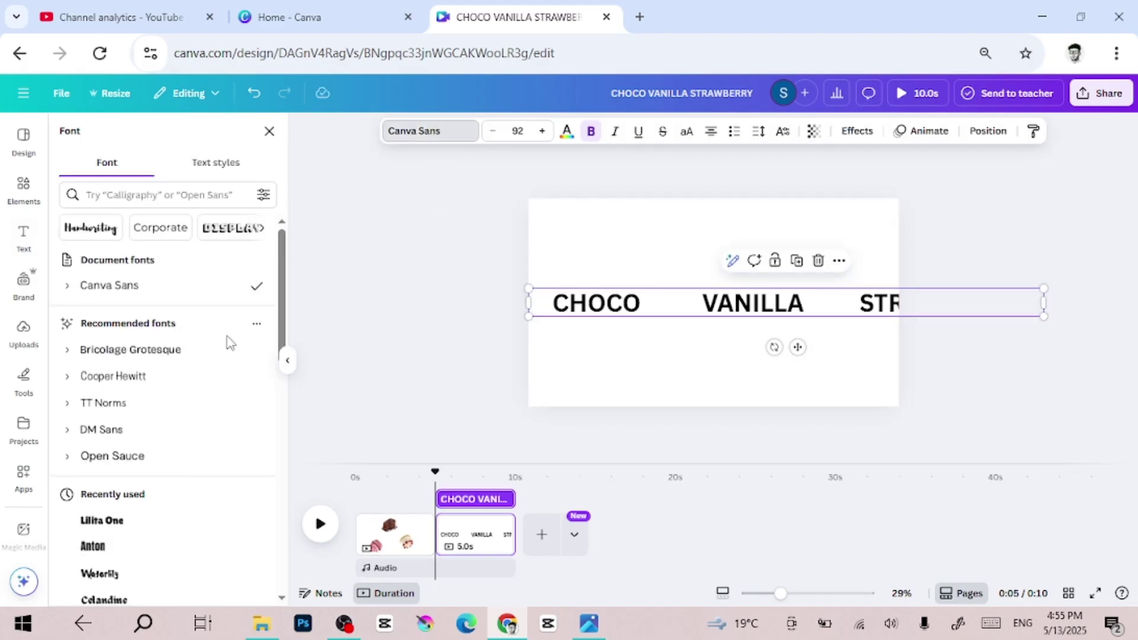
left_click(145, 524)
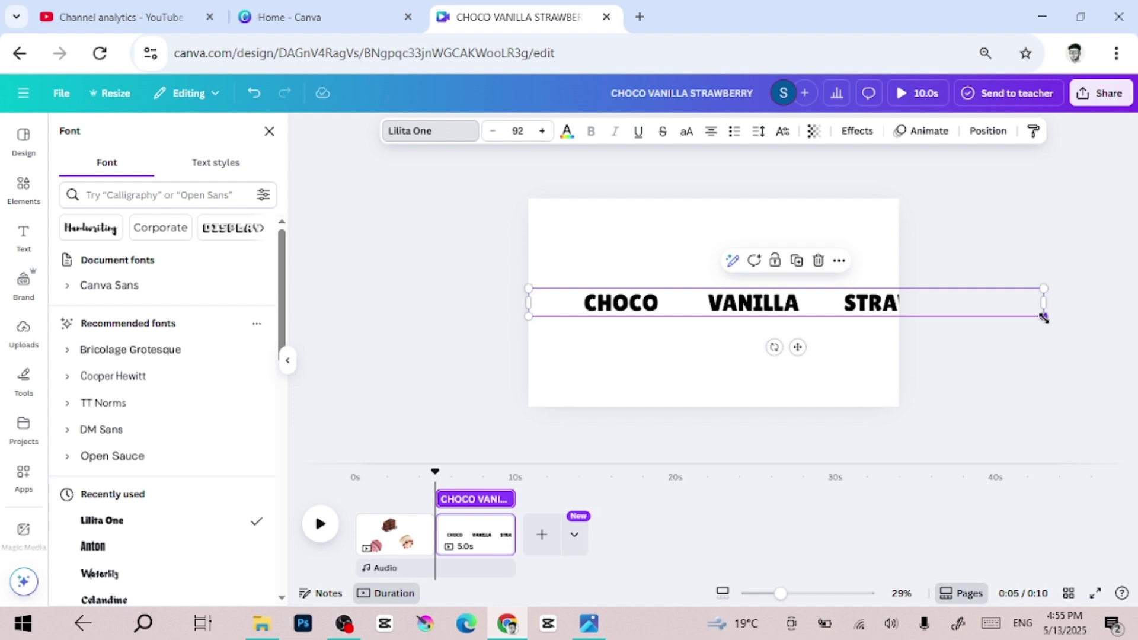
Enlarge the heading to font size 336 and position it so CHOCO alone fills the width of the second page
scroll(1043, 320, "down", 3)
scroll(817, 314, "up", 1)
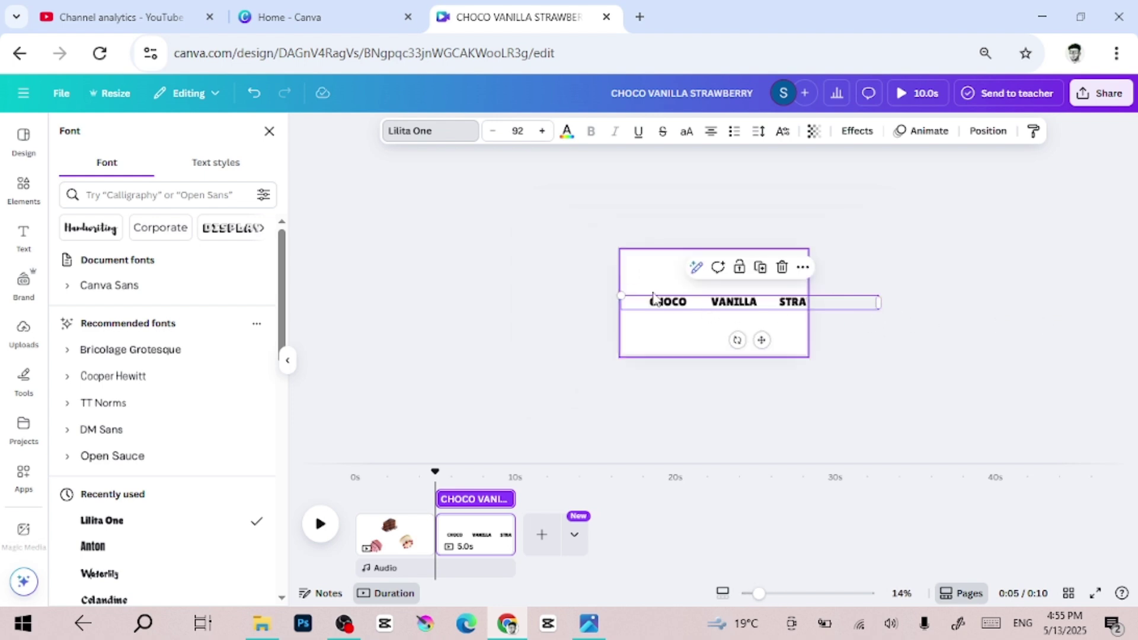
left_click_drag(620, 295, 353, 144)
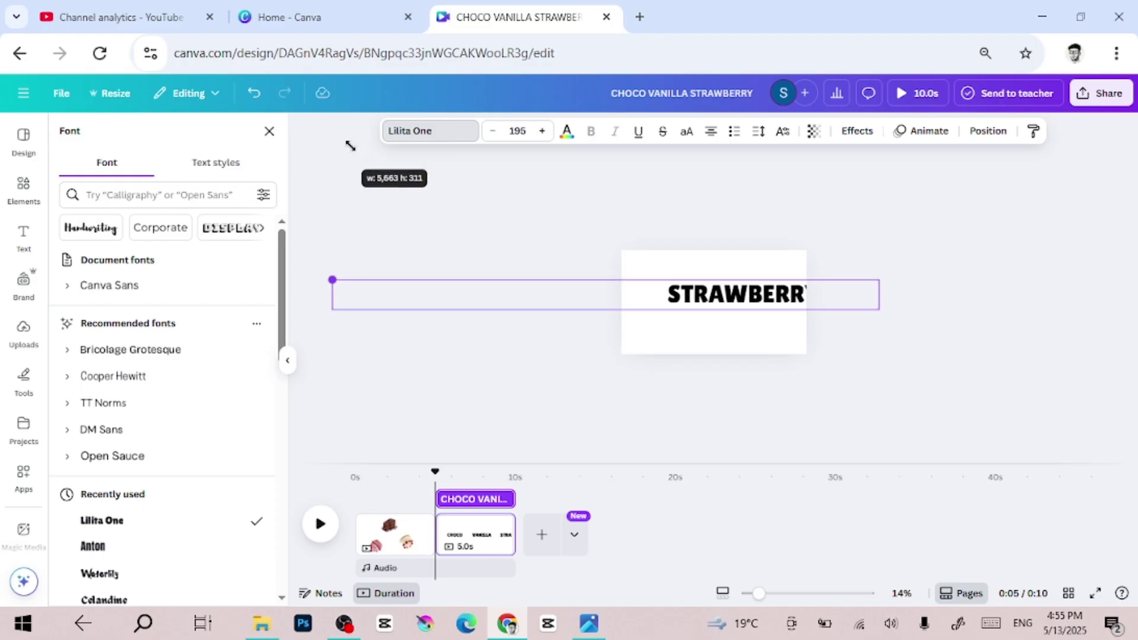
left_click_drag(744, 298, 1008, 303)
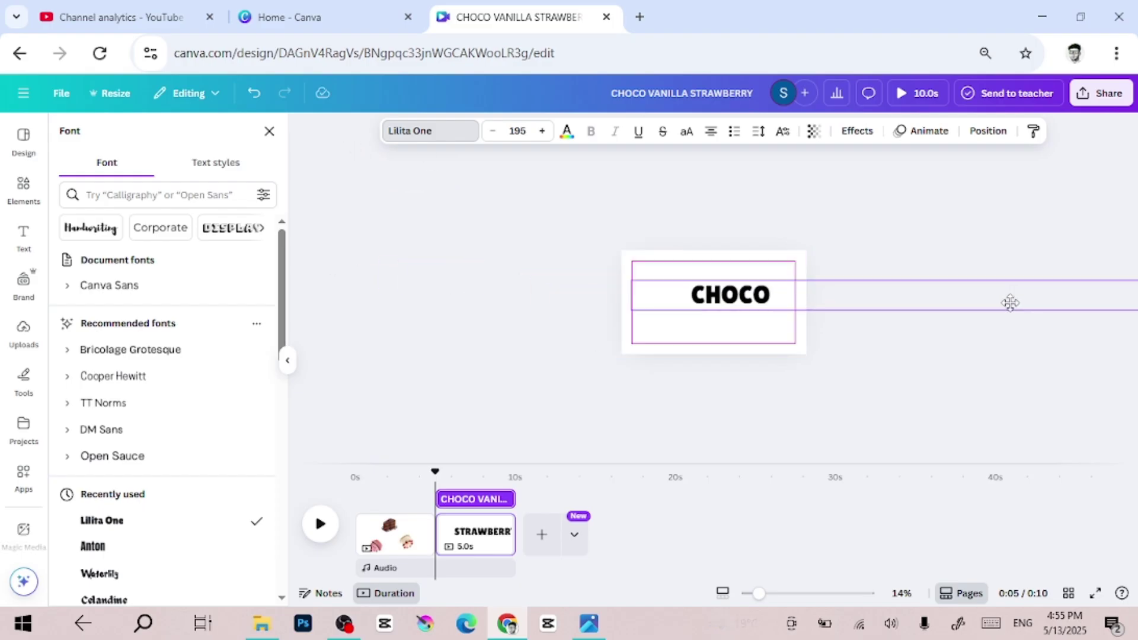
left_click_drag(631, 310, 445, 320)
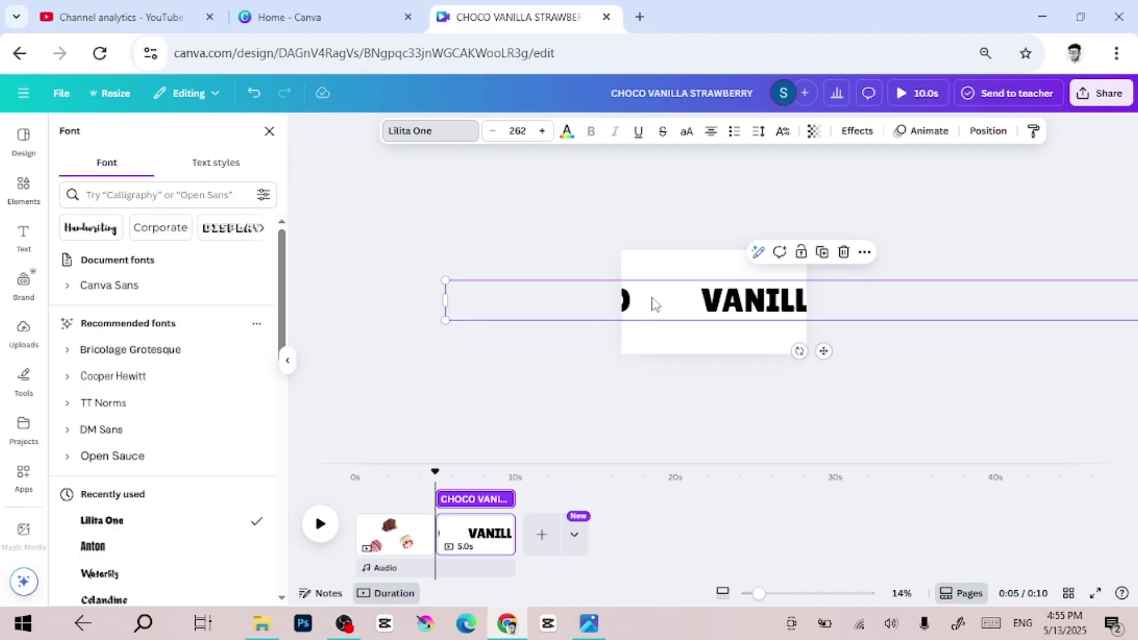
left_click_drag(655, 304, 753, 314)
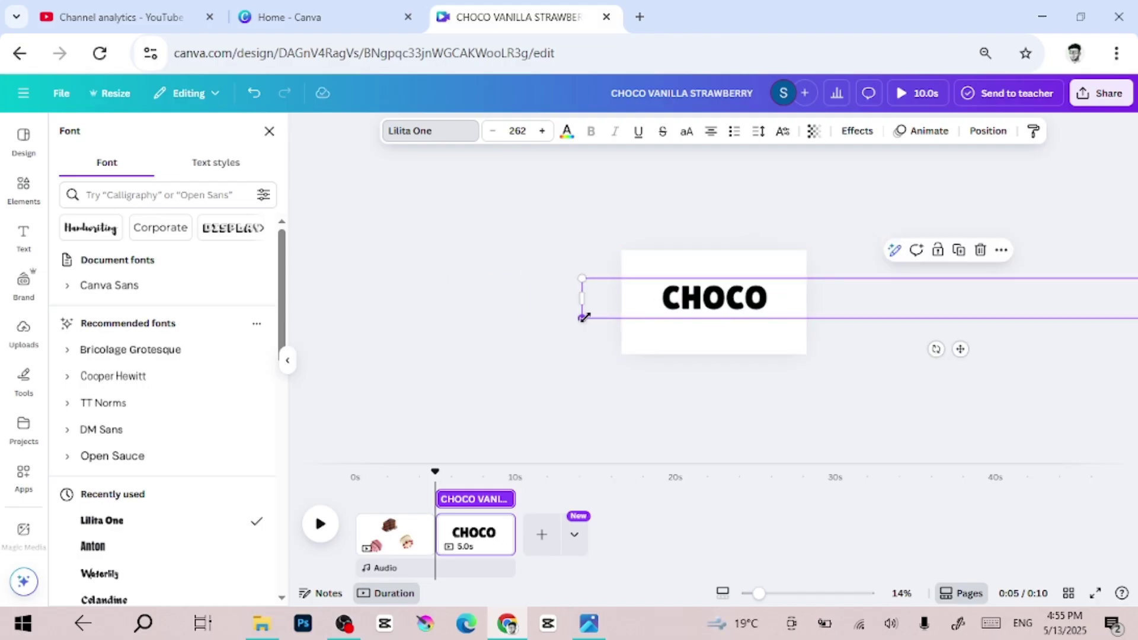
left_click_drag(584, 317, 438, 356)
left_click_drag(645, 312, 759, 308)
left_click_drag(551, 322, 495, 382)
left_click_drag(703, 312, 746, 294)
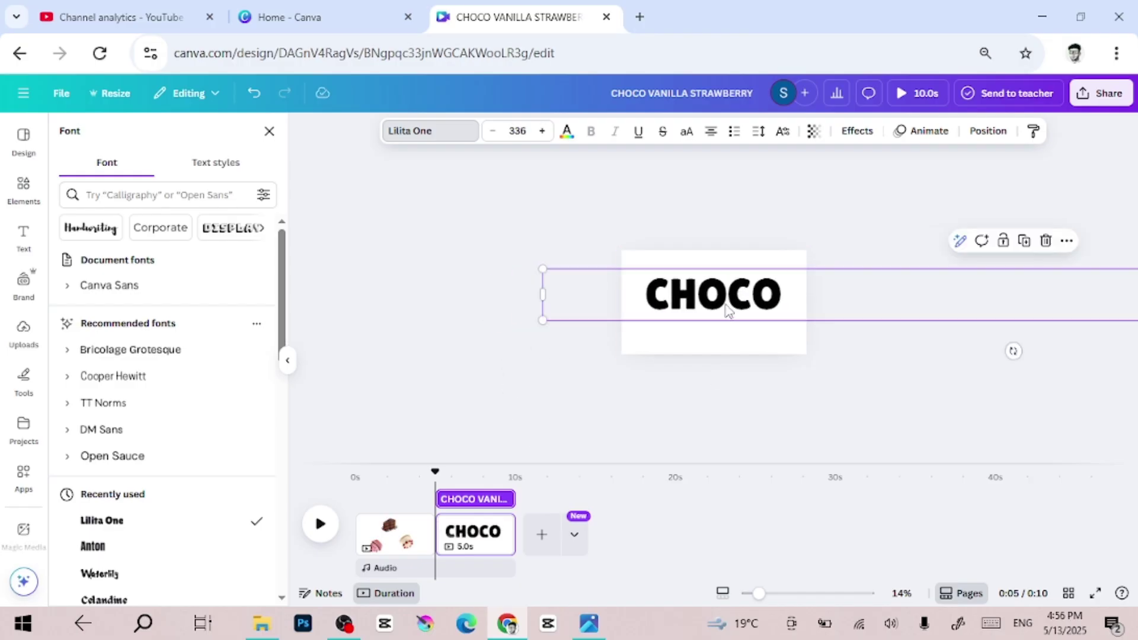
Try to copy the heading from the second page onto the first page
left_click(728, 310)
right_click(728, 311)
left_click(663, 387)
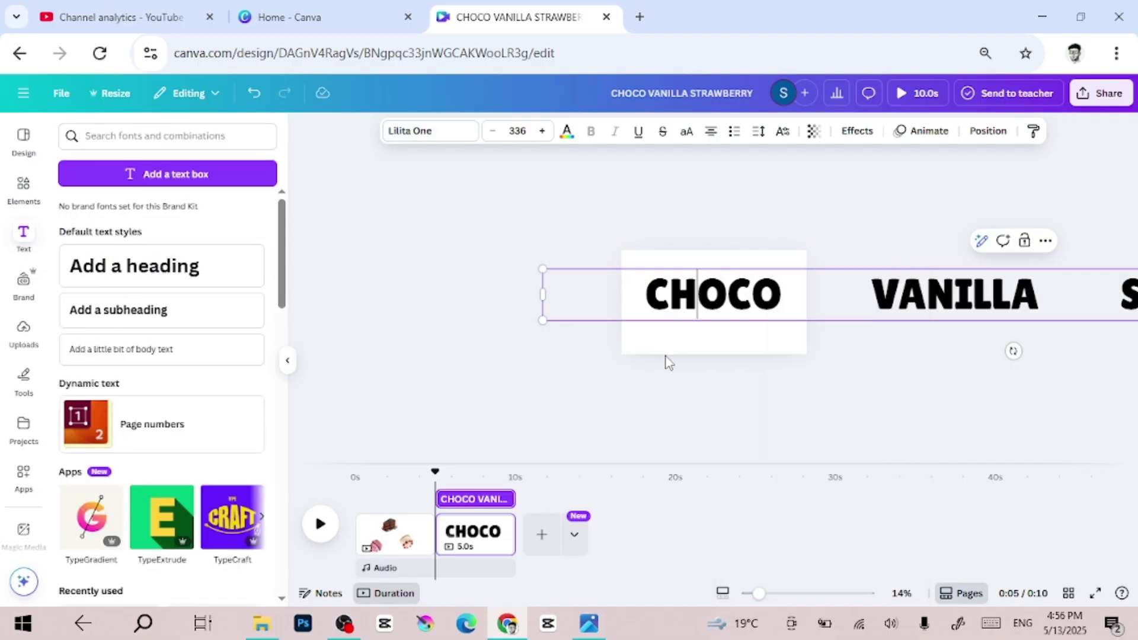
left_click(400, 515)
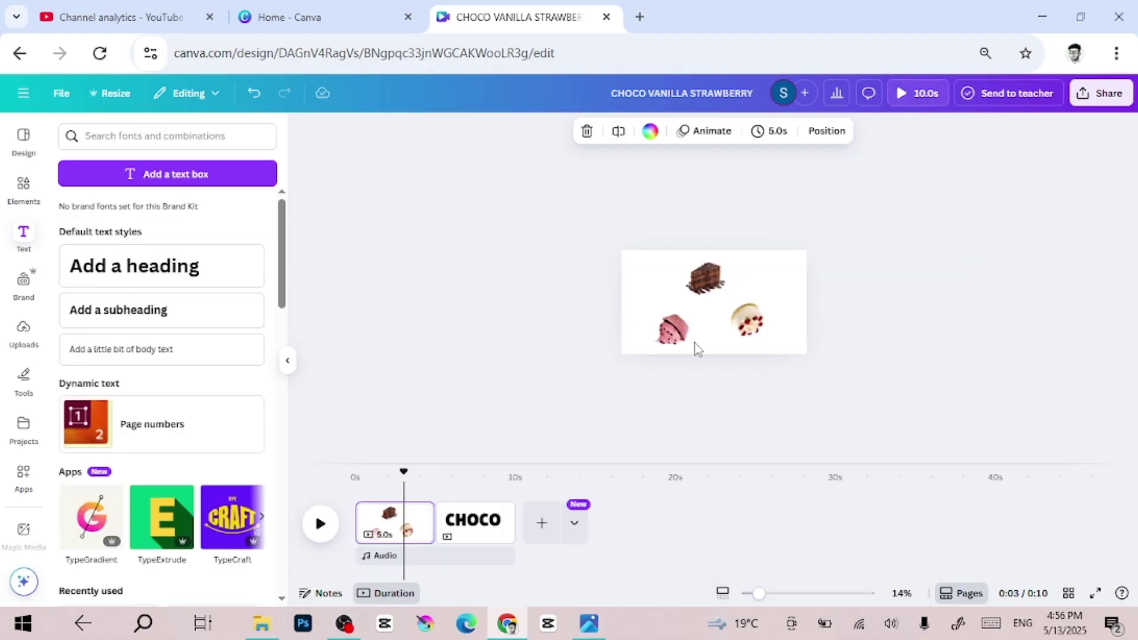
key("ctrl+v")
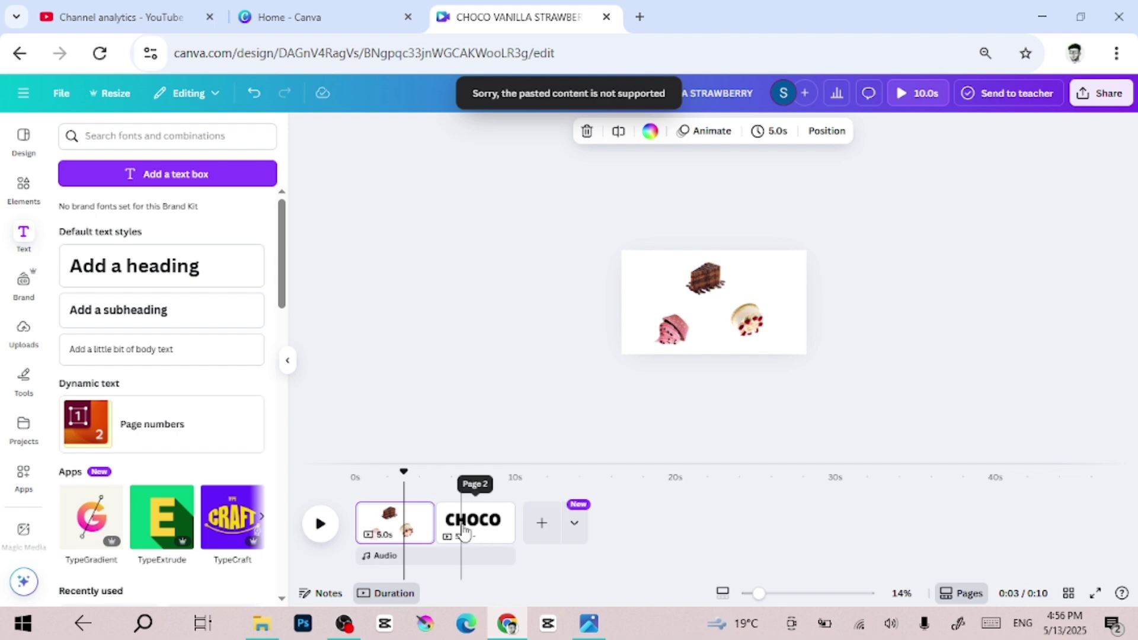
Copy the whole heading text box from the second page onto the first page with the desserts
left_click(461, 523)
left_click(714, 297)
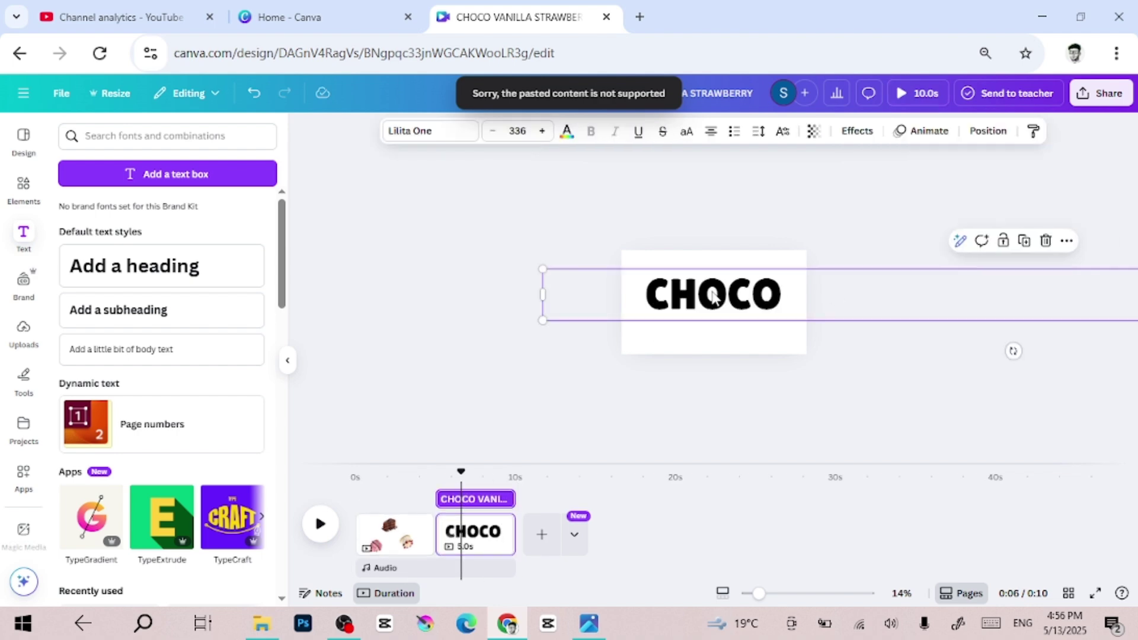
key("ctrl+c")
left_click(389, 522)
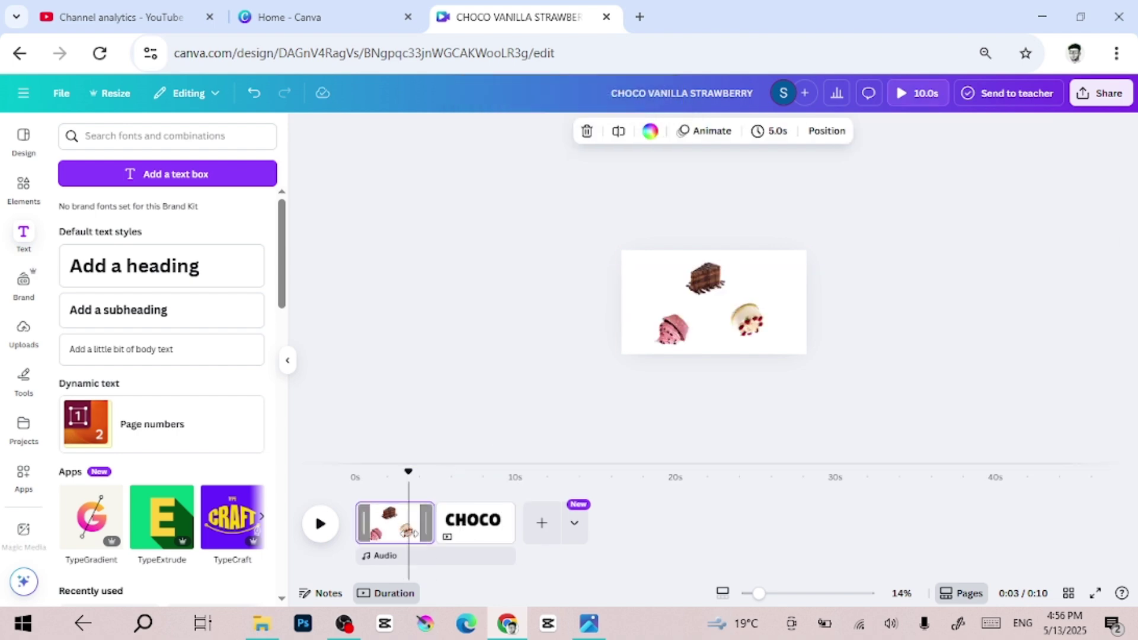
key("ctrl+v")
Enlarge the copied heading to font size 344 and centre the word CHOCO on the first page
left_click(733, 306)
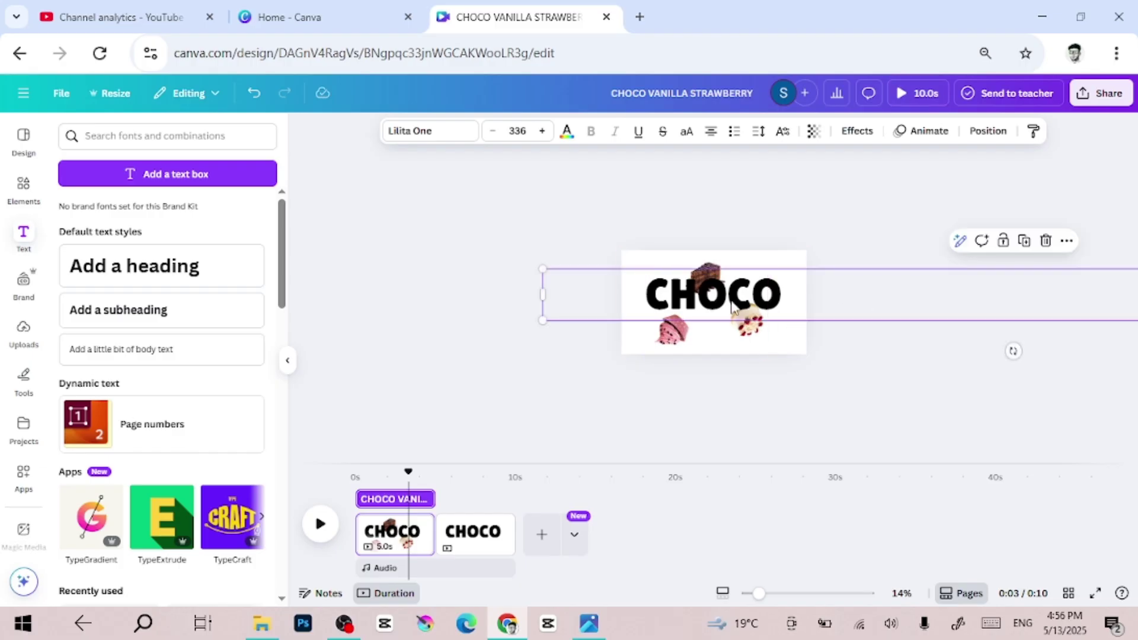
double_click(725, 302)
left_click(768, 390)
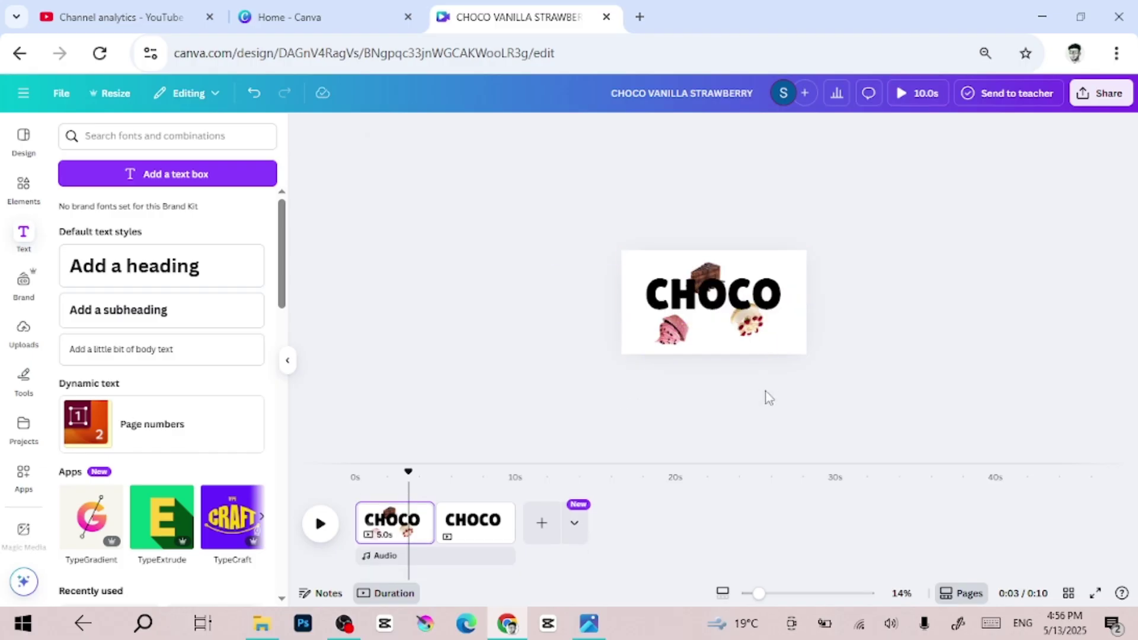
left_click_drag(714, 297, 719, 312)
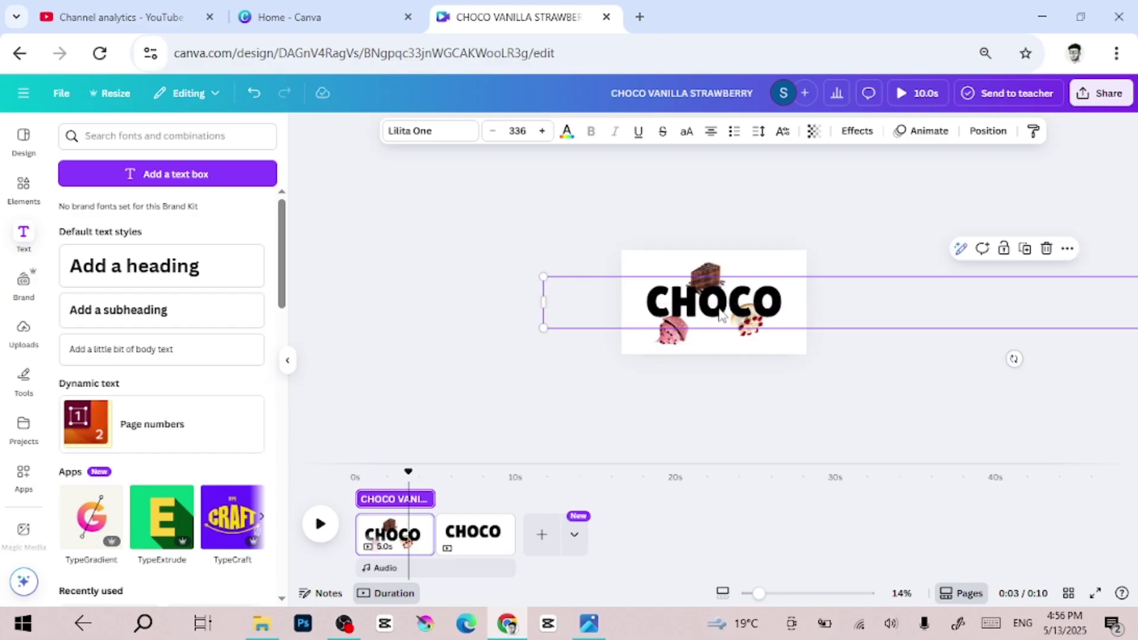
scroll(719, 312, "up", 2)
left_click_drag(472, 339, 442, 341)
left_click_drag(665, 313, 687, 313)
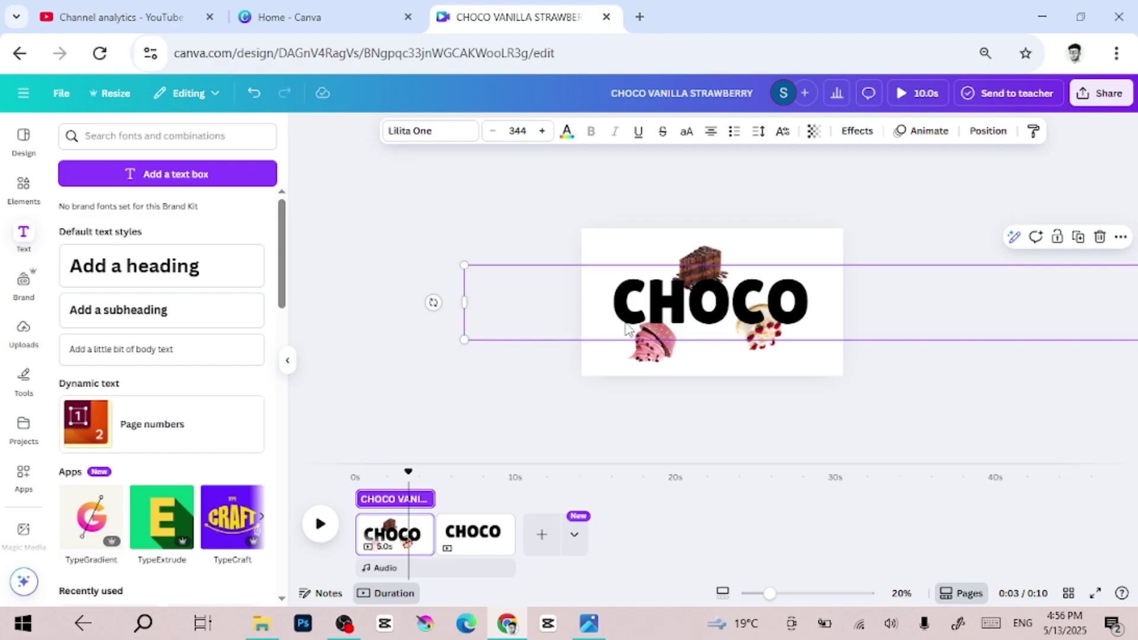
Send the heading on the first page behind the dessert group
right_click(771, 330)
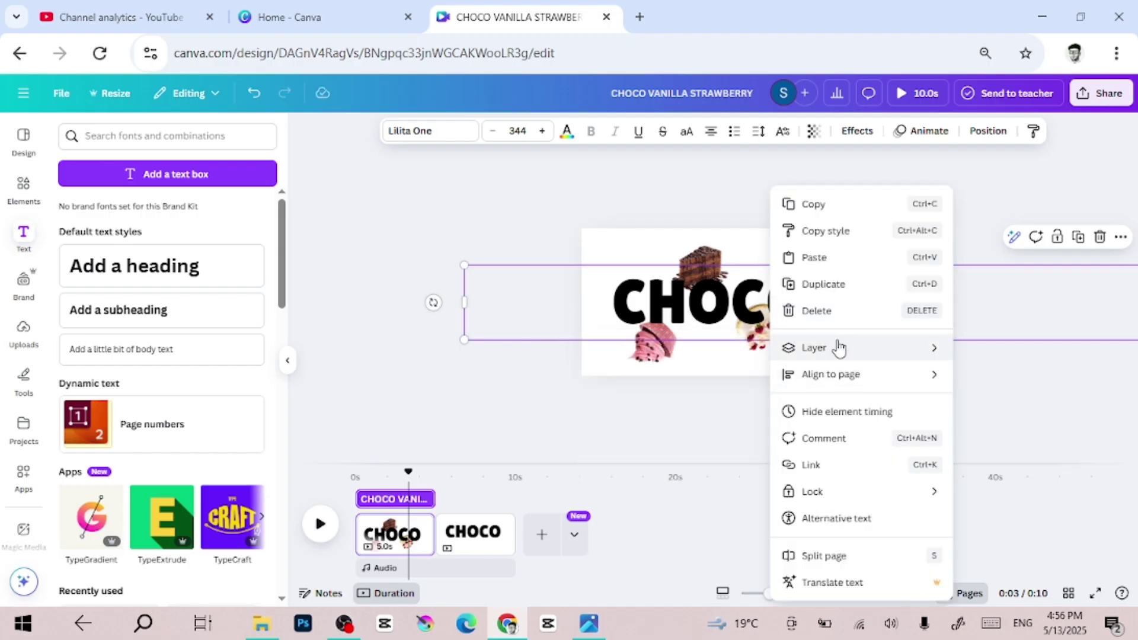
mouse_move(838, 348)
left_click(694, 408)
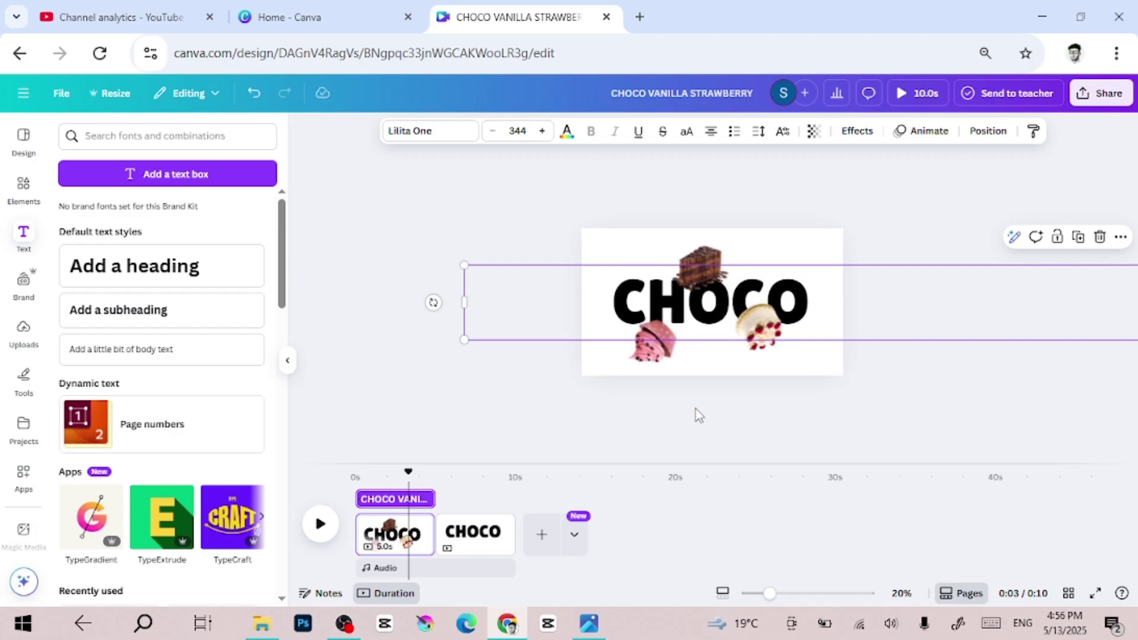
left_click(911, 399)
Enlarge the dessert group and reposition it until only the chocolate slice shows, large and centred over CHOCO
scroll(766, 435, "up", 3, "ctrl")
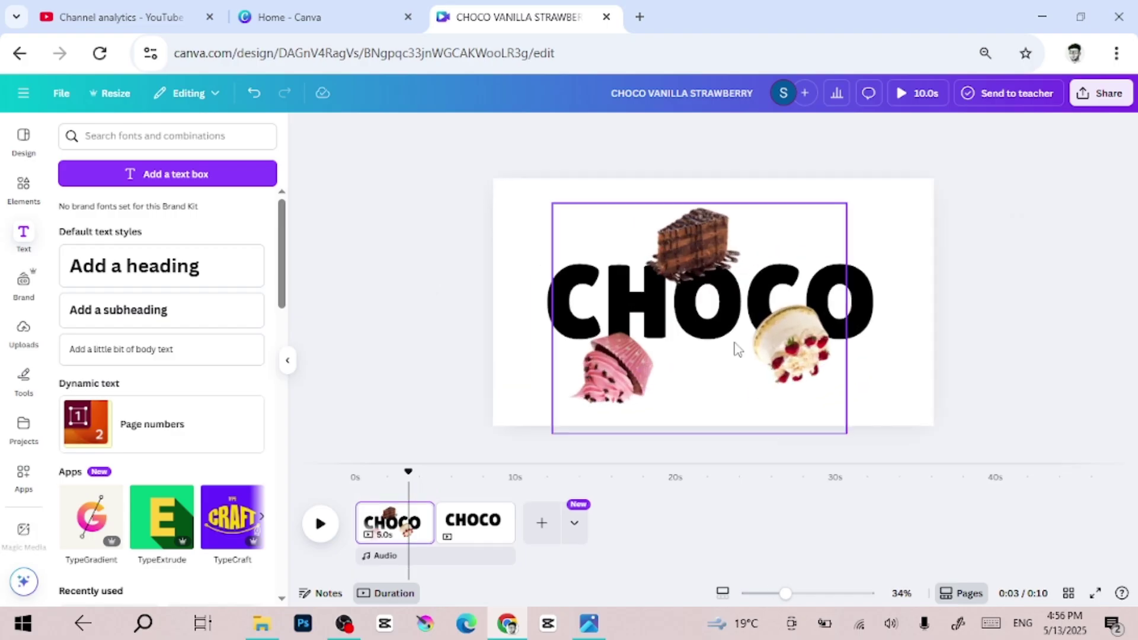
left_click(693, 239)
left_click_drag(846, 435, 1051, 546)
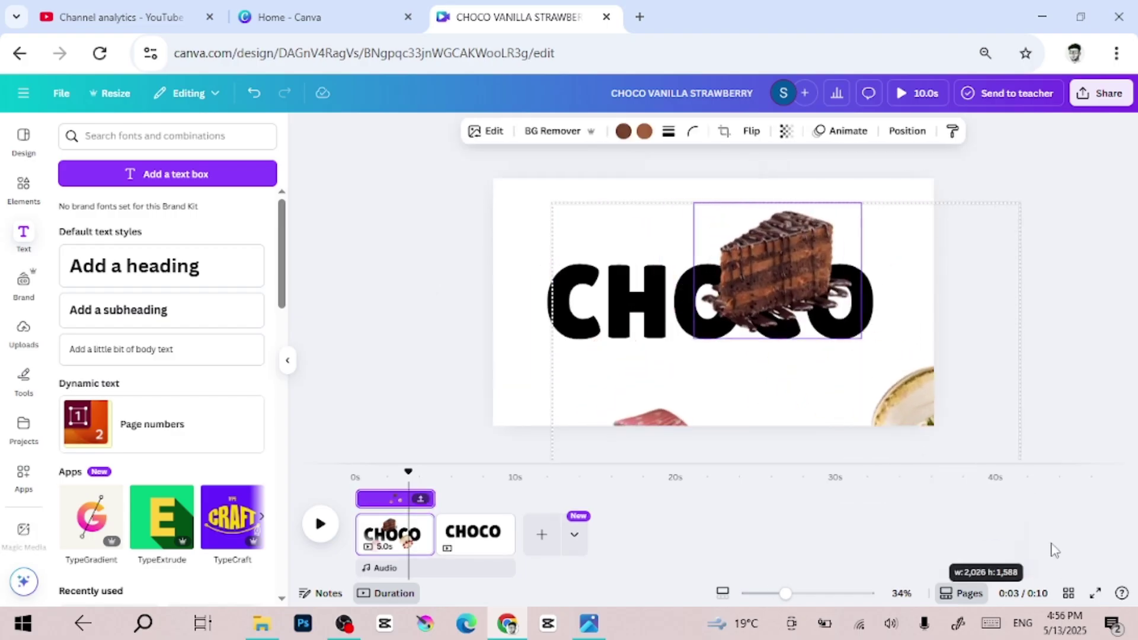
scroll(857, 342, "down", 3, "ctrl")
scroll(857, 342, "down", 2, "ctrl")
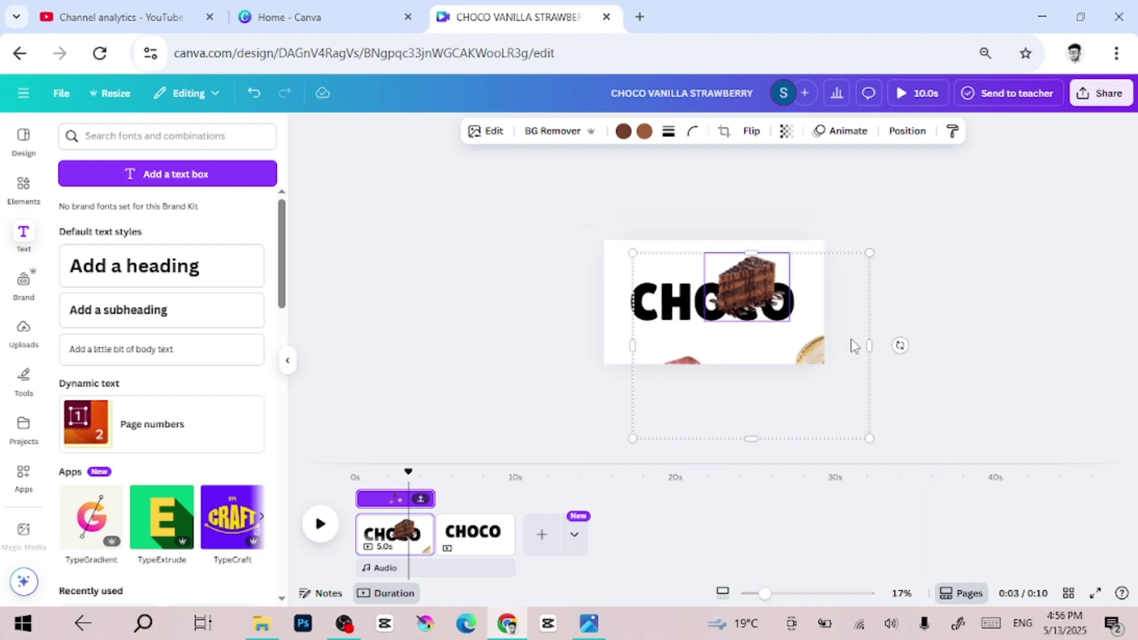
key("ctrl+z")
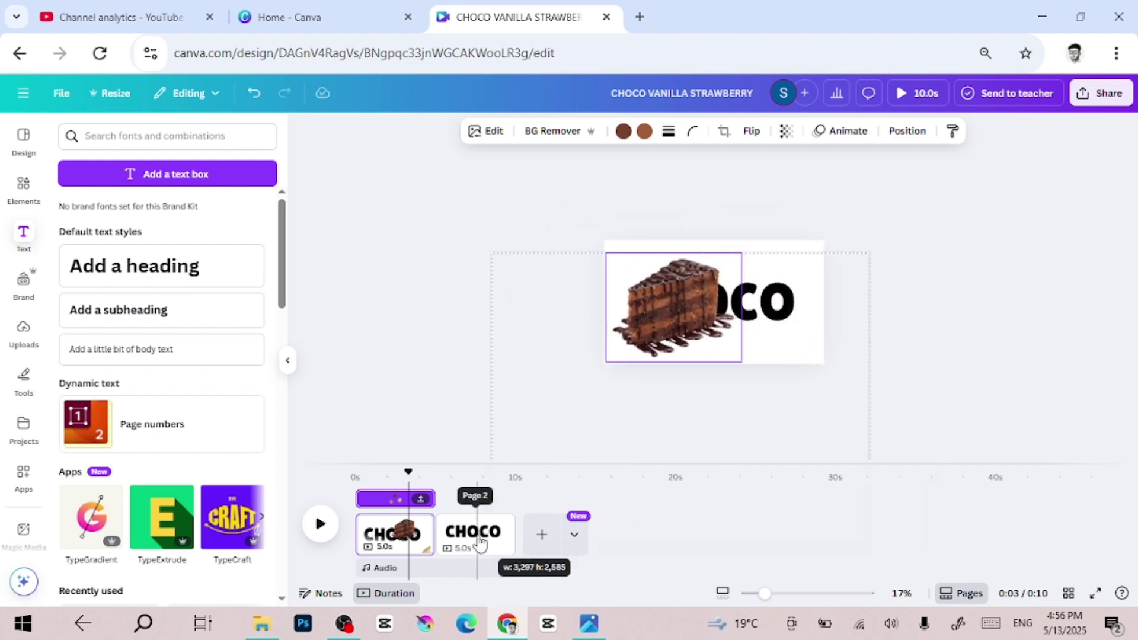
left_click_drag(684, 304, 722, 308)
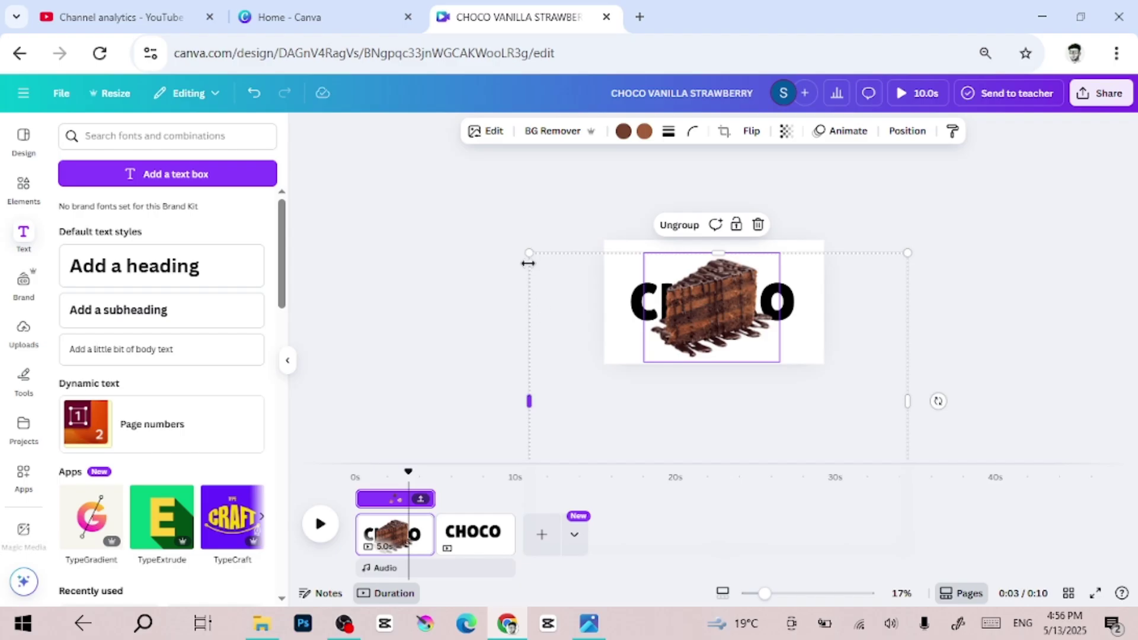
left_click_drag(528, 254, 553, 264)
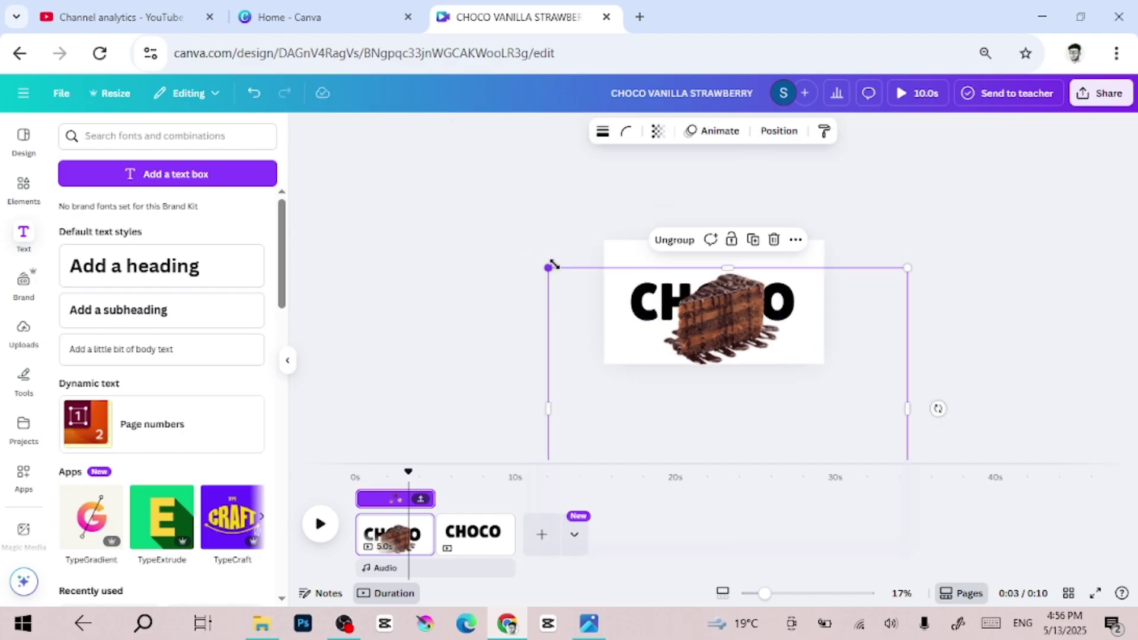
key("ctrl+z")
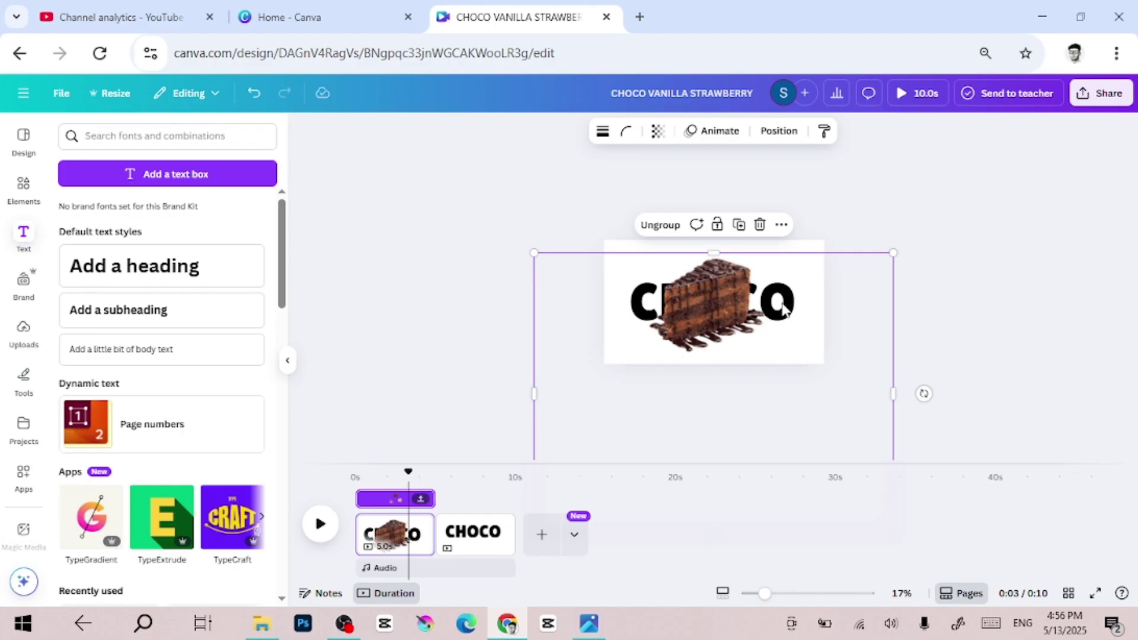
left_click_drag(724, 304, 730, 315)
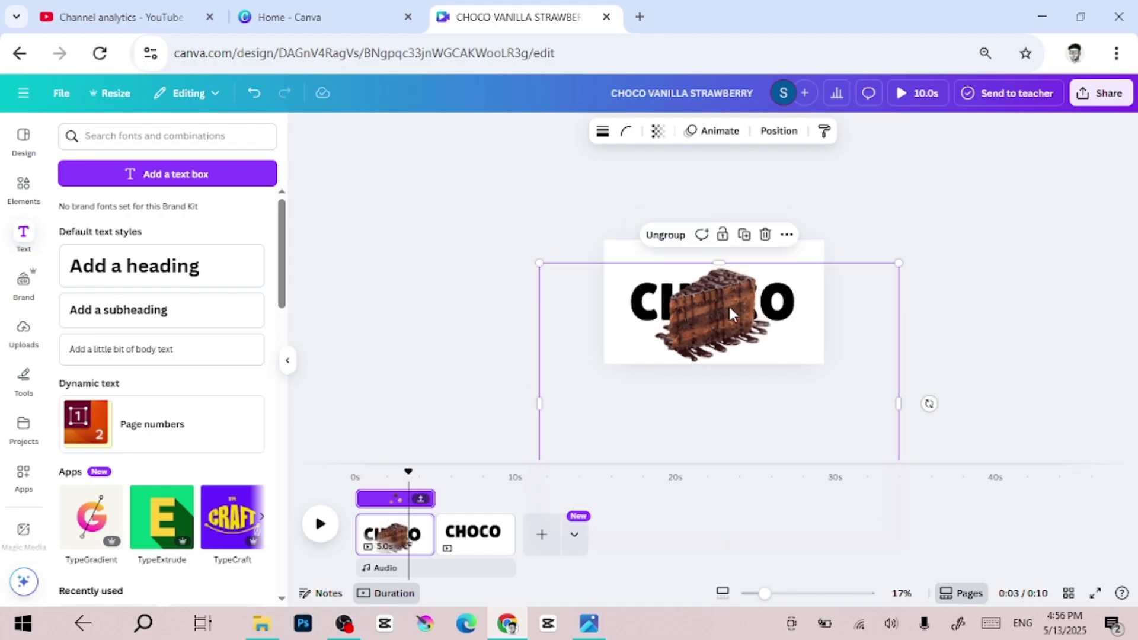
Show the first page's layers, select the background and change its colour to light turquoise
right_click(727, 300)
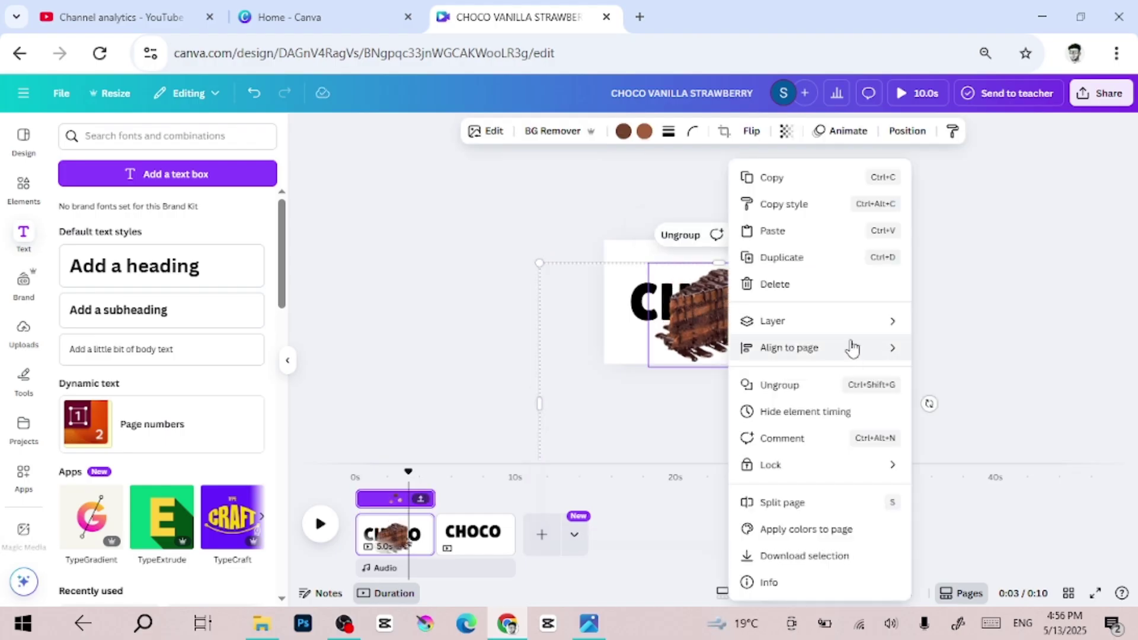
mouse_move(845, 328)
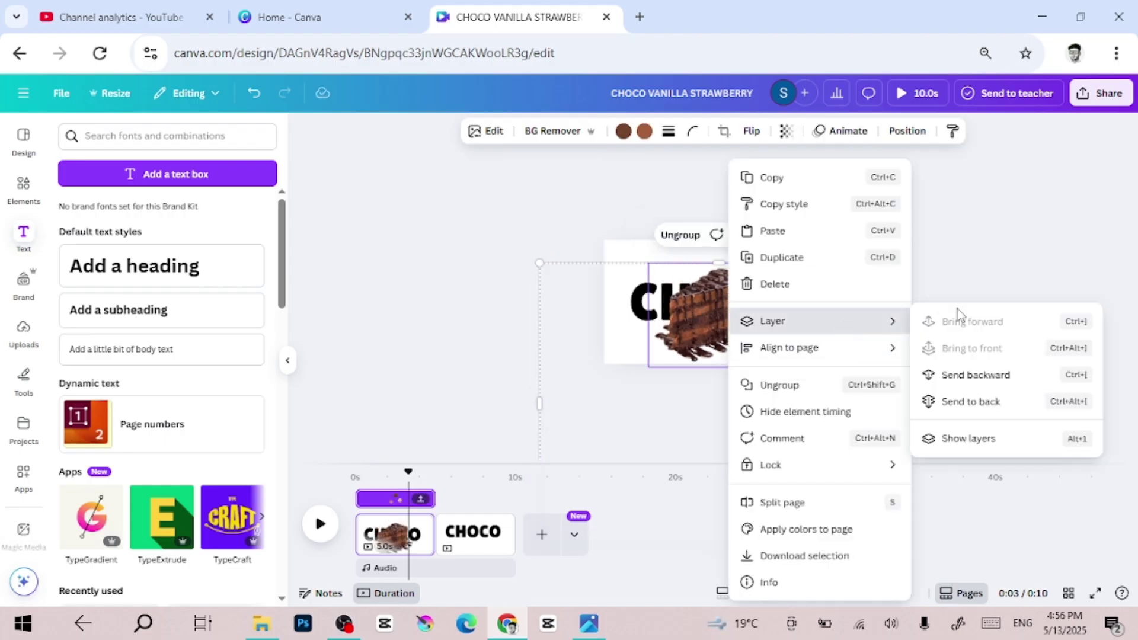
left_click(955, 446)
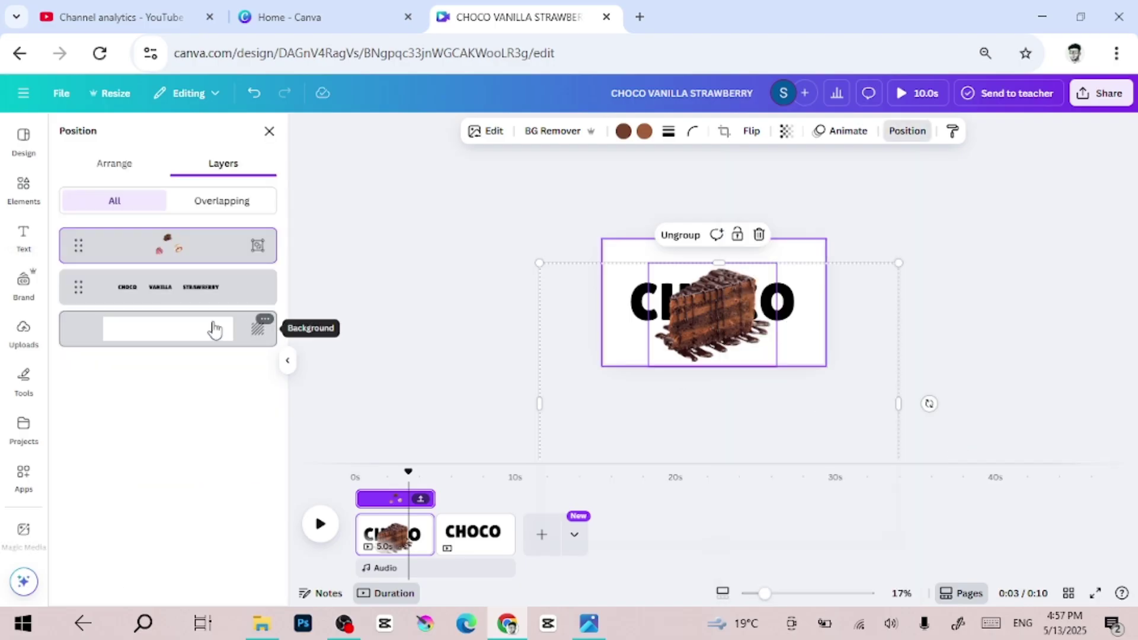
left_click(196, 333)
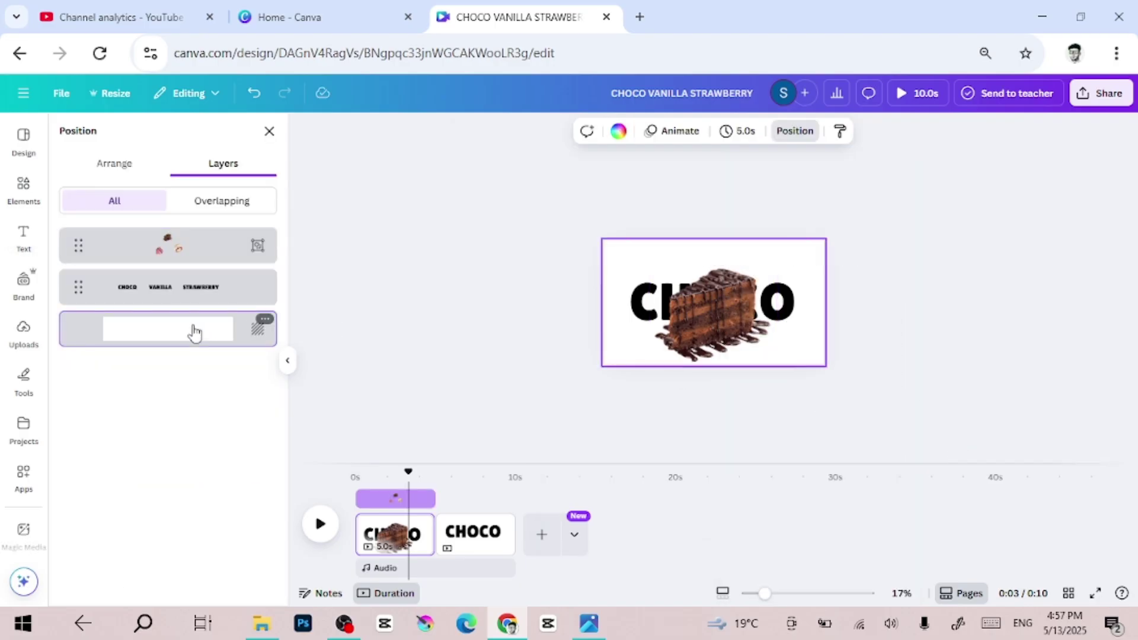
left_click(620, 132)
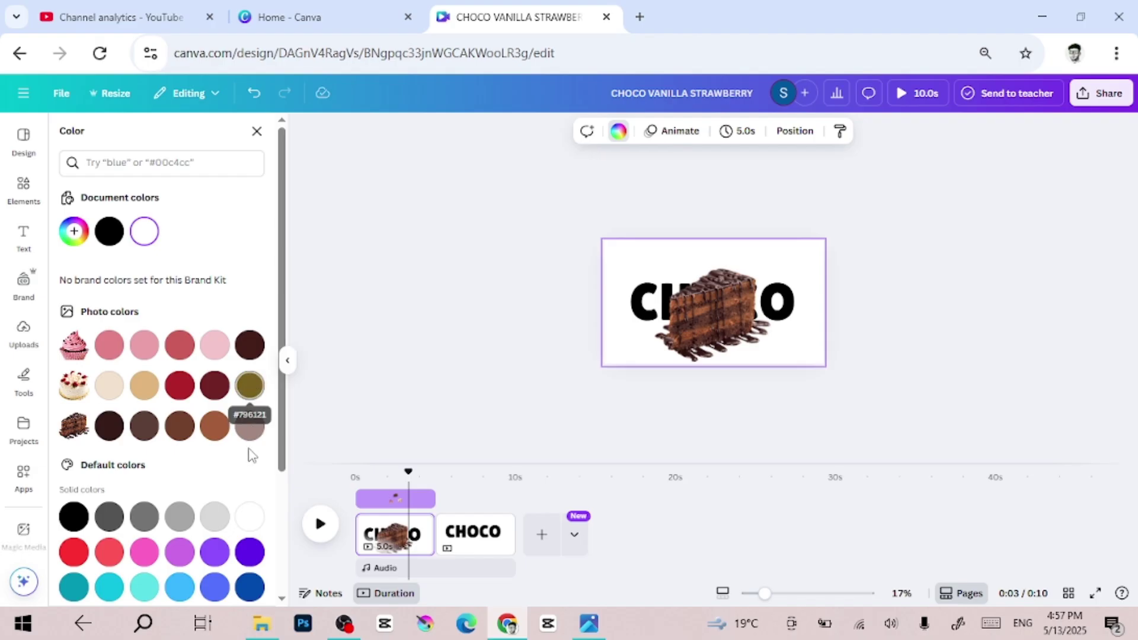
left_click(145, 585)
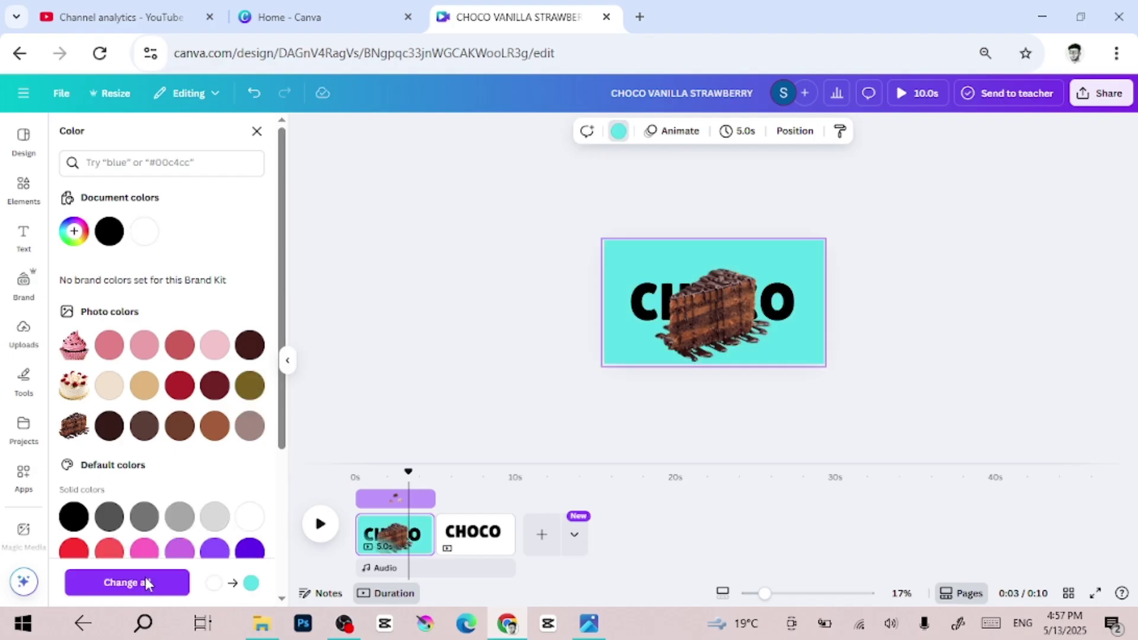
Select the heading through the layer list and raise it so CHOCO sits near the page's top edge, partly behind the cake
right_click(654, 320)
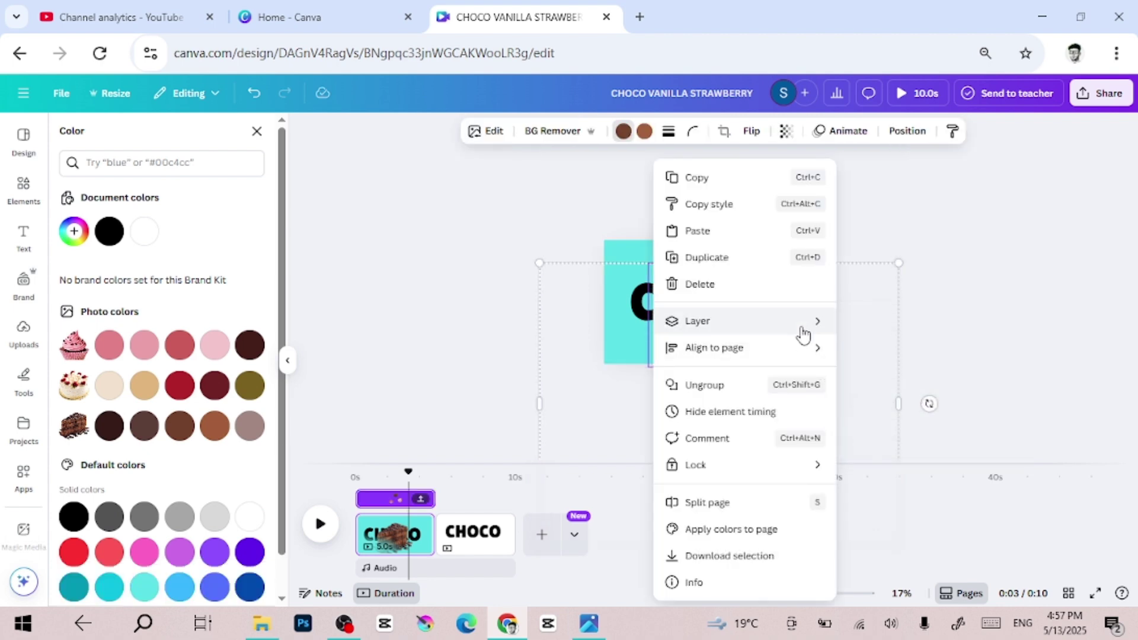
mouse_move(803, 335)
left_click(916, 436)
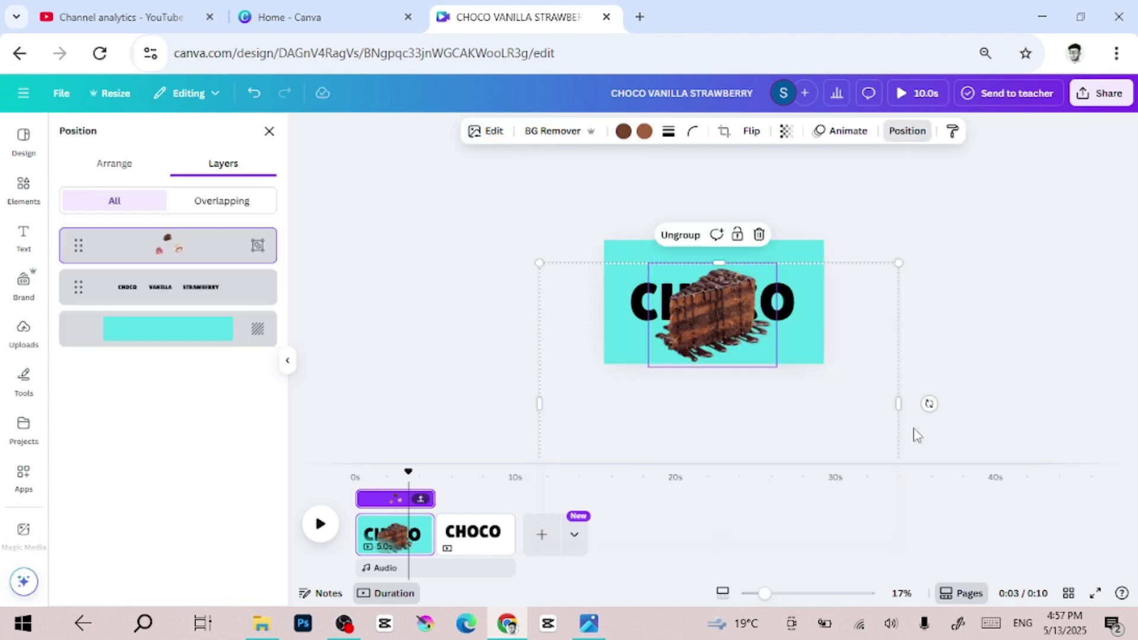
left_click(219, 287)
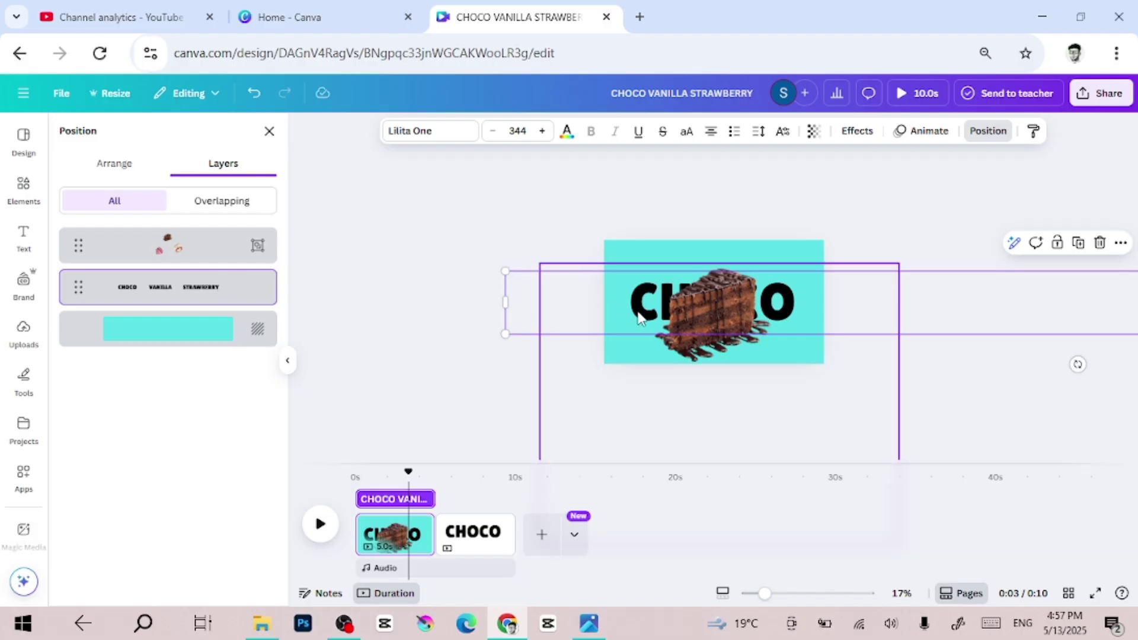
left_click_drag(639, 318, 639, 279)
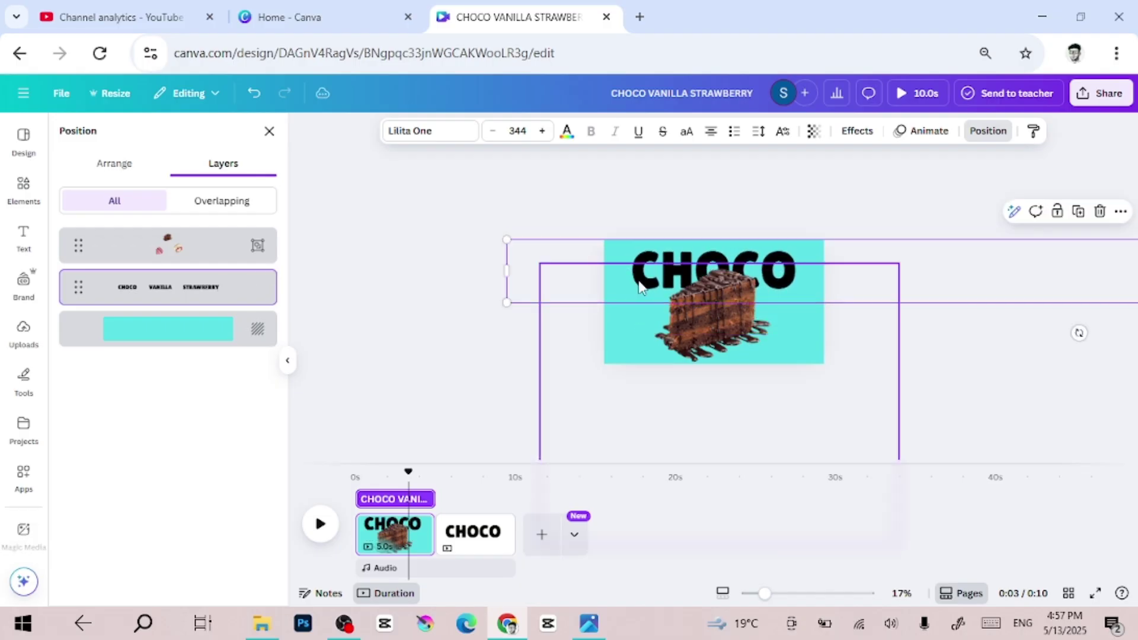
Change the first page's heading colour to Turquoise blue (#5ce1e6), matching the background
left_click(568, 134)
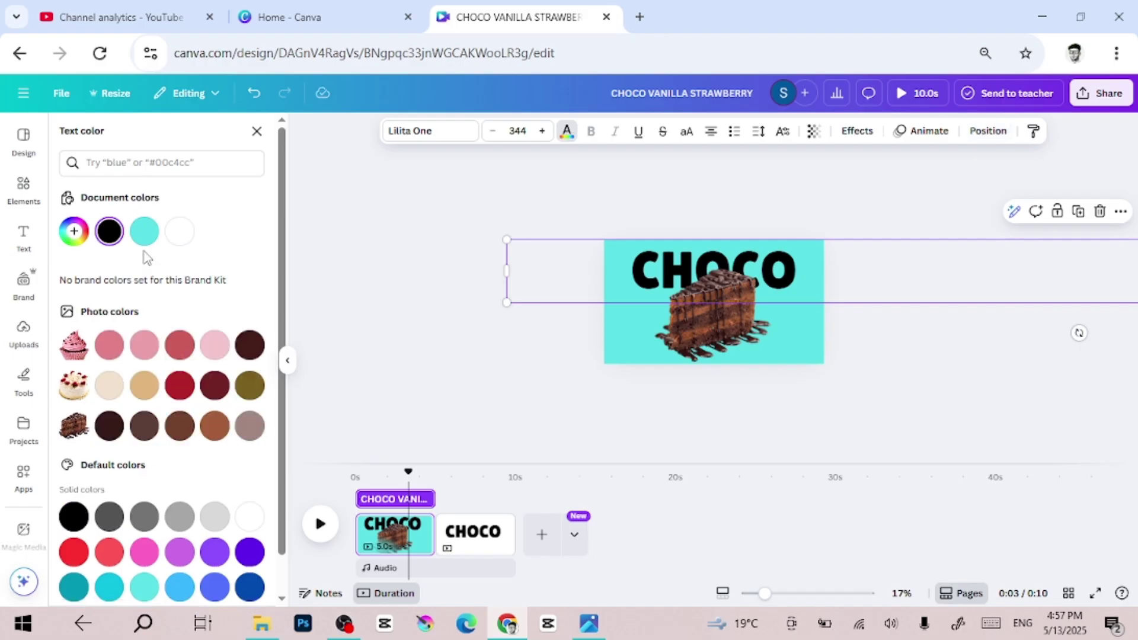
left_click(146, 231)
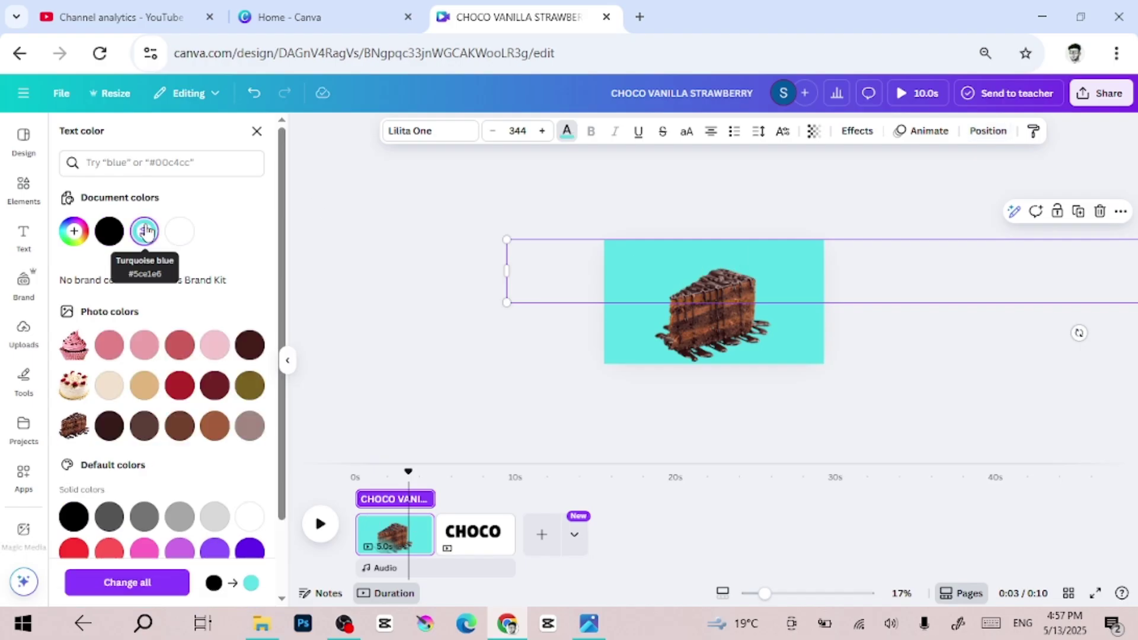
Apply the Lift effect at intensity 100 to the heading and enlarge it slightly to size 345
left_click(865, 135)
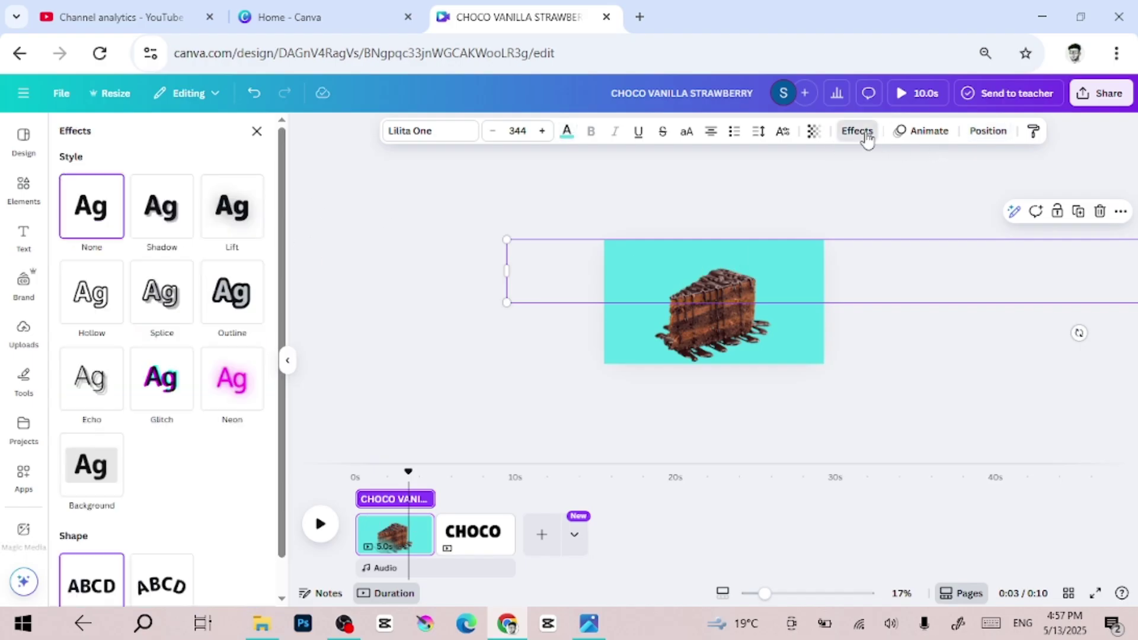
left_click(249, 224)
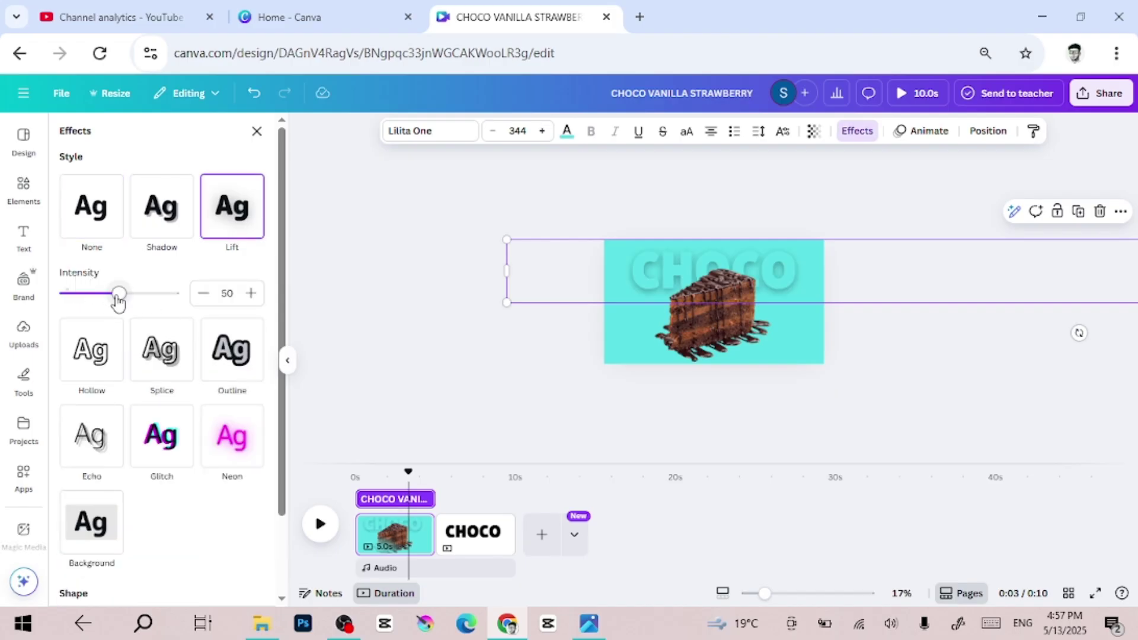
left_click_drag(122, 301, 187, 307)
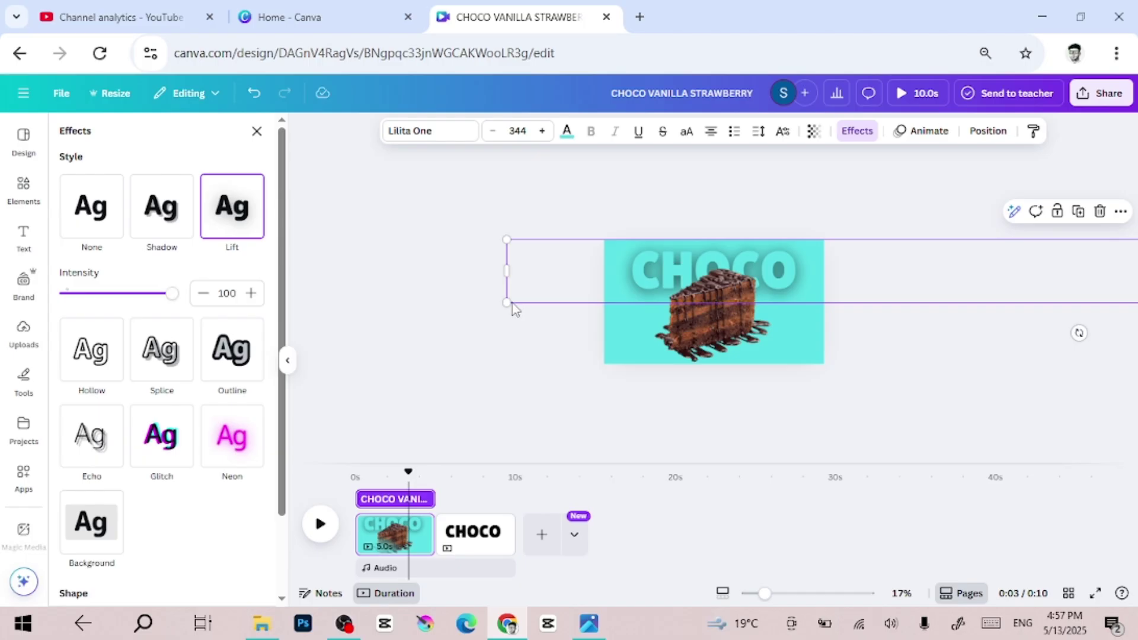
left_click_drag(509, 305, 500, 303)
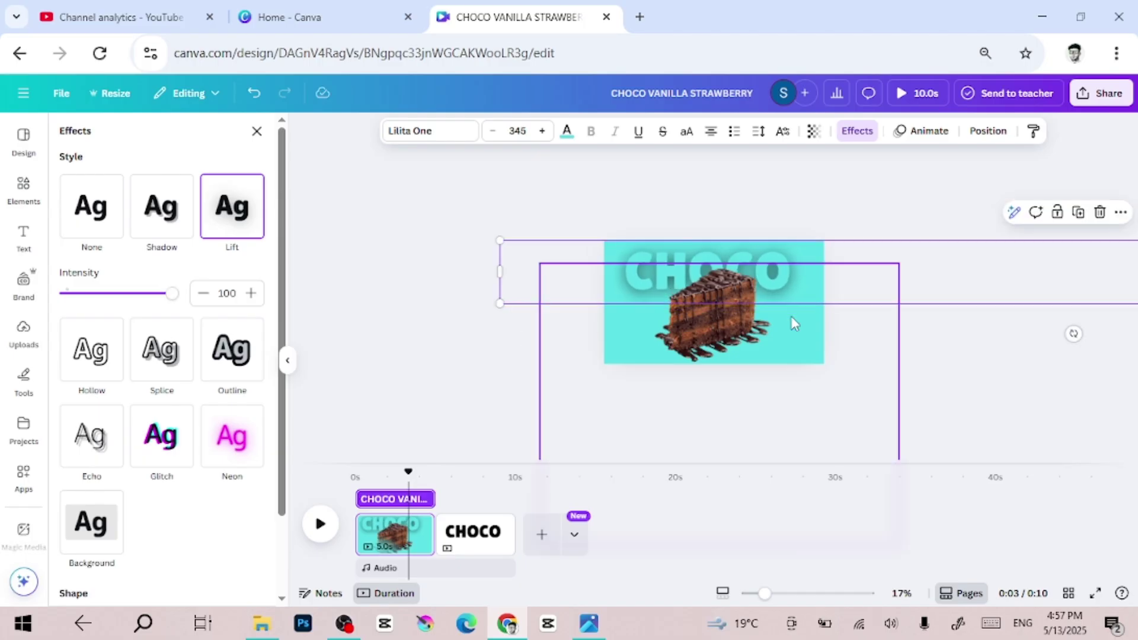
key("Escape")
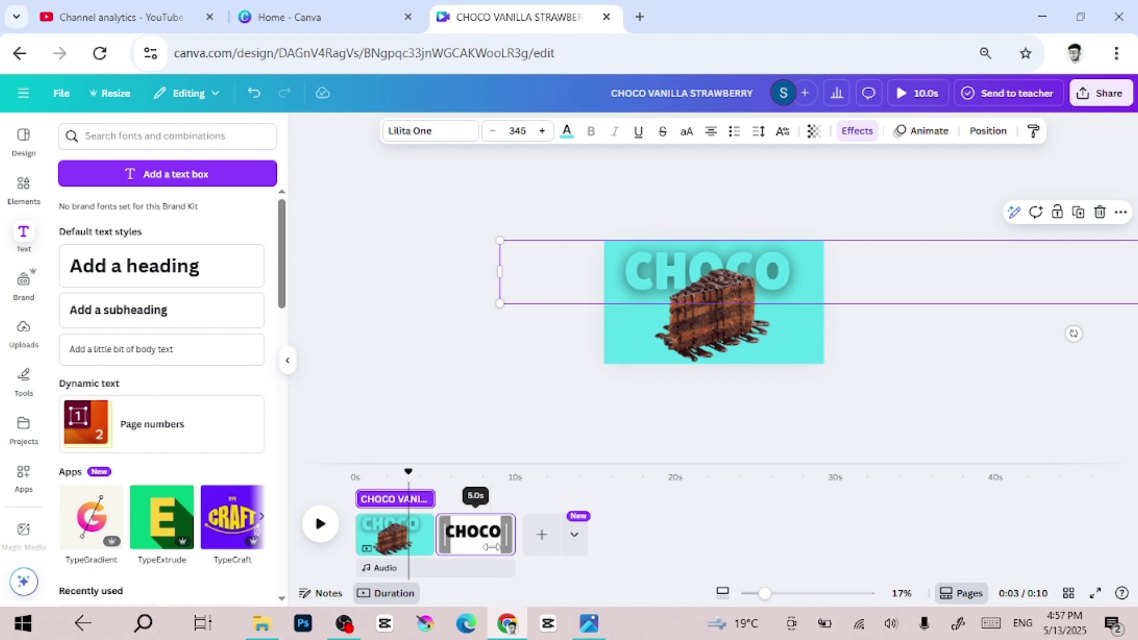
Delete the white second page and duplicate the turquoise CHOCO page
left_click(491, 546)
key("Delete")
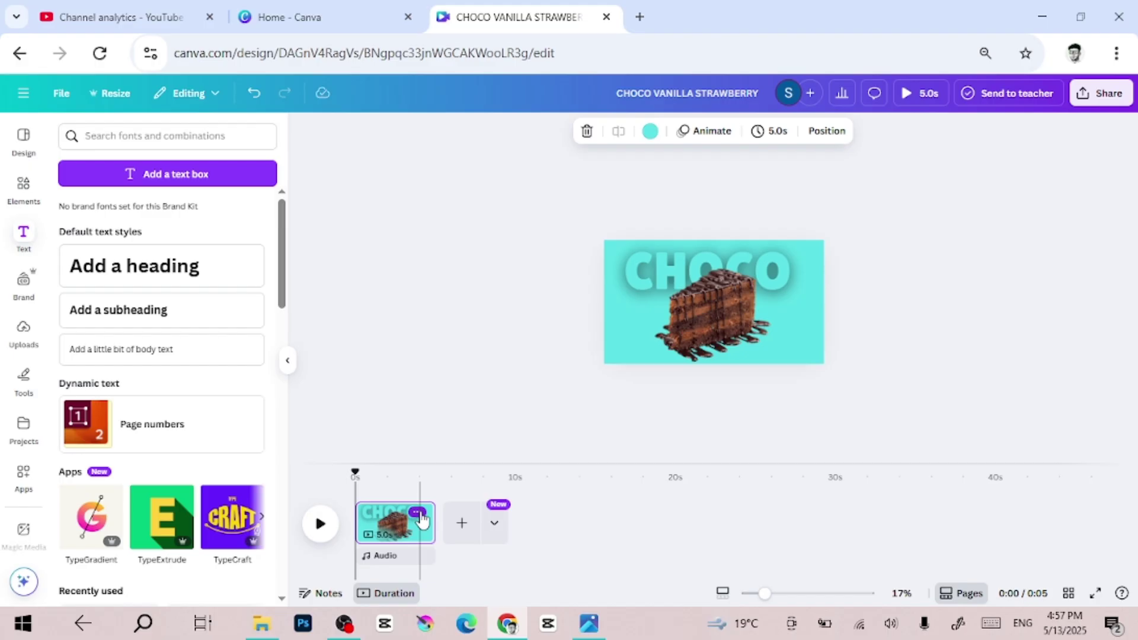
left_click(417, 513)
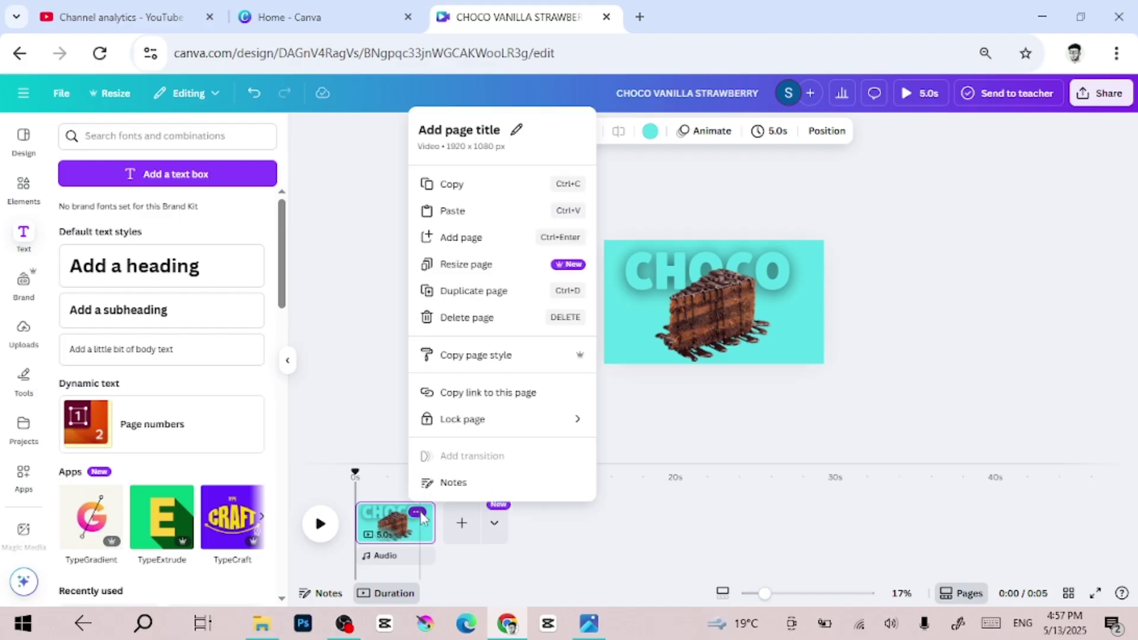
left_click(475, 290)
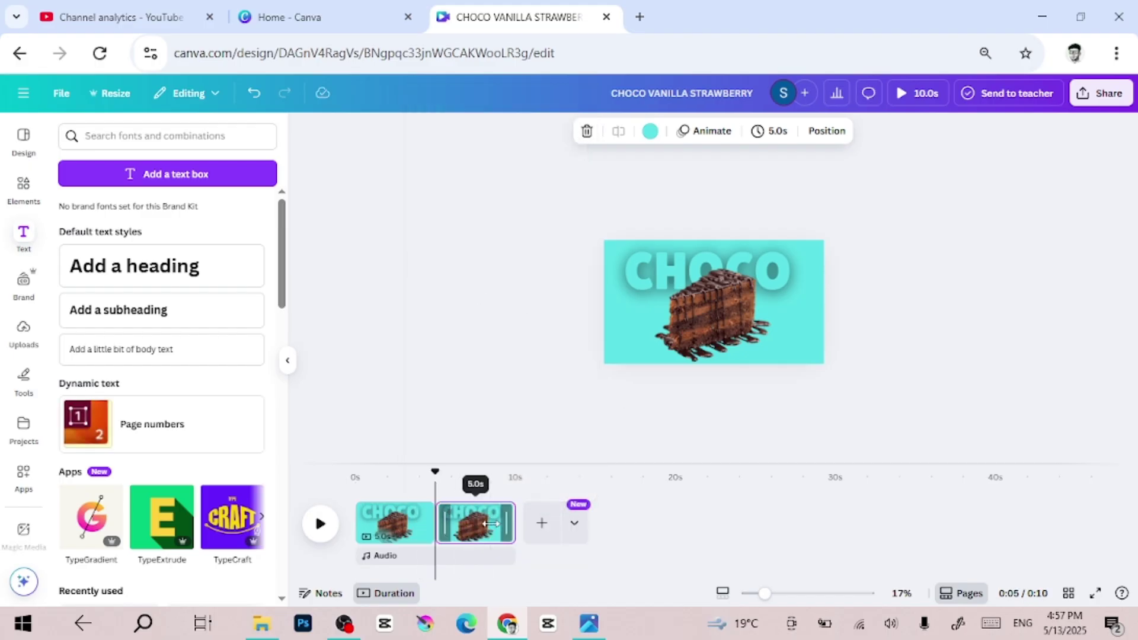
Rotate the dessert group on the second page until the vanilla cake stands upright in the page's centre
left_click(726, 323)
key("ctrl+minus")
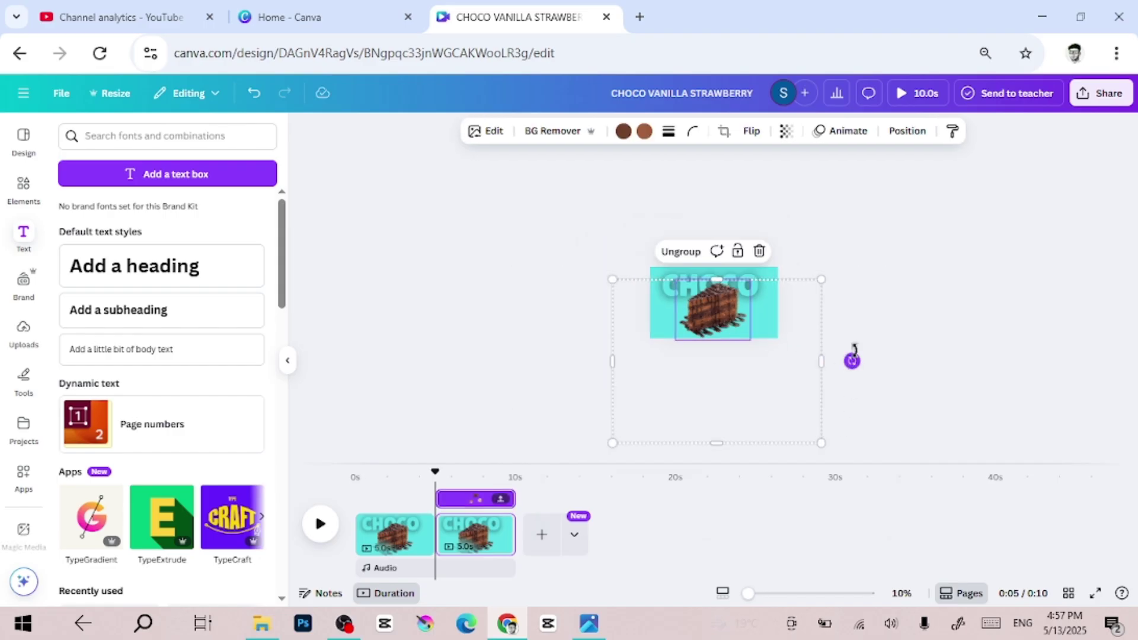
left_click_drag(851, 361, 698, 320)
key("ctrl+plus")
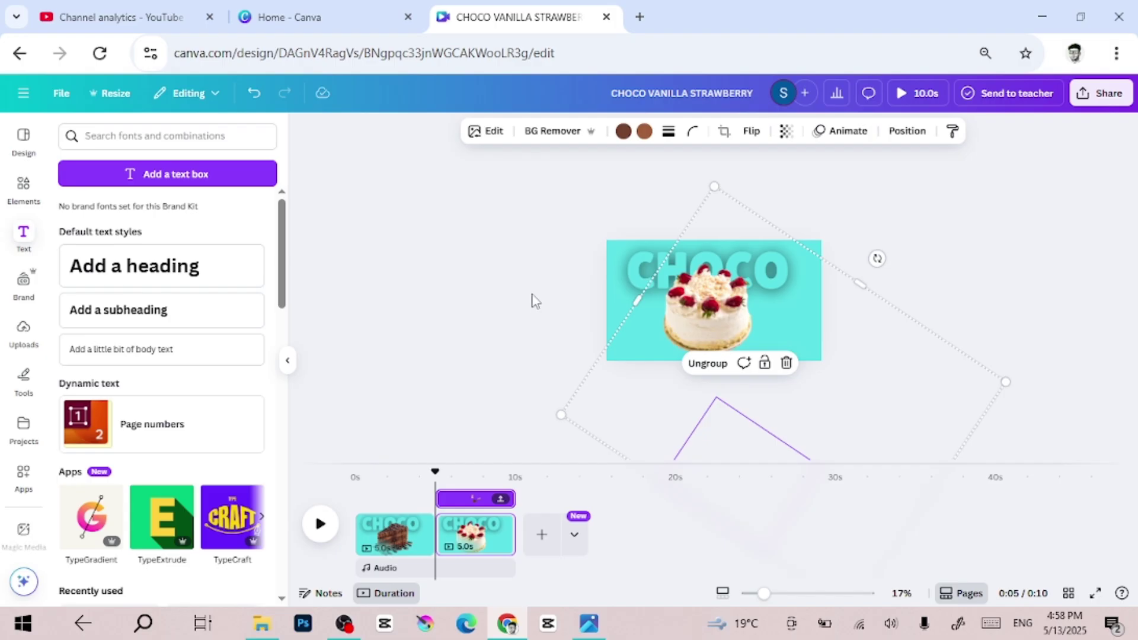
Select the second page's heading through the layer list and shift it left until VANILLA is centred behind the cake
right_click(700, 291)
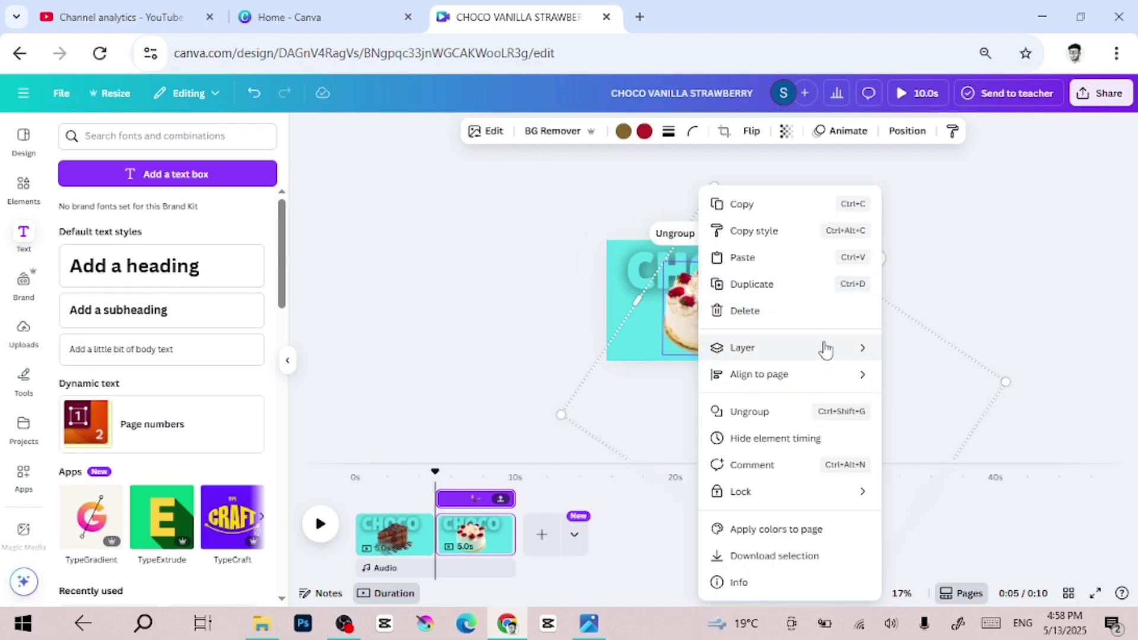
mouse_move(820, 348)
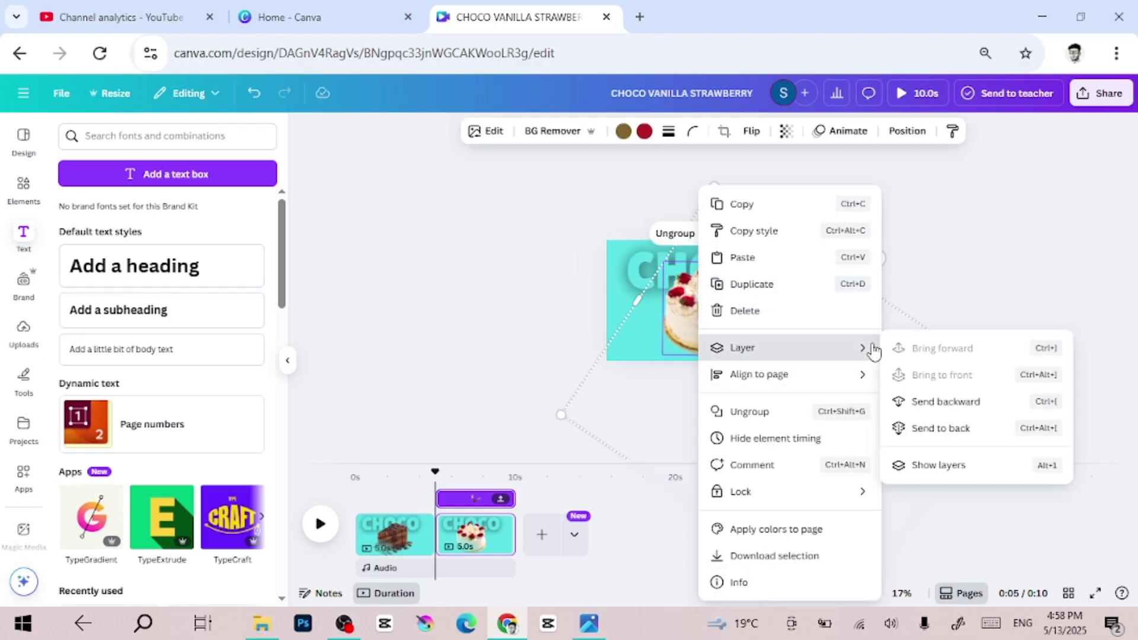
left_click(947, 469)
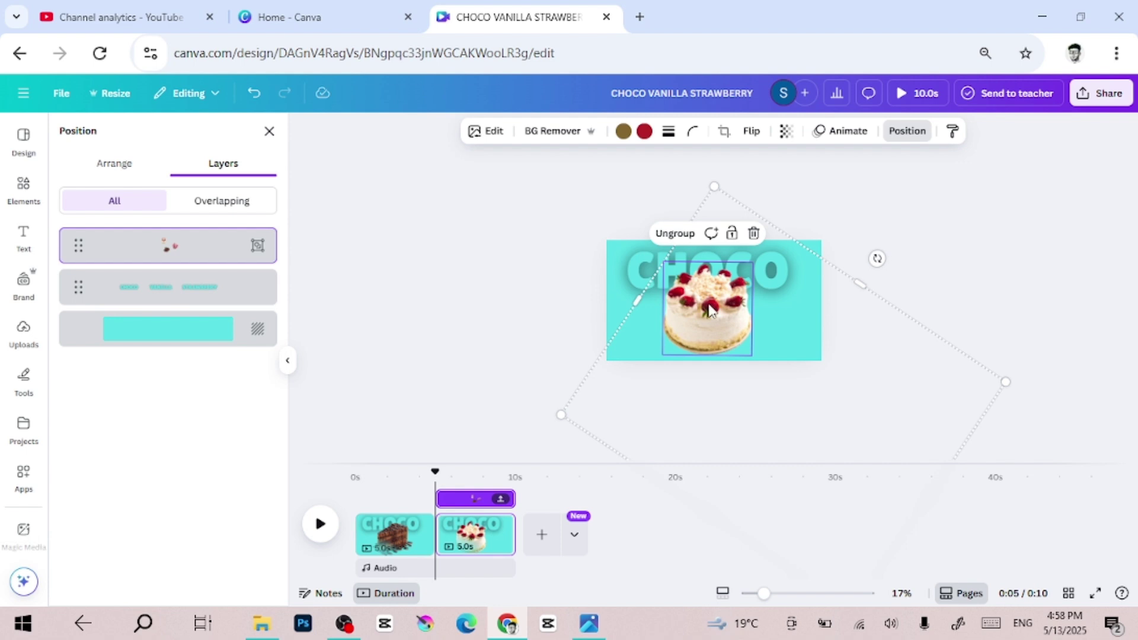
left_click(213, 287)
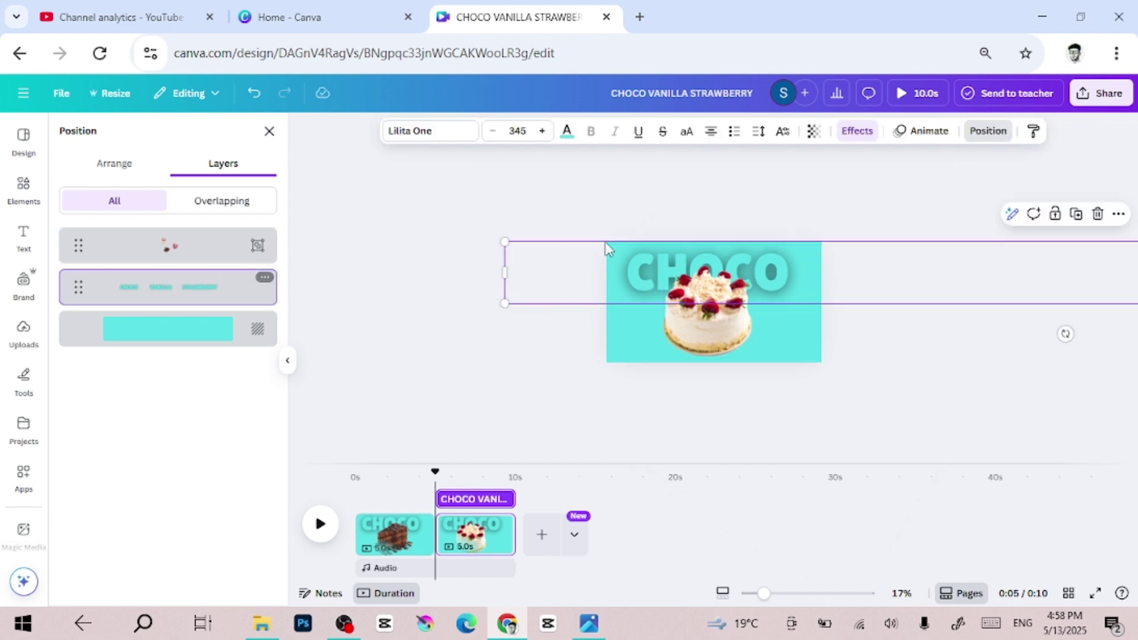
left_click_drag(609, 269, 330, 267)
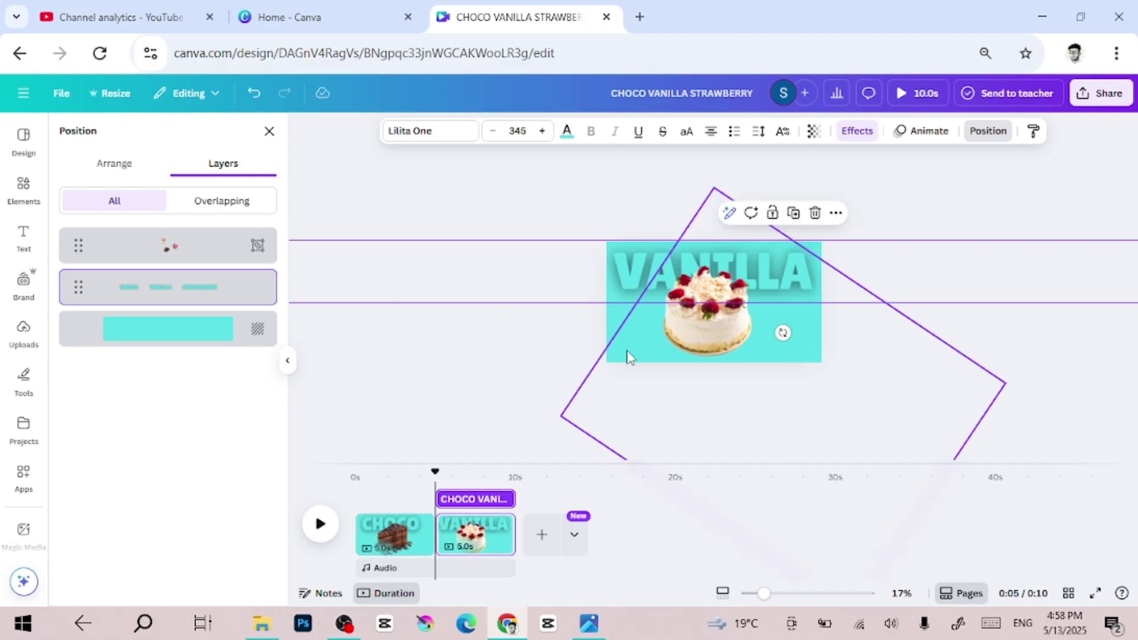
Change the second page's background colour to Yellow (#ffde59)
left_click(185, 332)
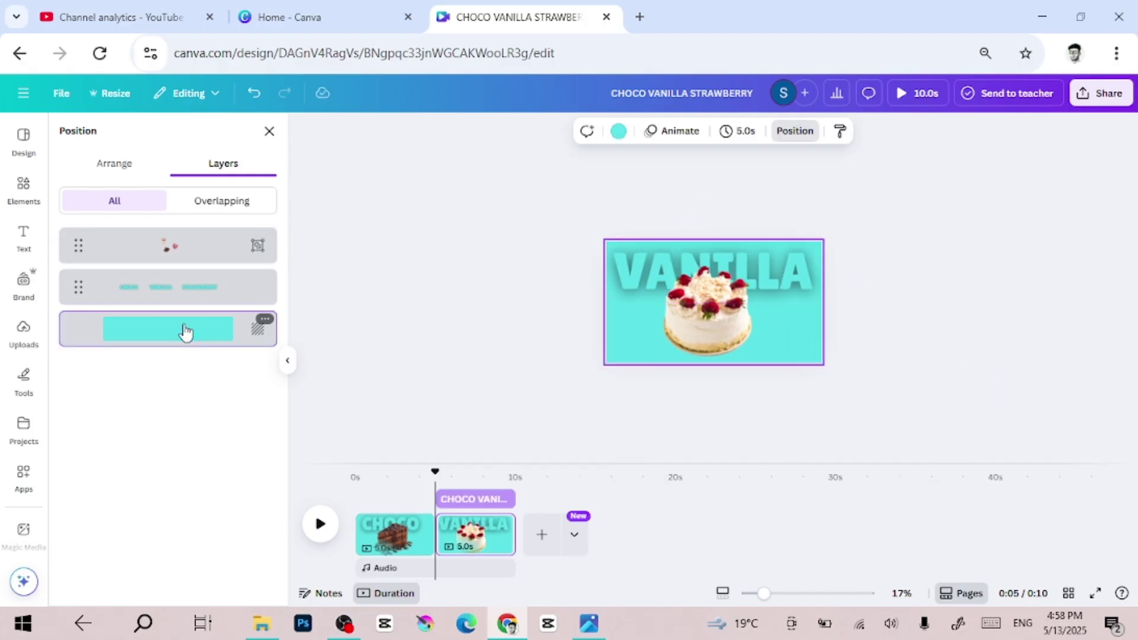
left_click(620, 131)
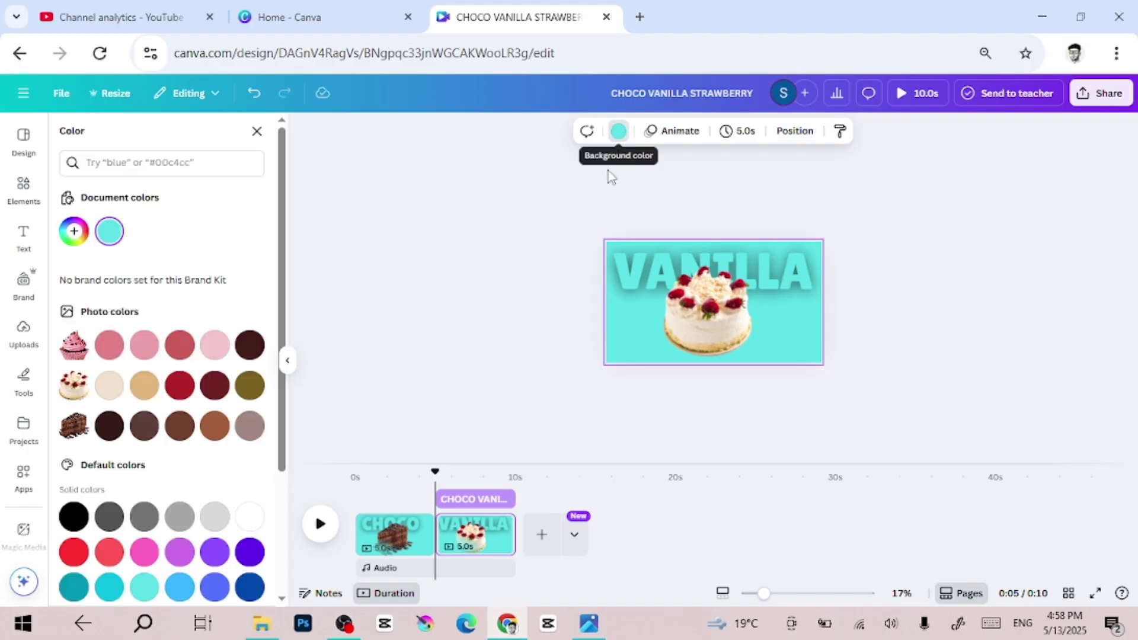
scroll(196, 501, "down", 2)
scroll(197, 501, "down", 1)
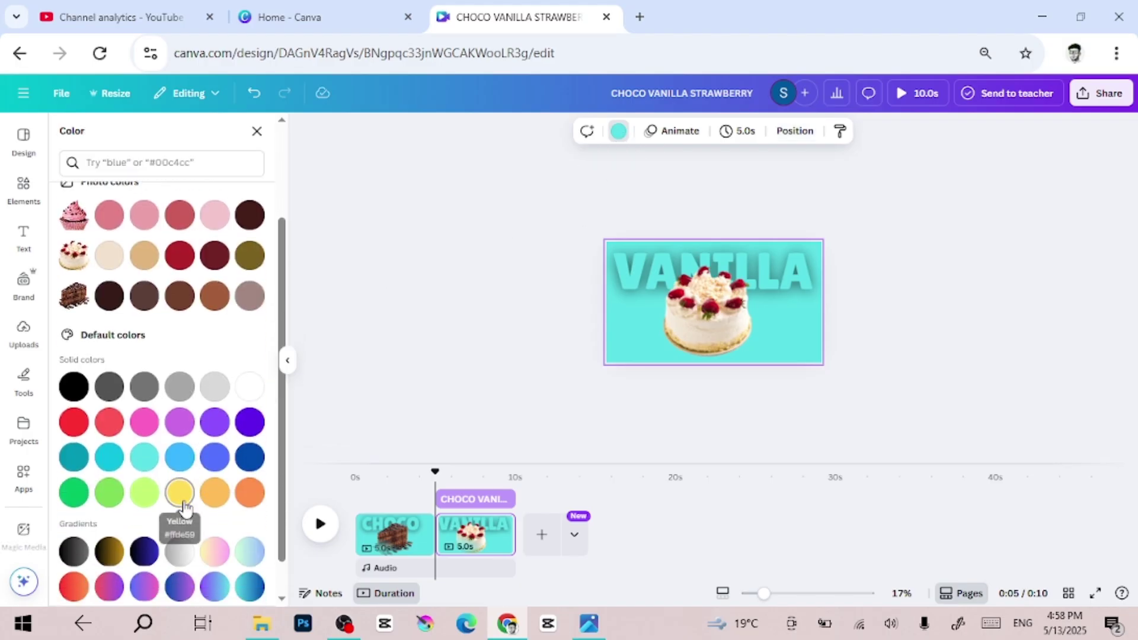
left_click(184, 494)
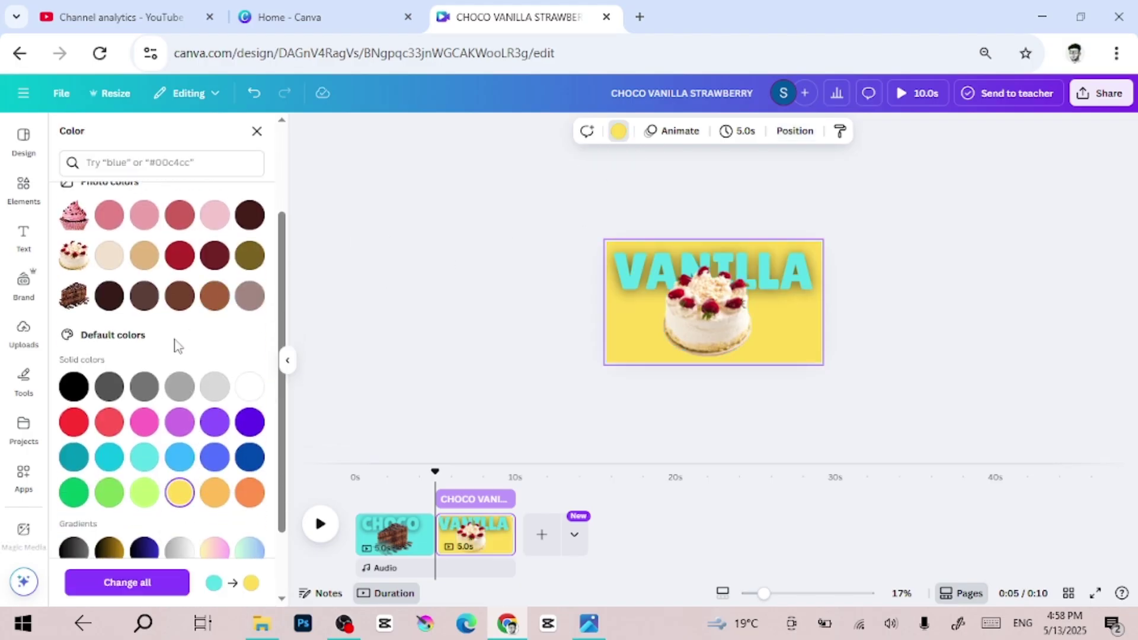
Select the VANILLA heading through the layer list and recolour it with the background's yellow
left_click(631, 285)
right_click(633, 285)
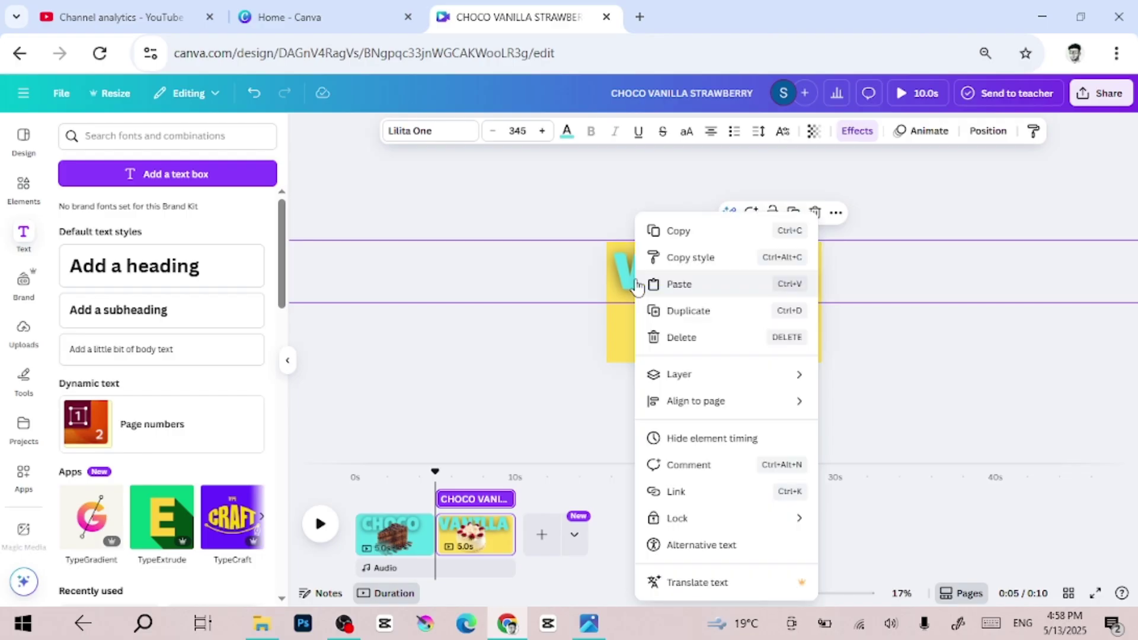
mouse_move(794, 383)
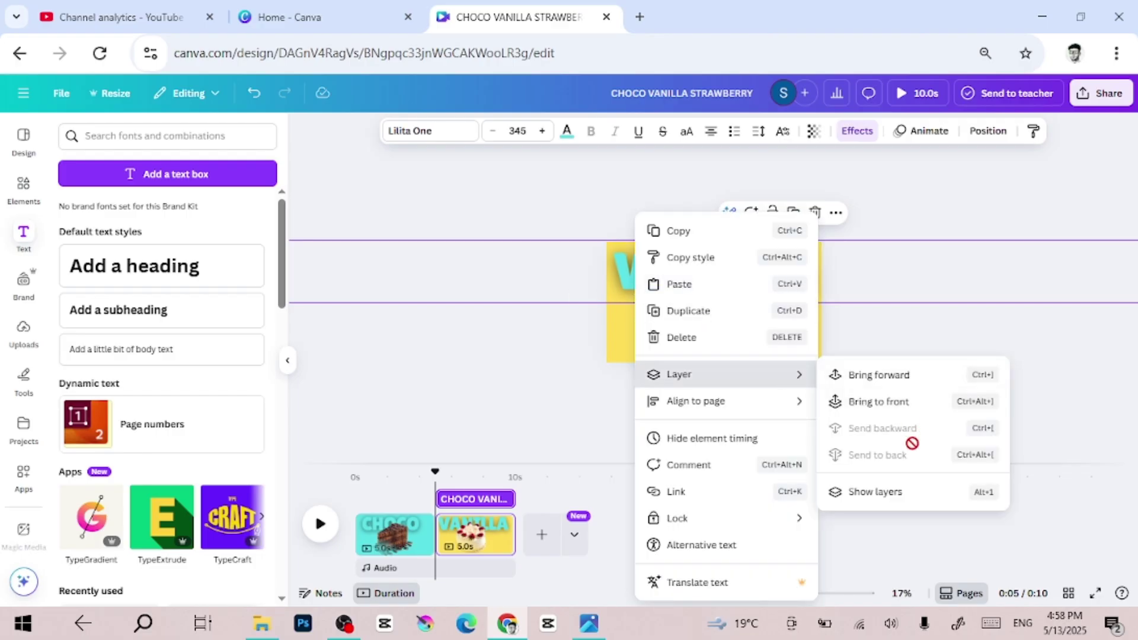
left_click(879, 494)
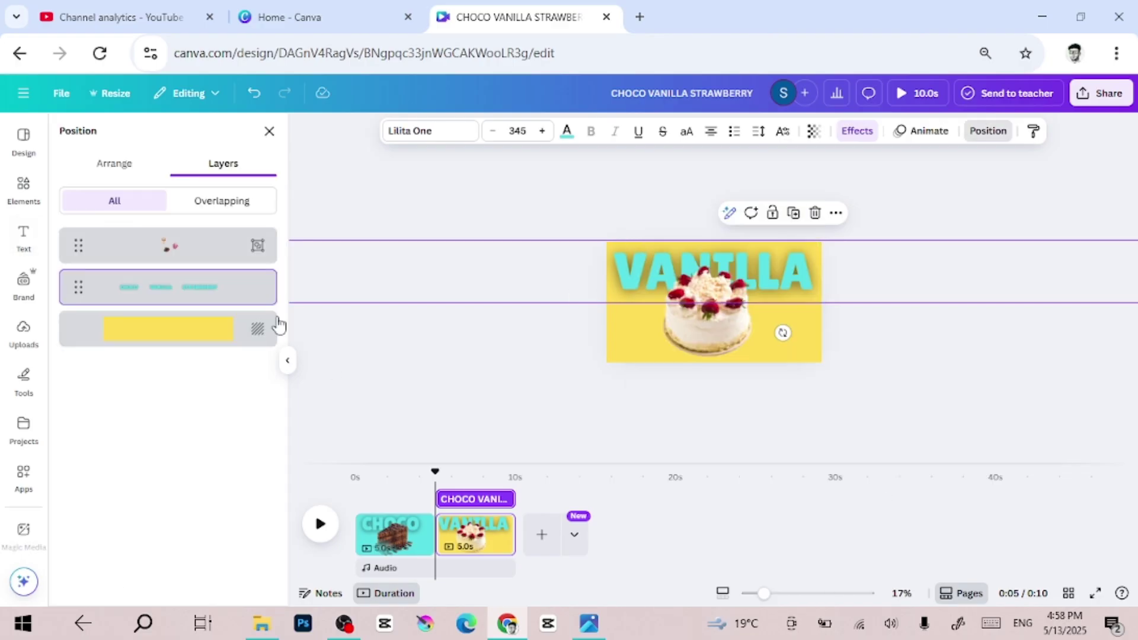
mouse_move(221, 299)
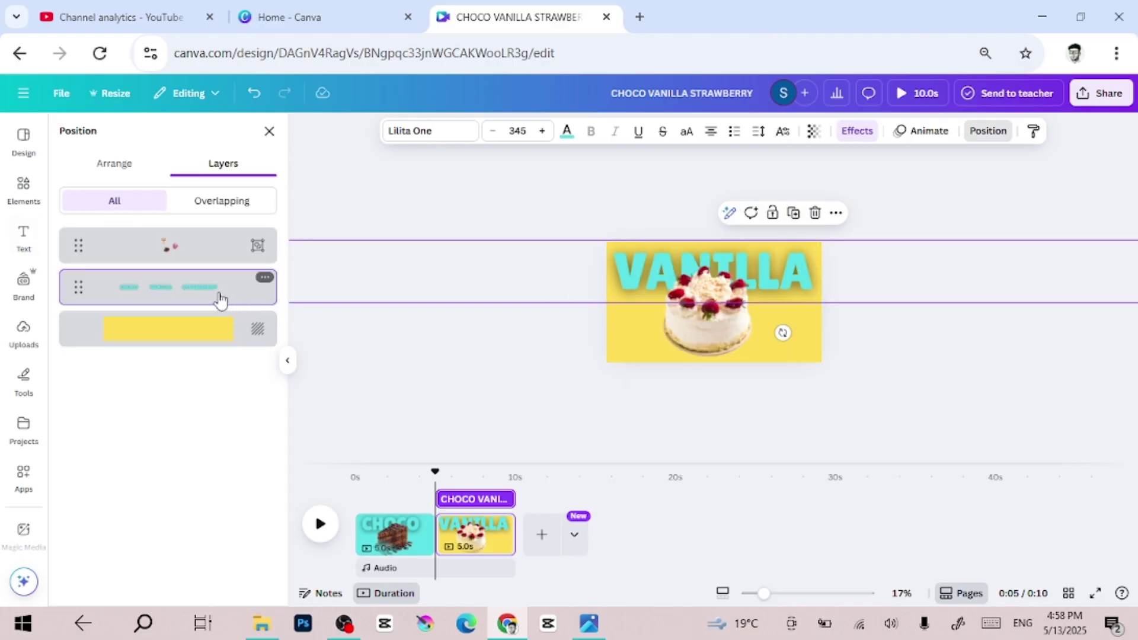
left_click(573, 138)
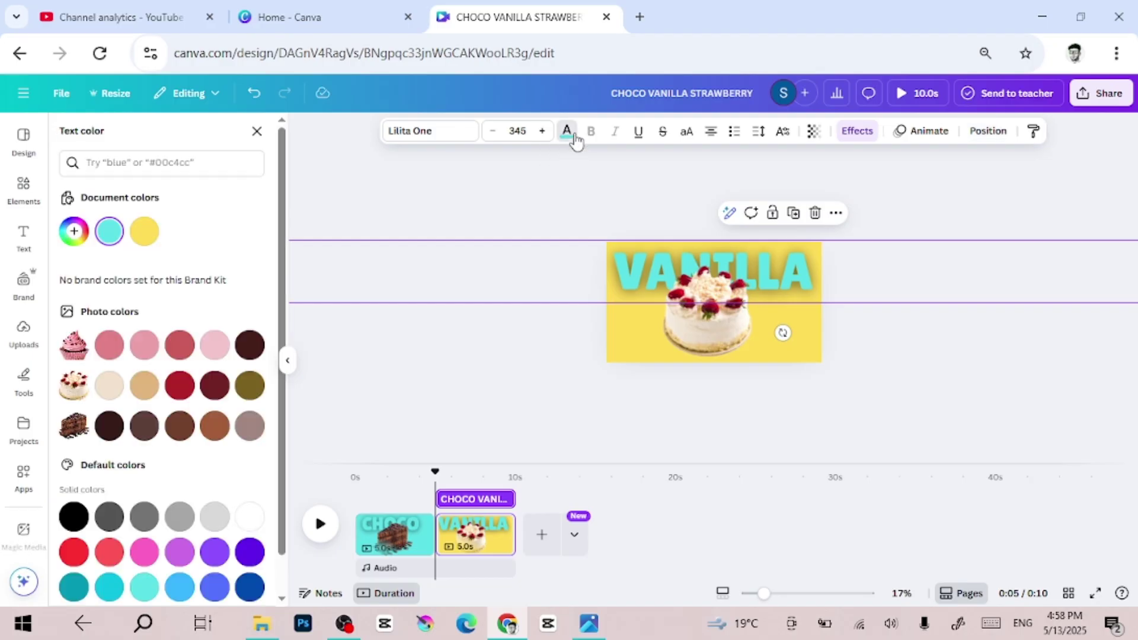
left_click(144, 236)
left_click(639, 424)
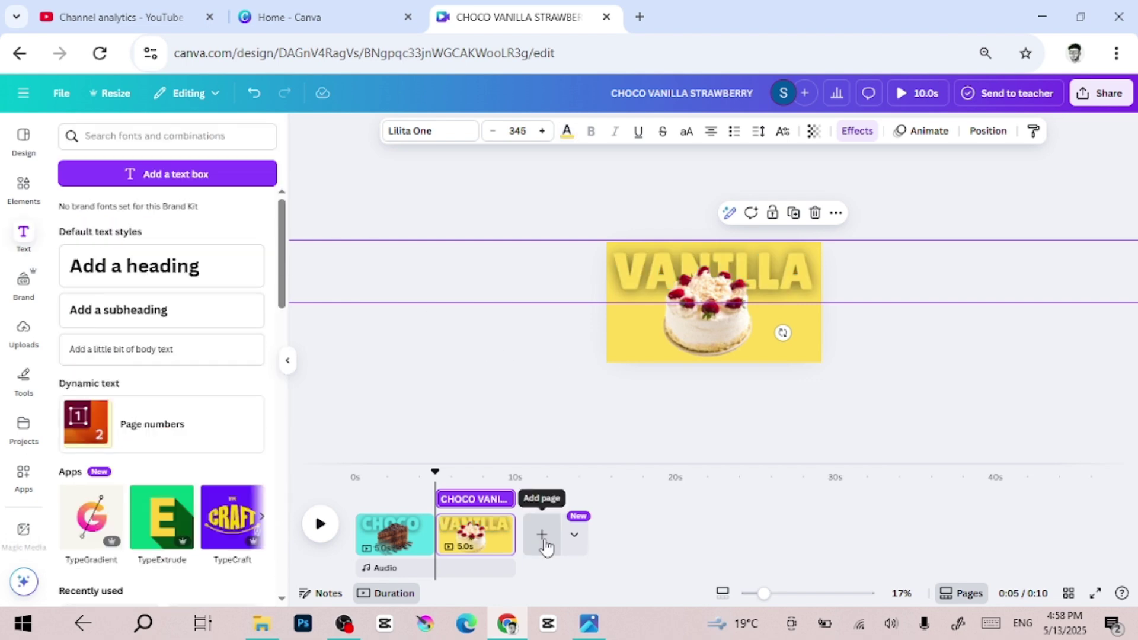
Duplicate the VANILLA page and, on the copy, rotate and reposition the dessert group until the pink cupcake stands centred
left_click(499, 524)
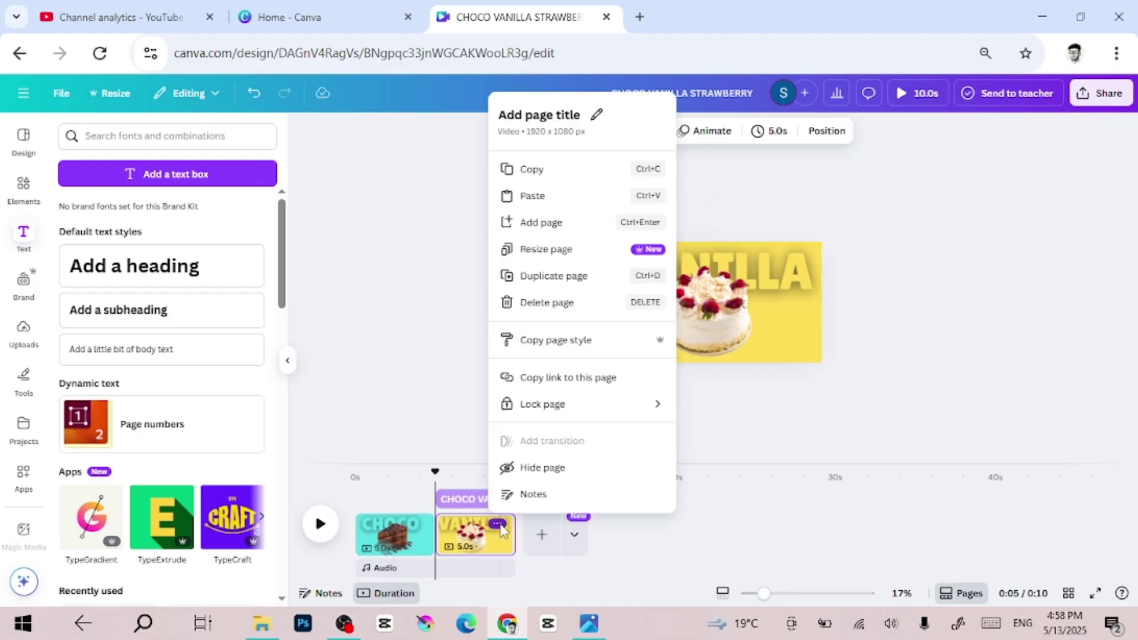
left_click(566, 276)
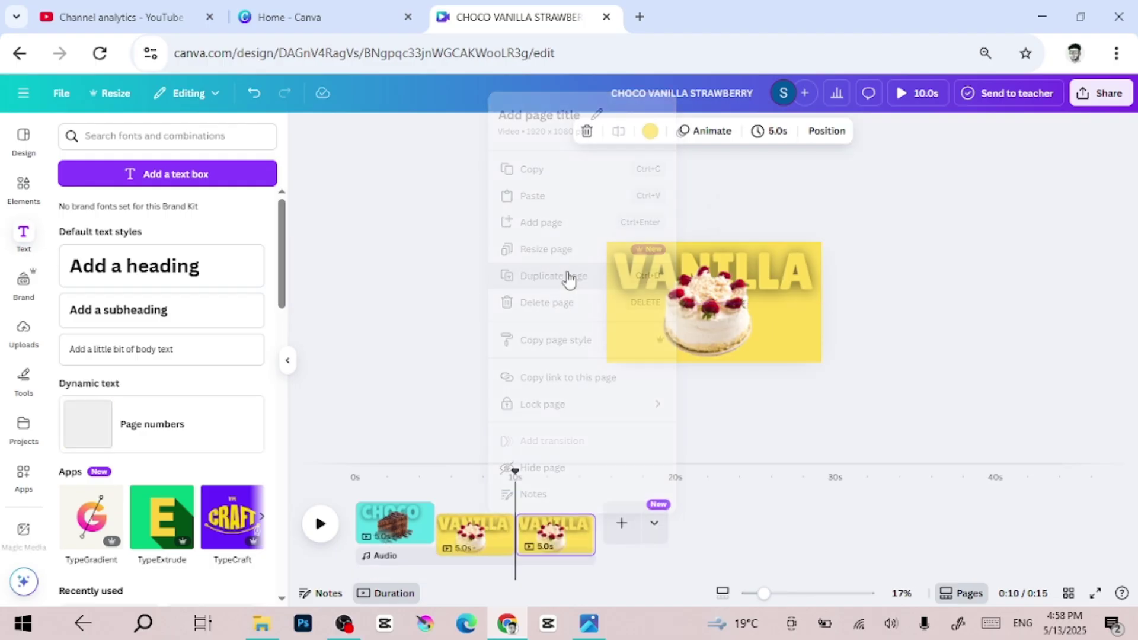
left_click(721, 326)
scroll(895, 341, "down", 1)
scroll(895, 340, "down", 1)
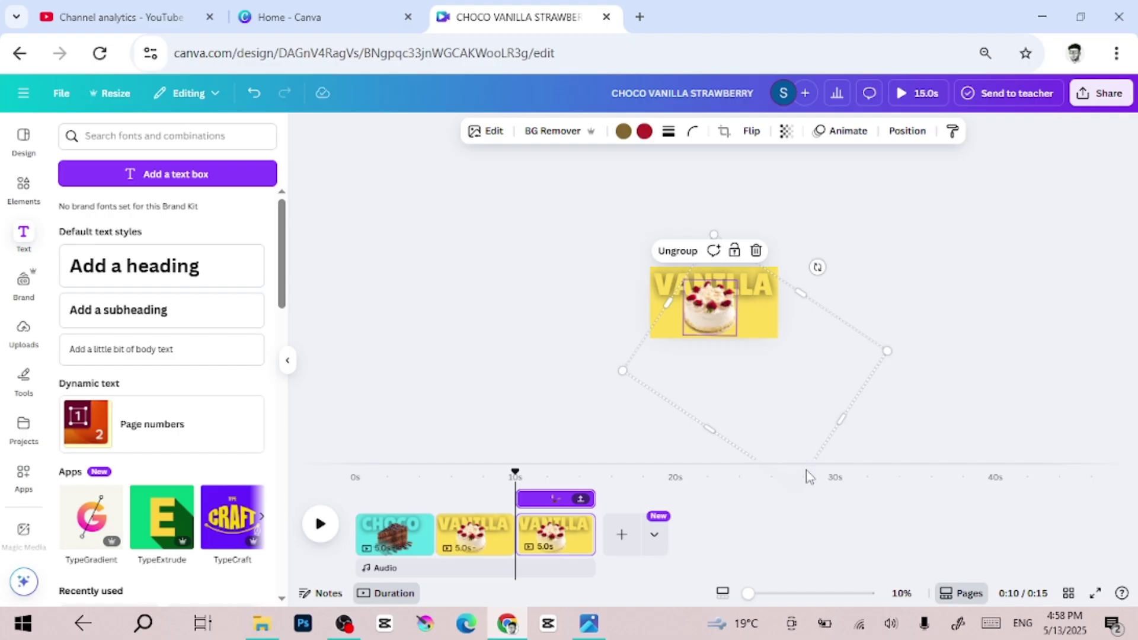
scroll(809, 477, "down", 2)
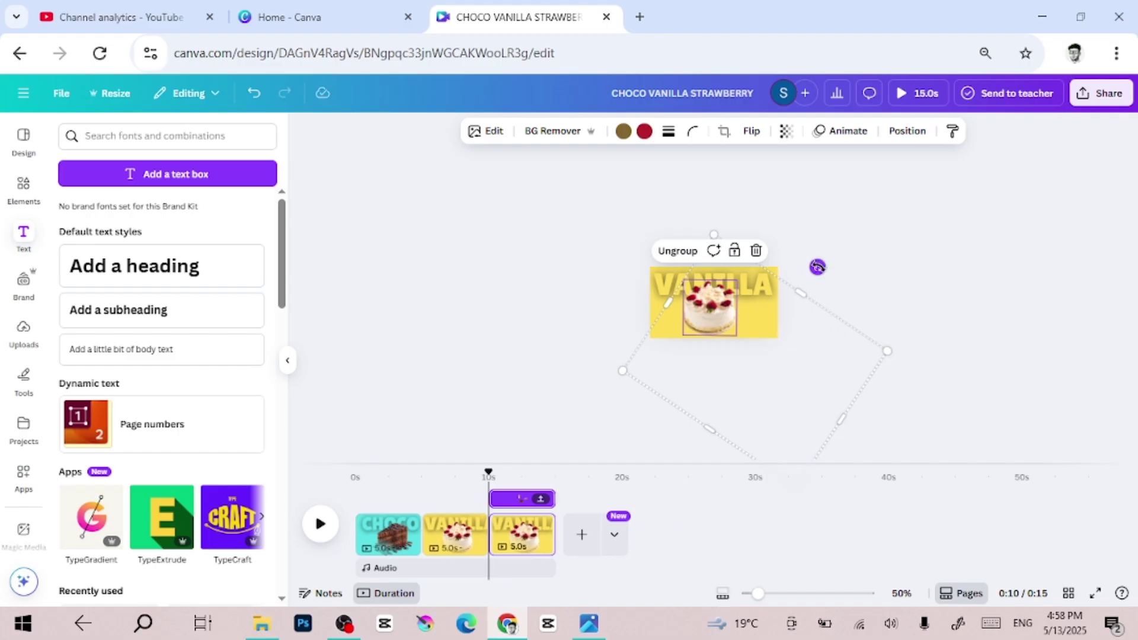
left_click_drag(817, 267, 672, 278)
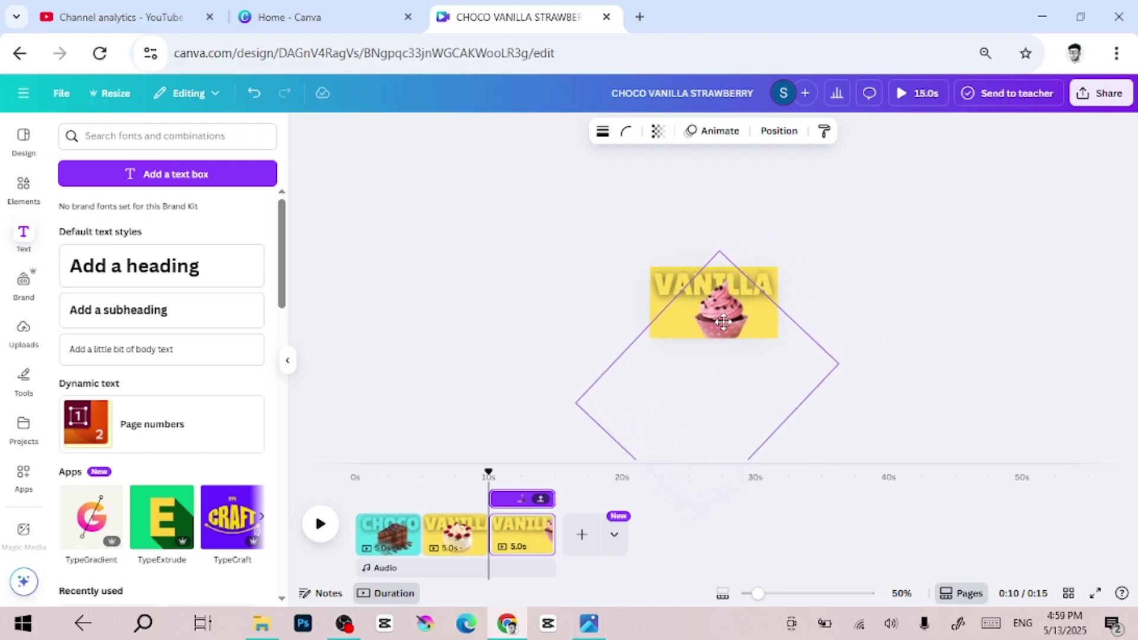
left_click_drag(723, 322, 716, 316)
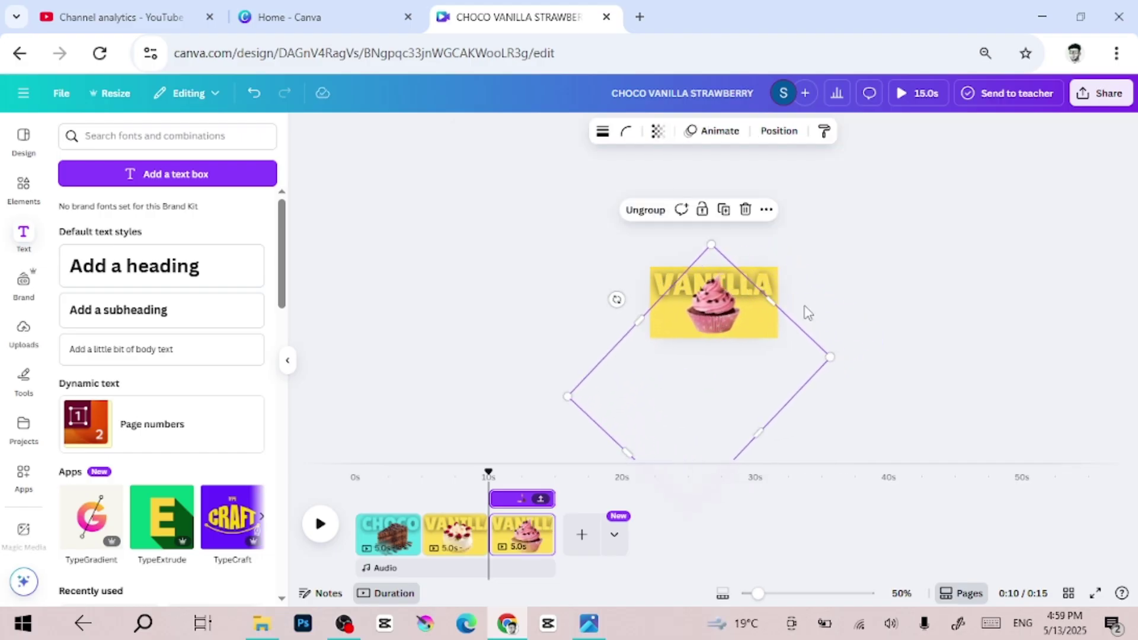
scroll(848, 302, "up", 3)
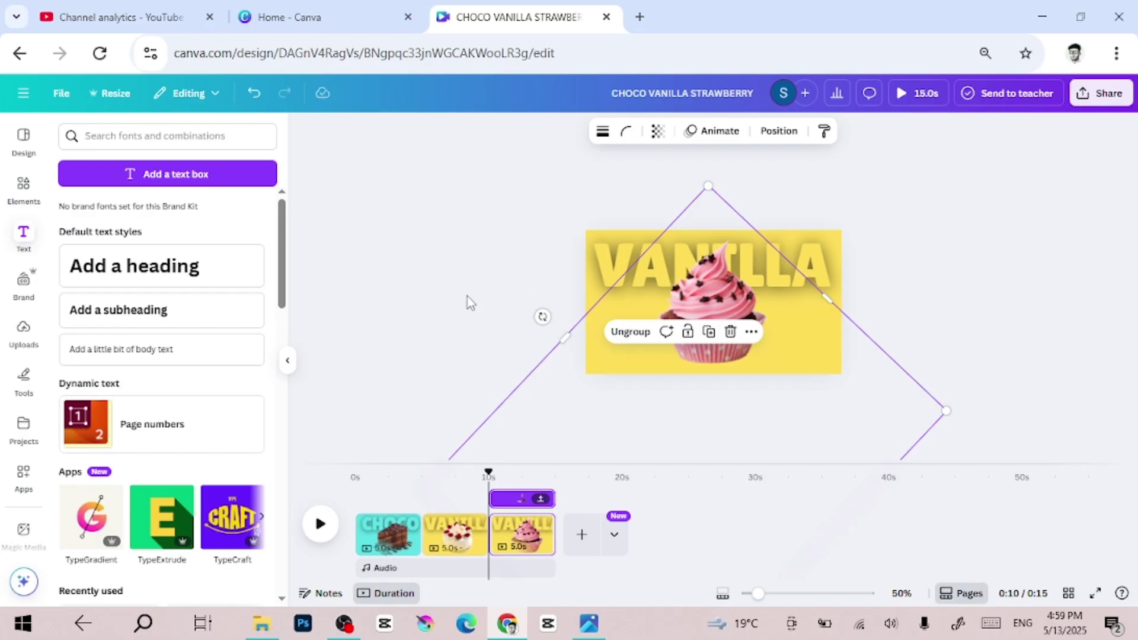
Select the third page's heading through the layer list and shift it left until STRAWBERRY sits behind the cupcake
right_click(719, 276)
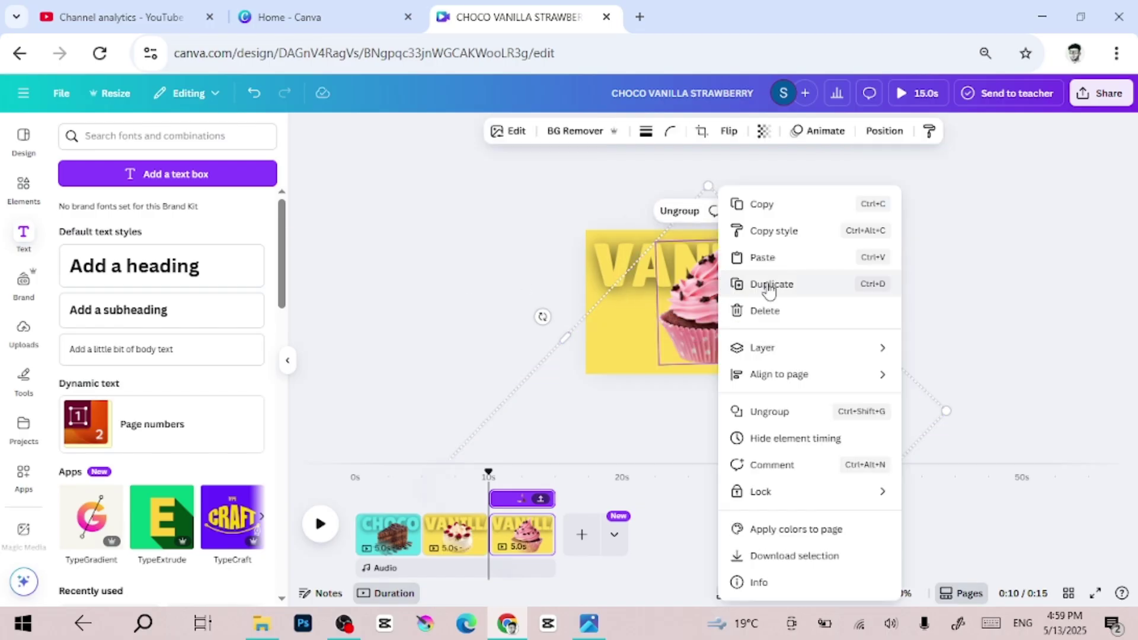
mouse_move(866, 347)
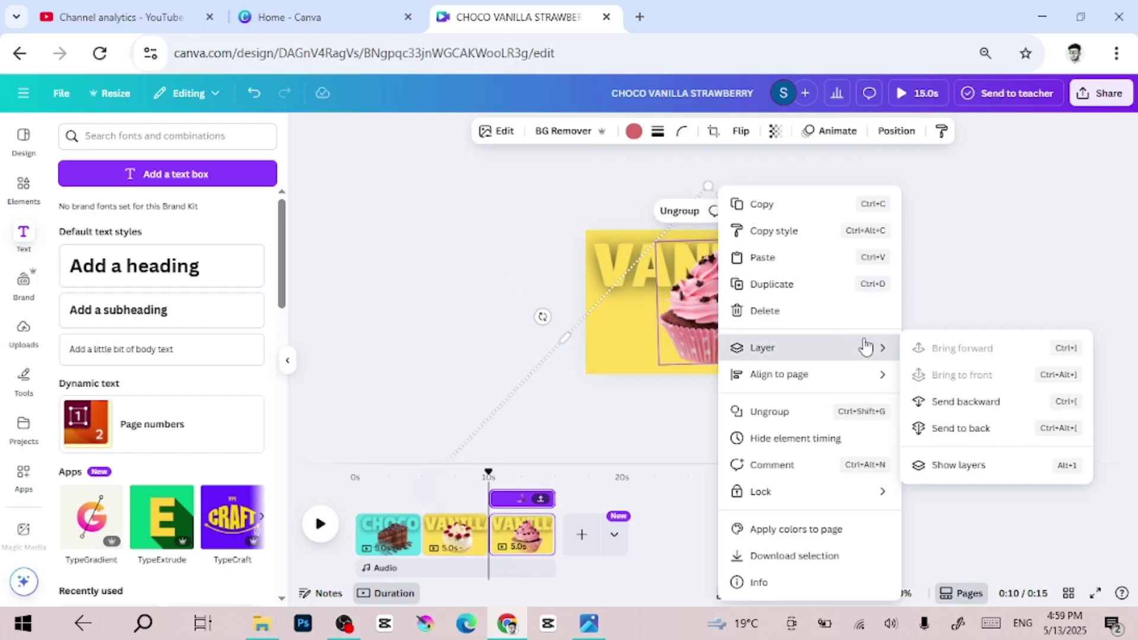
left_click(973, 464)
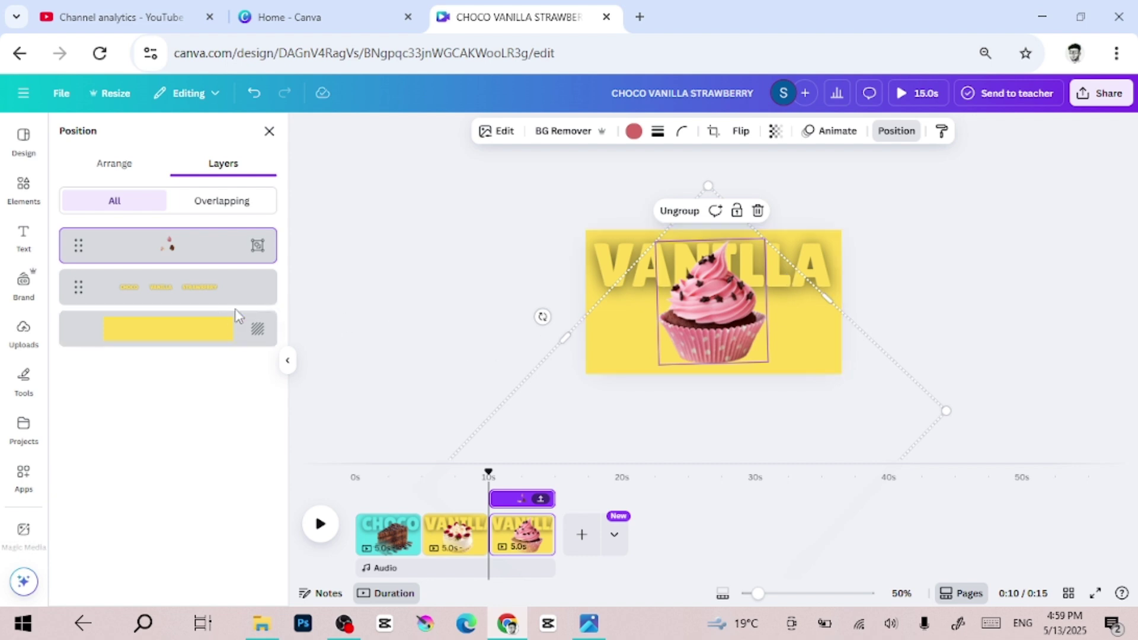
left_click(180, 296)
left_click_drag(619, 254, 224, 261)
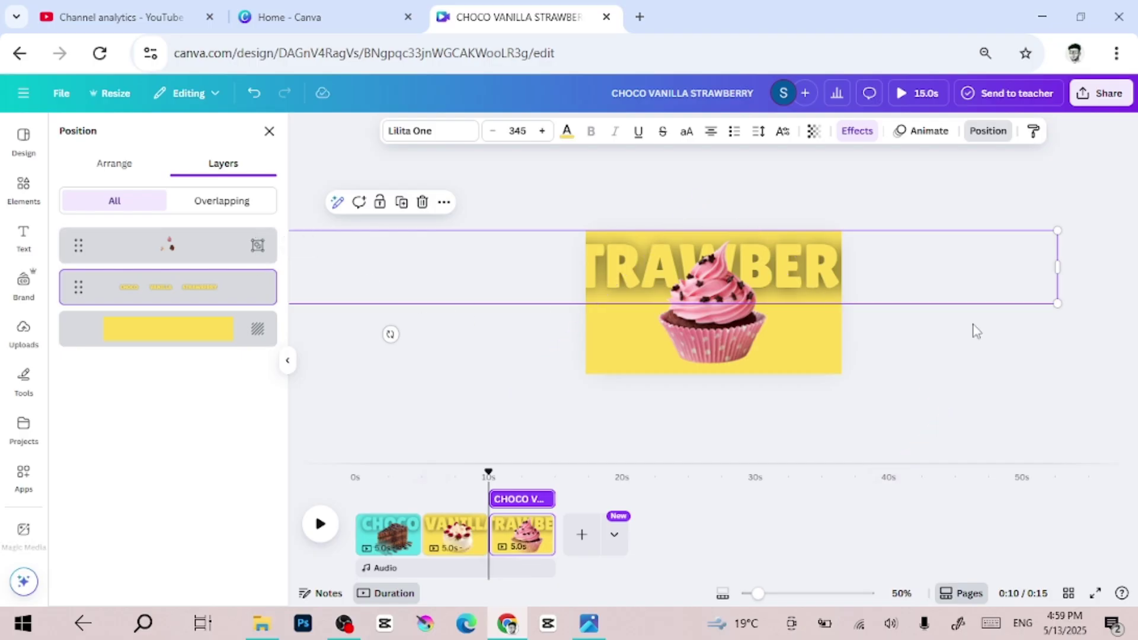
Shrink the third page's heading to size 225 and reposition it so the whole word STRAWBERRY is centred across the page
left_click_drag(1058, 303, 842, 292)
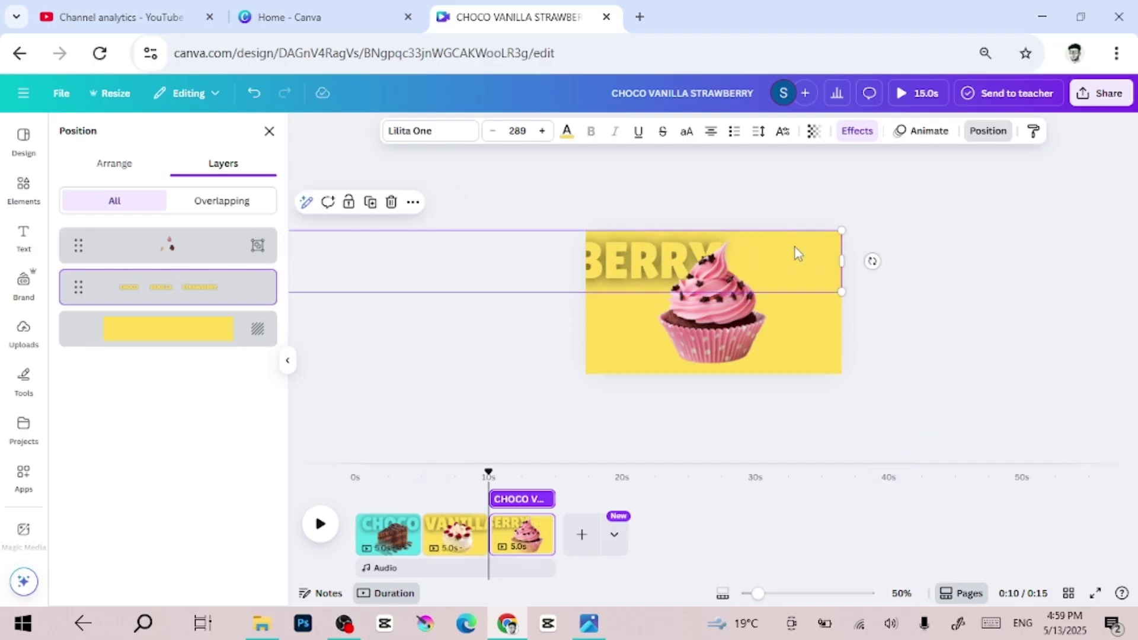
left_click_drag(615, 252, 755, 247)
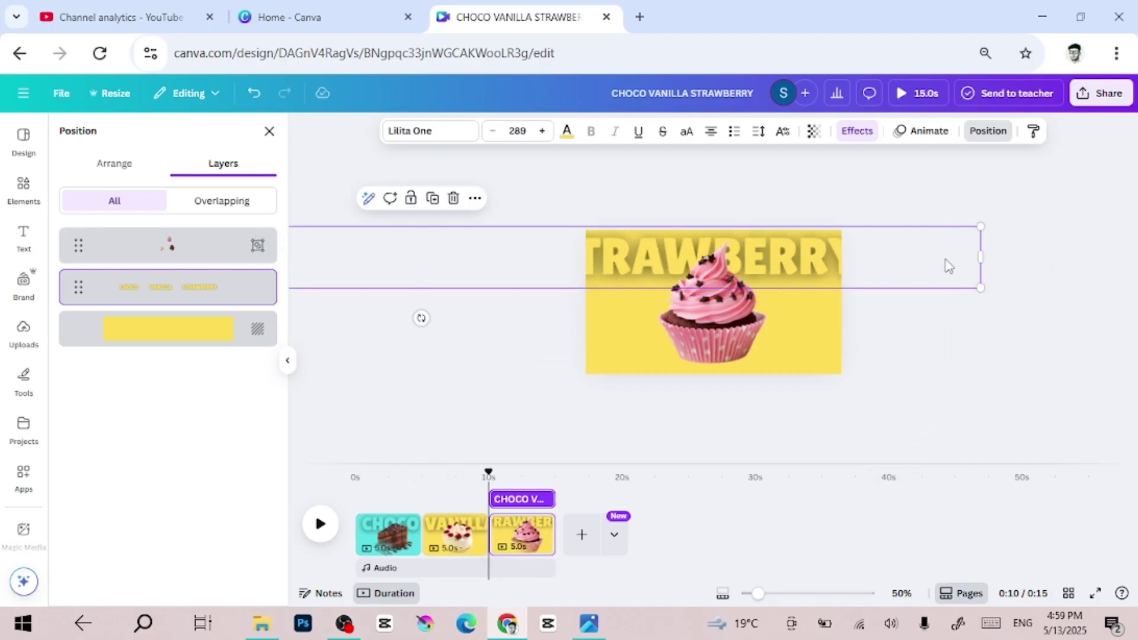
left_click_drag(980, 288, 765, 249)
left_click_drag(627, 255, 783, 252)
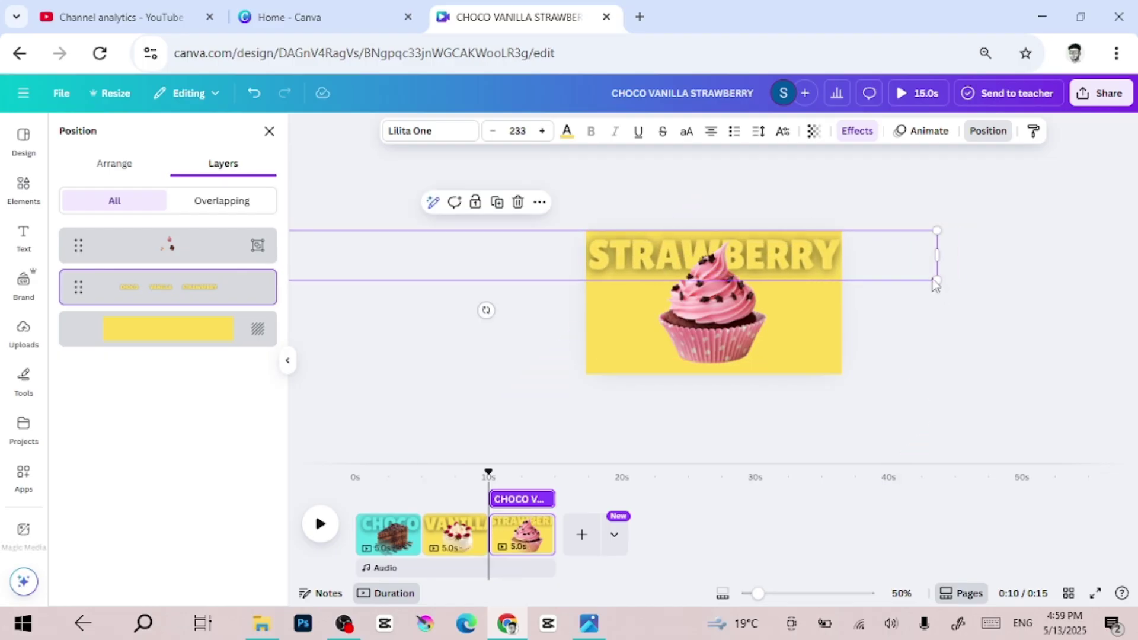
left_click_drag(936, 285, 916, 279)
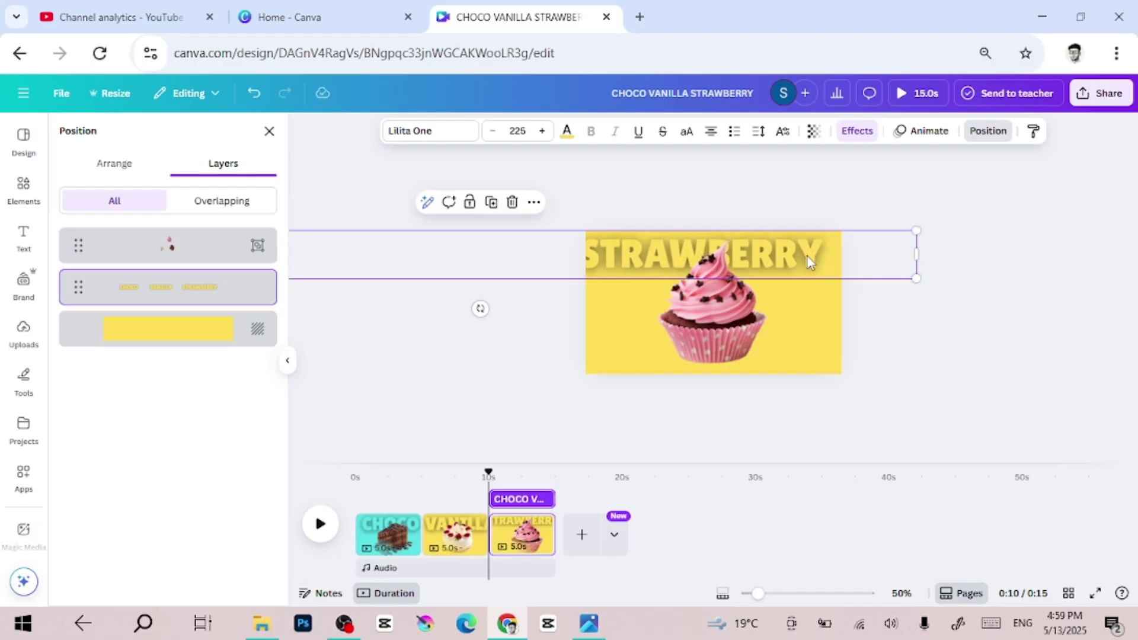
left_click_drag(809, 261, 823, 265)
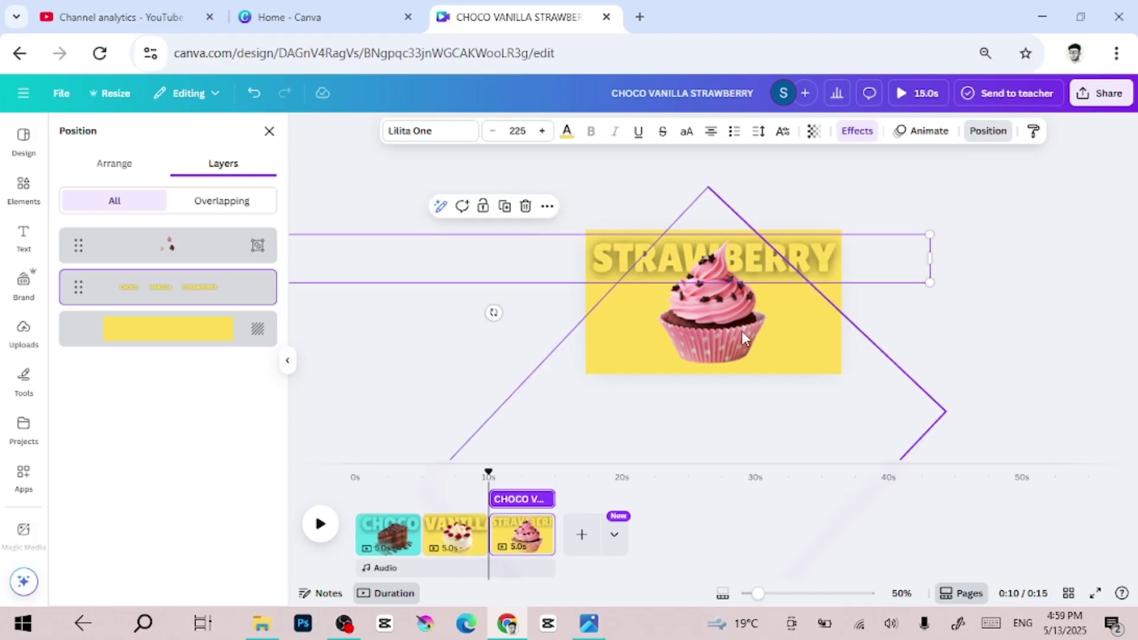
Change the third page's background to the first pink photo colour taken from the cupcake image
left_click(223, 335)
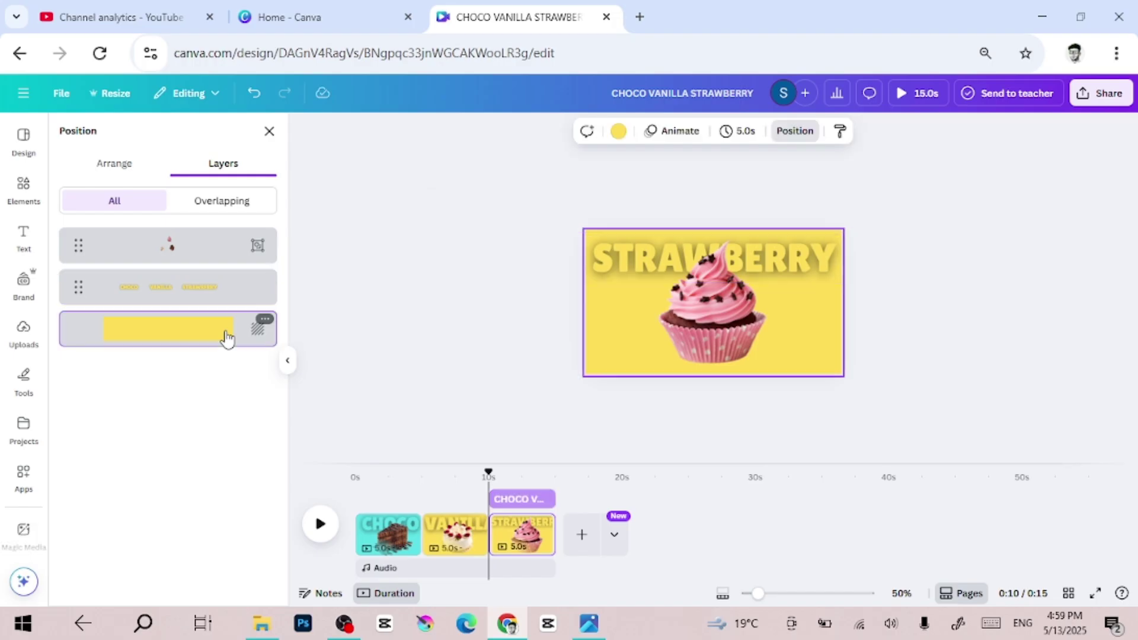
left_click(618, 131)
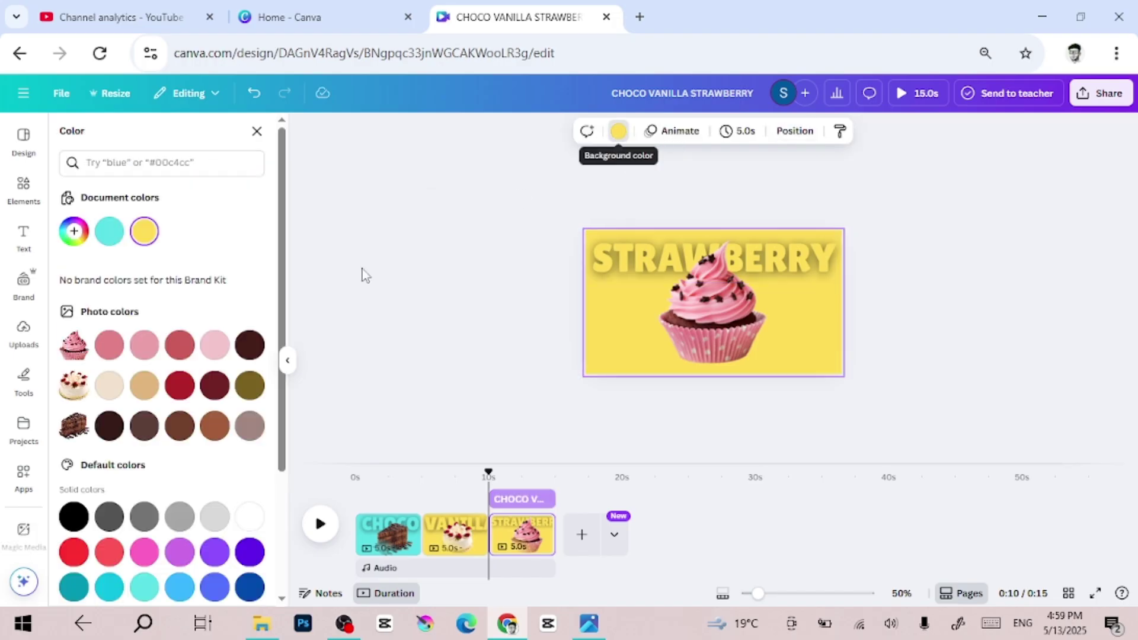
left_click(106, 356)
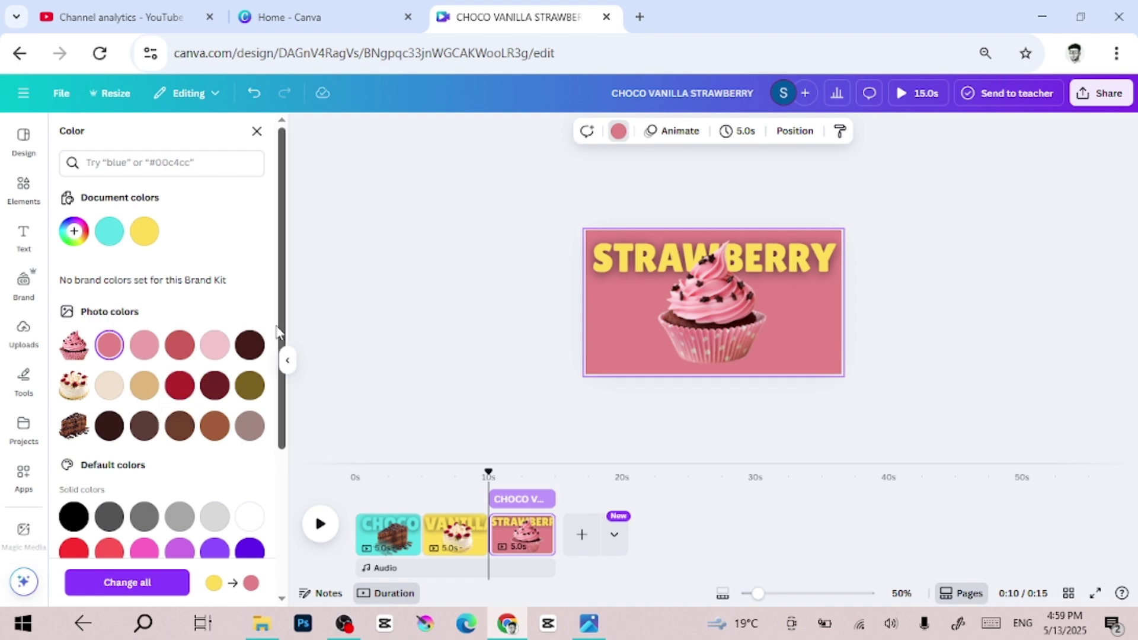
Recolour the STRAWBERRY heading with the background's pink from the document colours
left_click(614, 264)
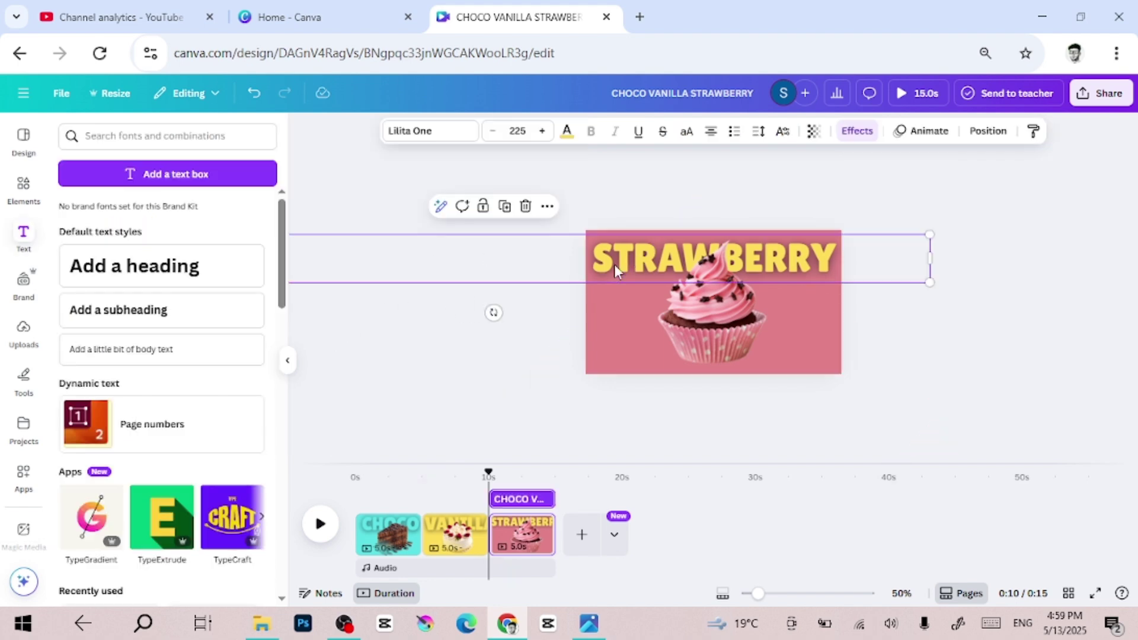
left_click(568, 133)
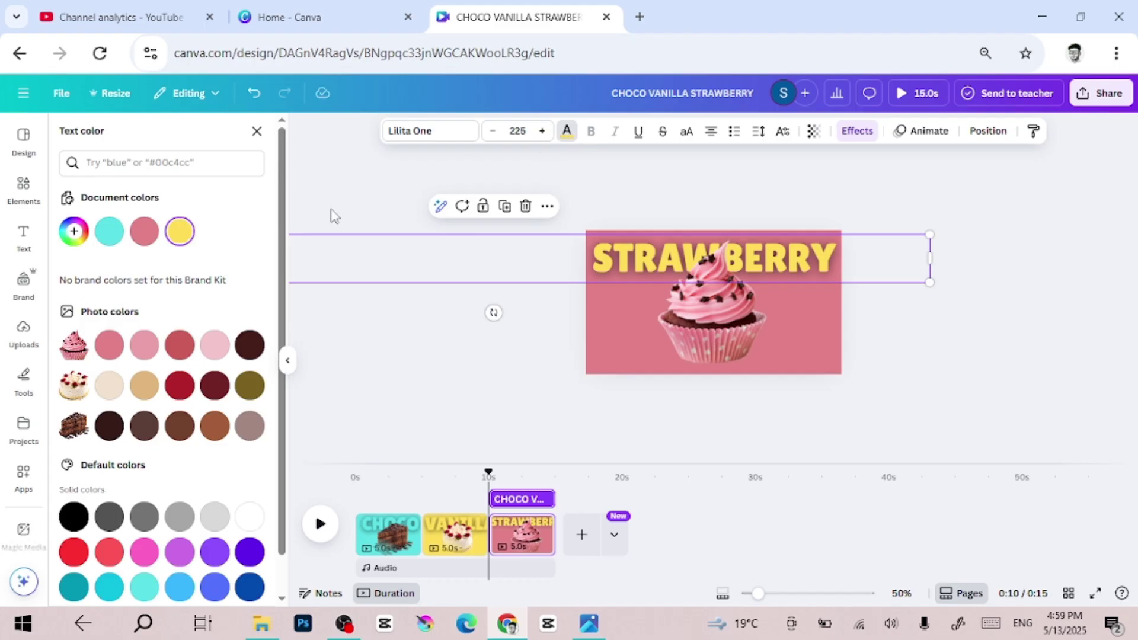
left_click(144, 231)
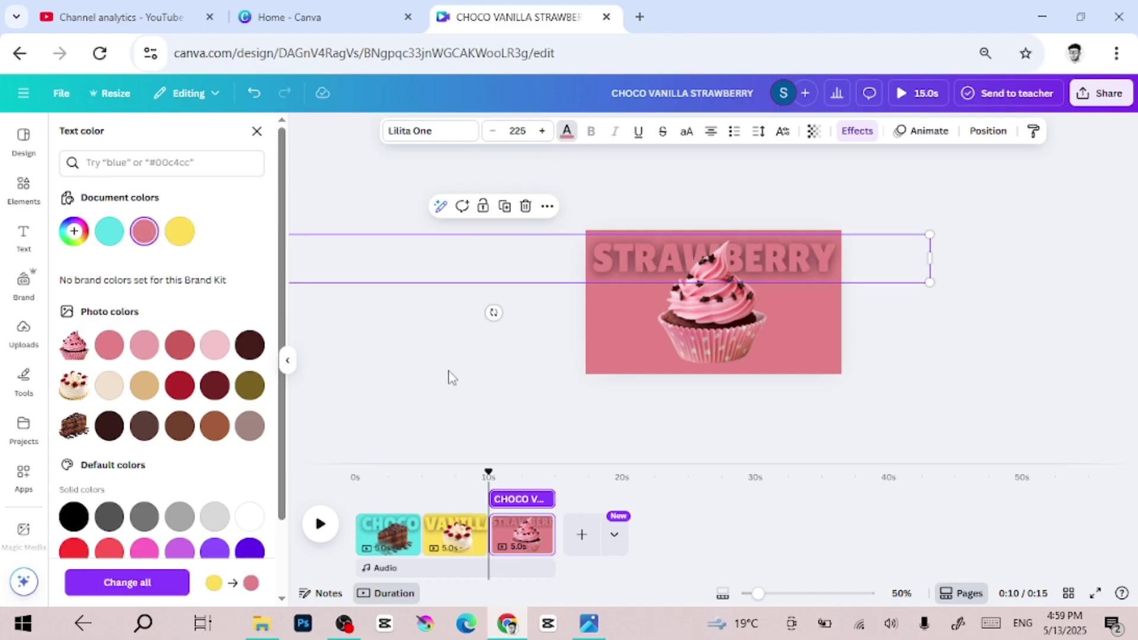
Trim the CHOCO page to 3.5 seconds and add a 1.6-second Match & Move transition between it and the VANILLA page
scroll(474, 521, "up", 2)
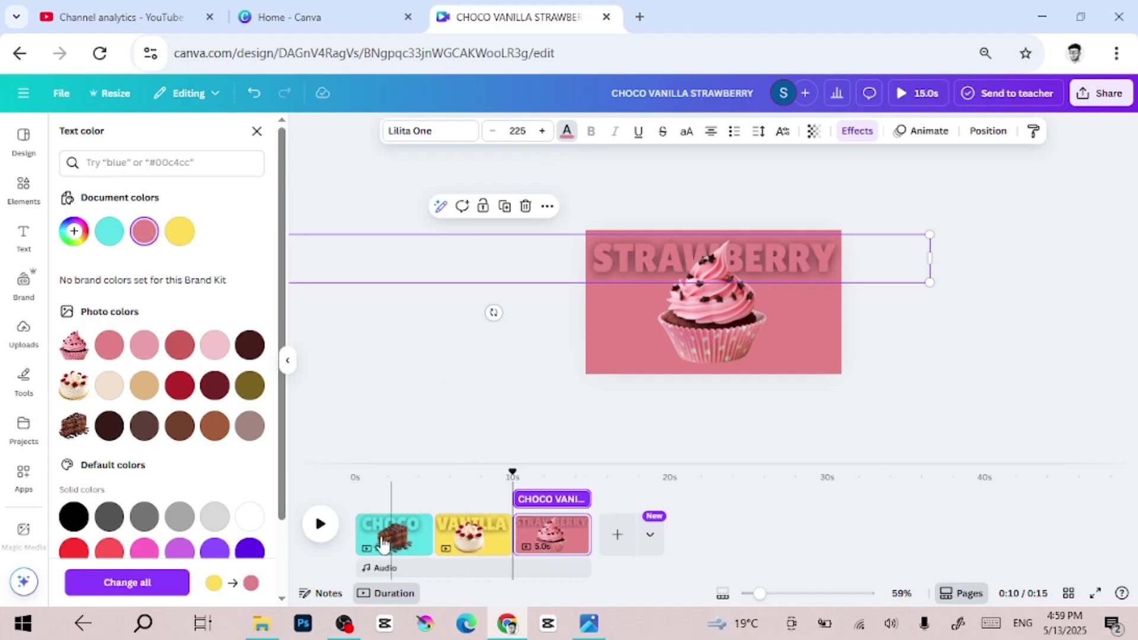
left_click_drag(367, 532, 403, 538)
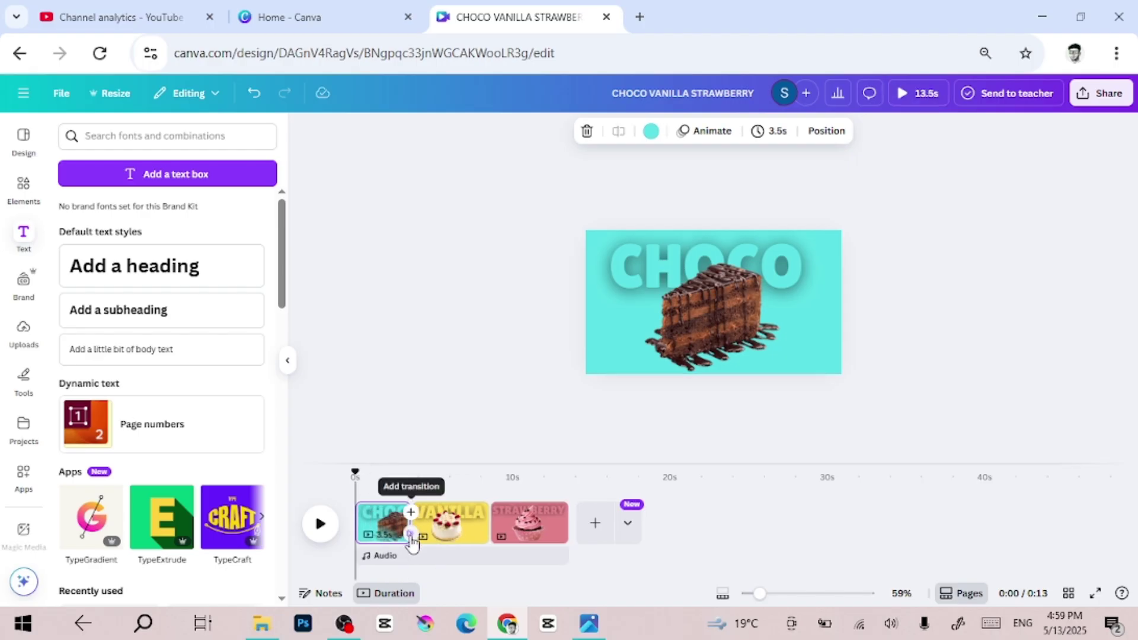
left_click(411, 535)
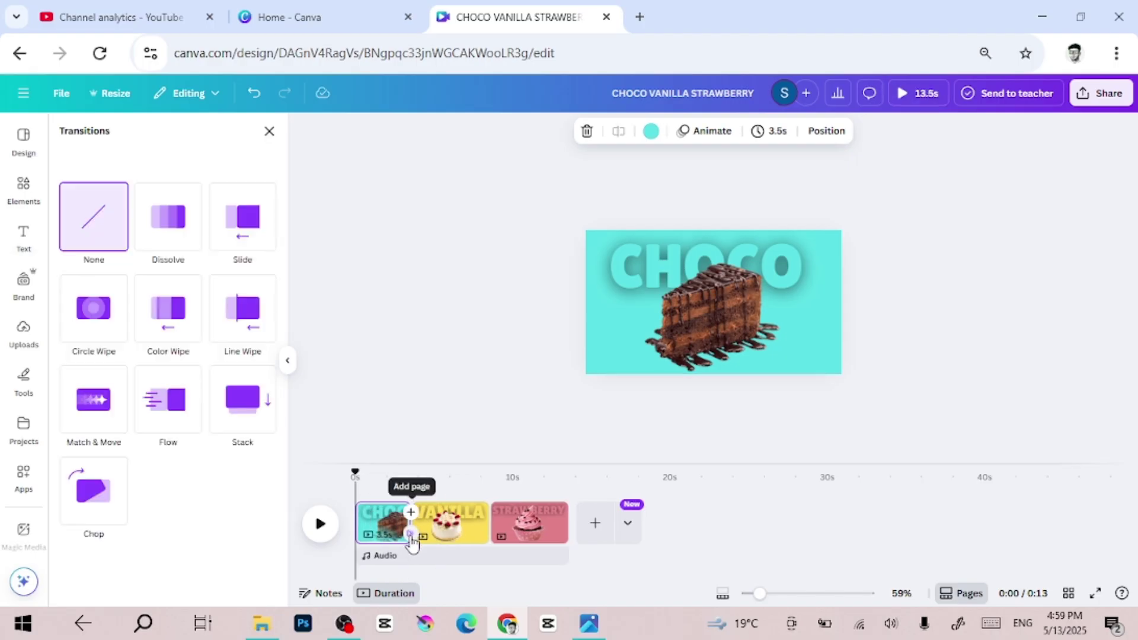
left_click(106, 413)
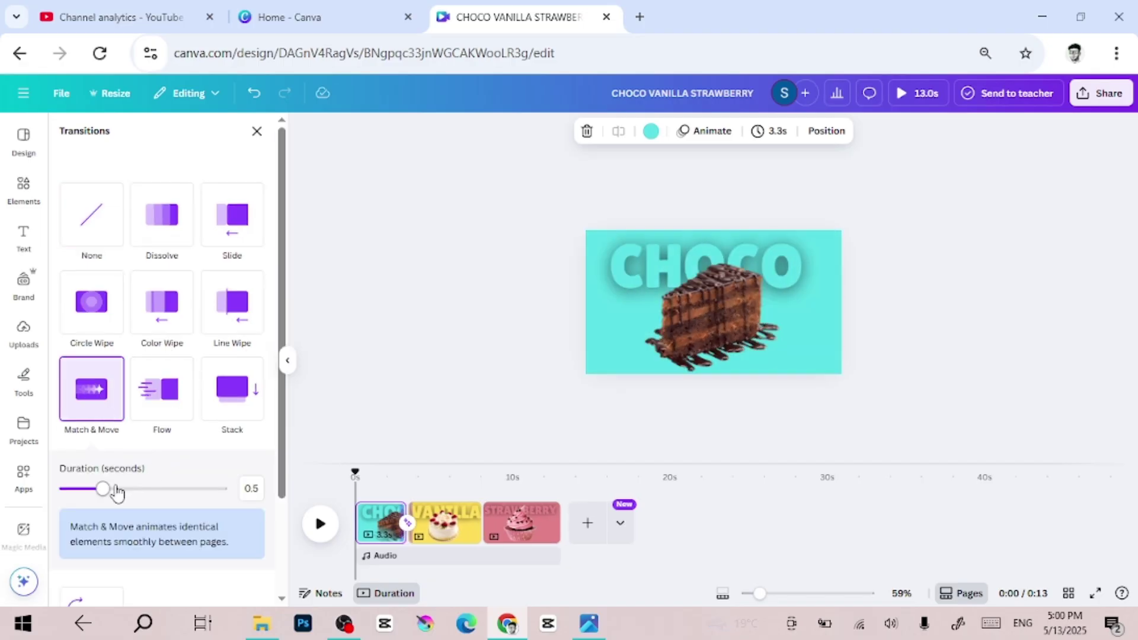
left_click_drag(177, 491, 207, 498)
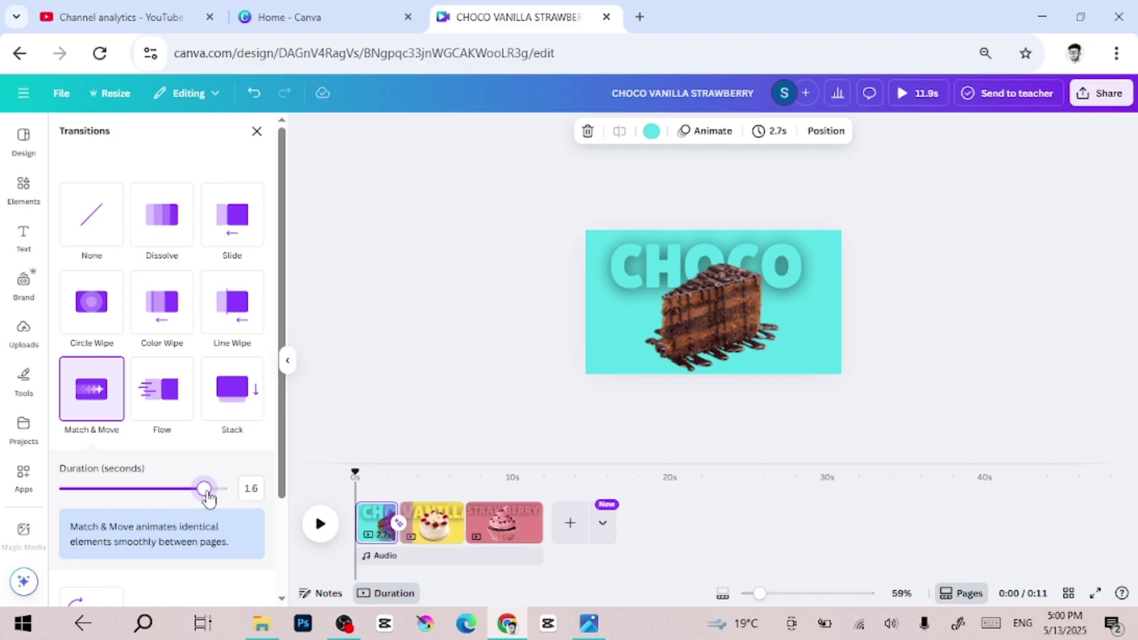
Preview the transition from CHOCO to VANILLA, and apply that Match & Move transition between all pages
left_click(320, 525)
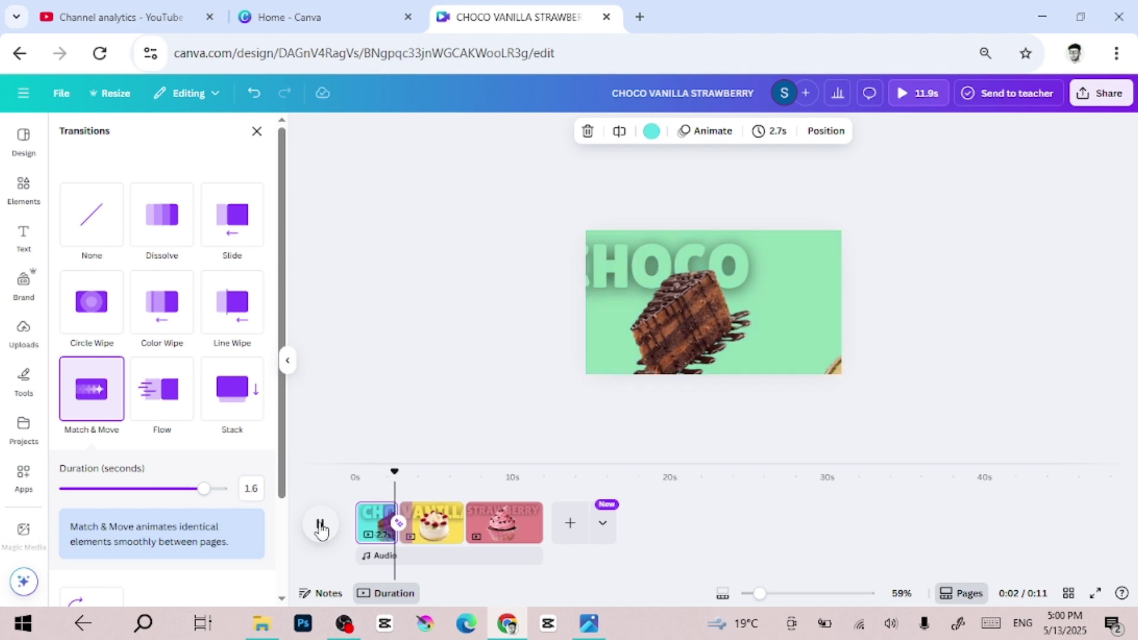
left_click(320, 525)
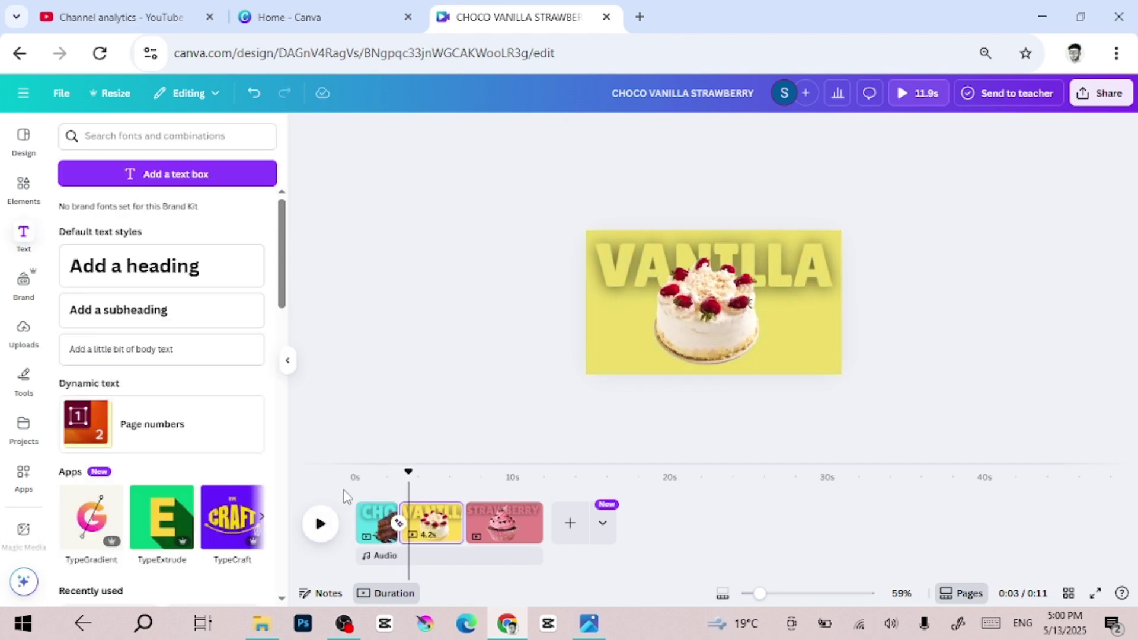
left_click(399, 524)
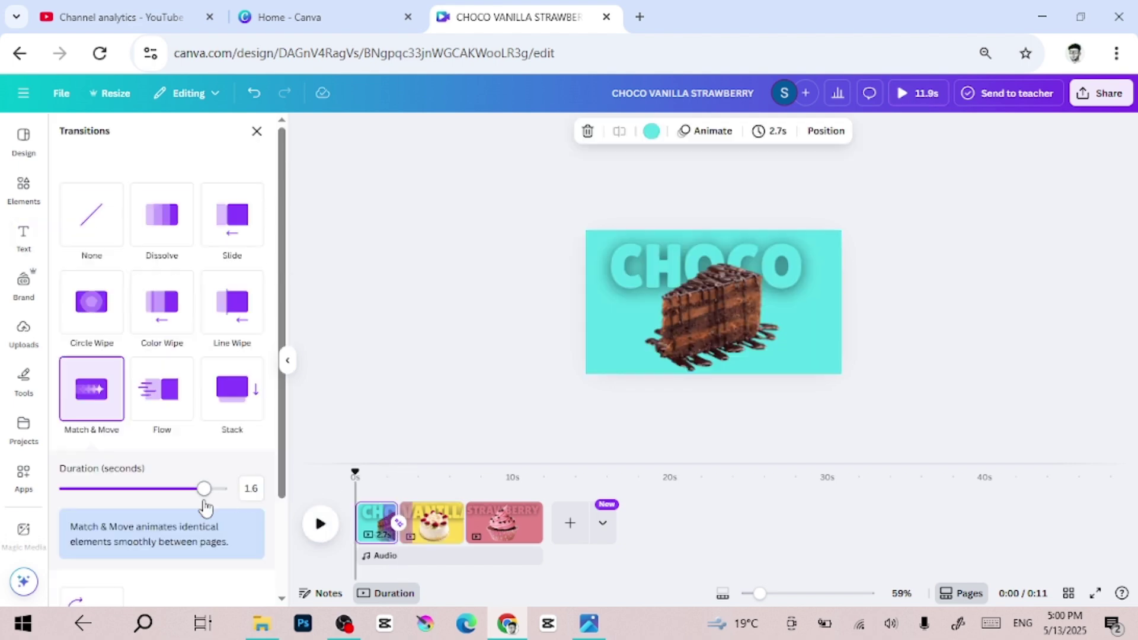
scroll(205, 506, "down", 2)
left_click(185, 582)
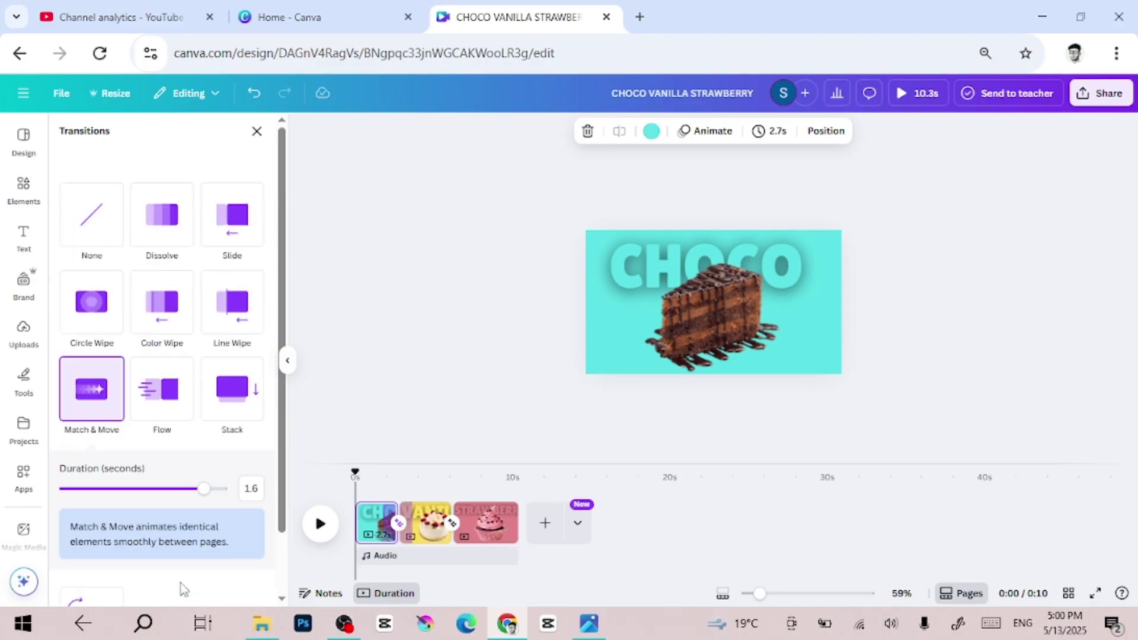
Shorten the VANILLA page to 2.0 seconds on the timeline
left_click(430, 524)
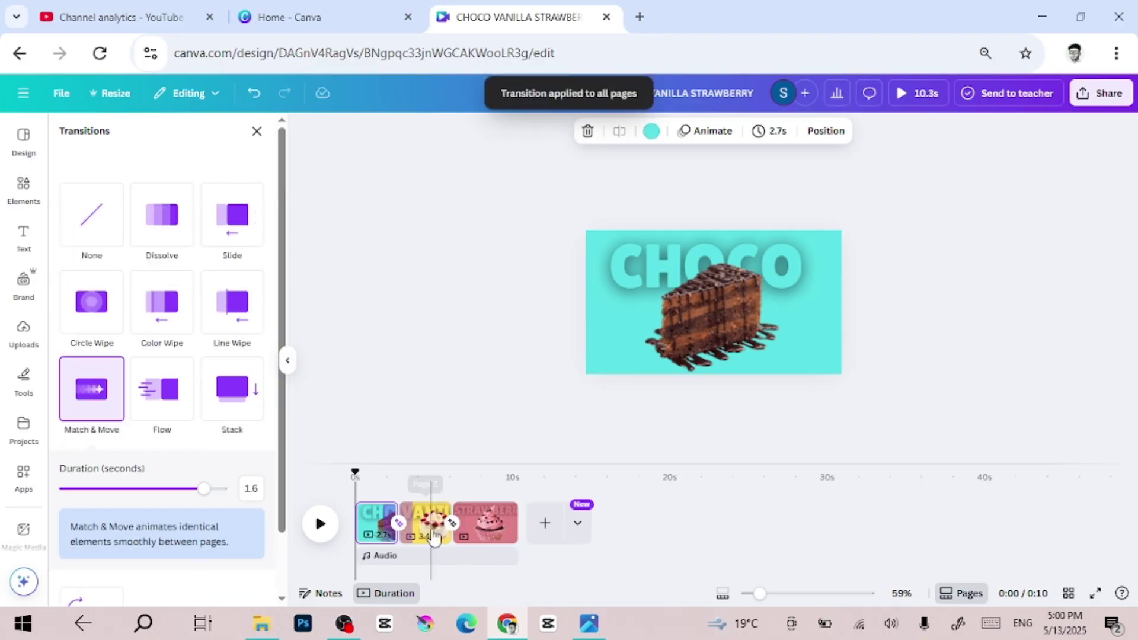
scroll(446, 534, "up", 3)
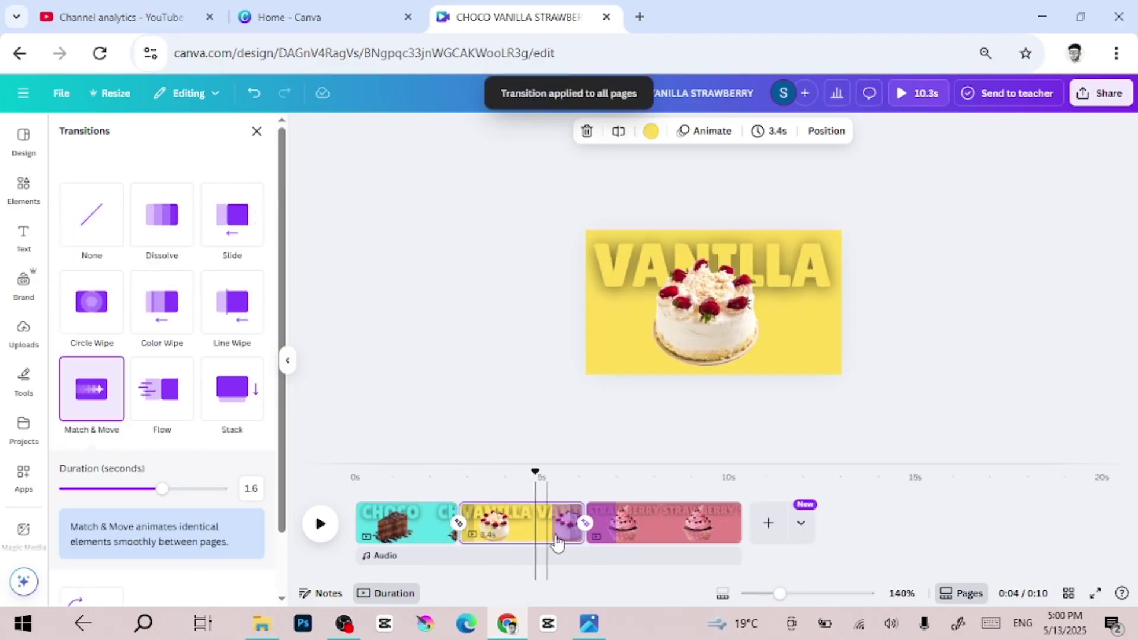
left_click_drag(544, 524, 534, 524)
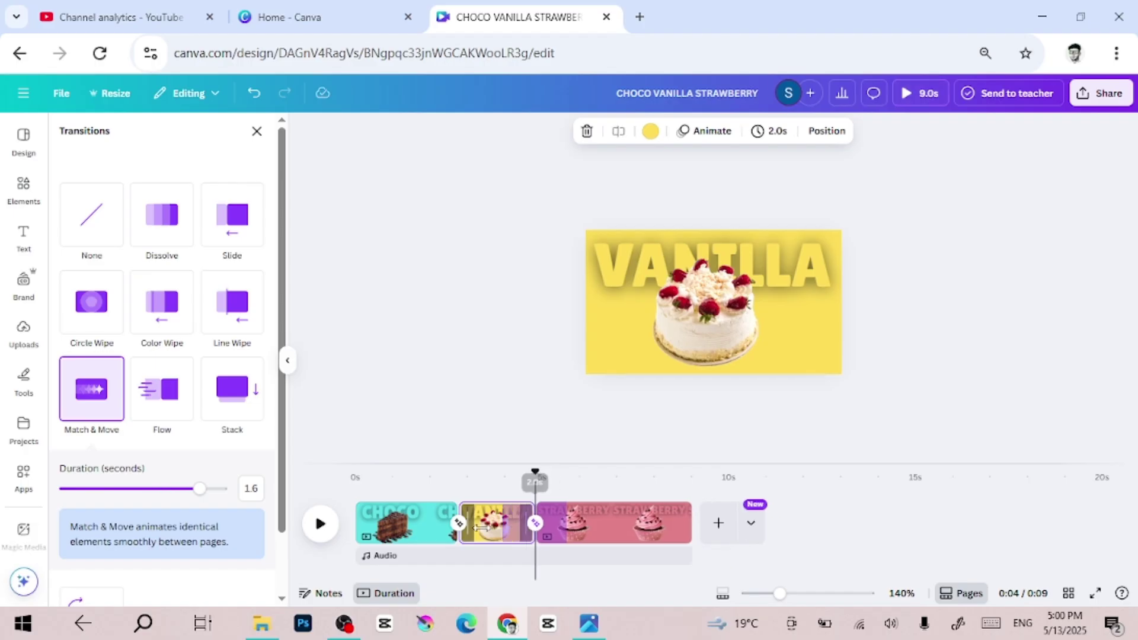
Shorten the CHOCO page to 1.6 seconds and play the video to check the timing
left_click(406, 521)
left_click_drag(429, 533, 404, 534)
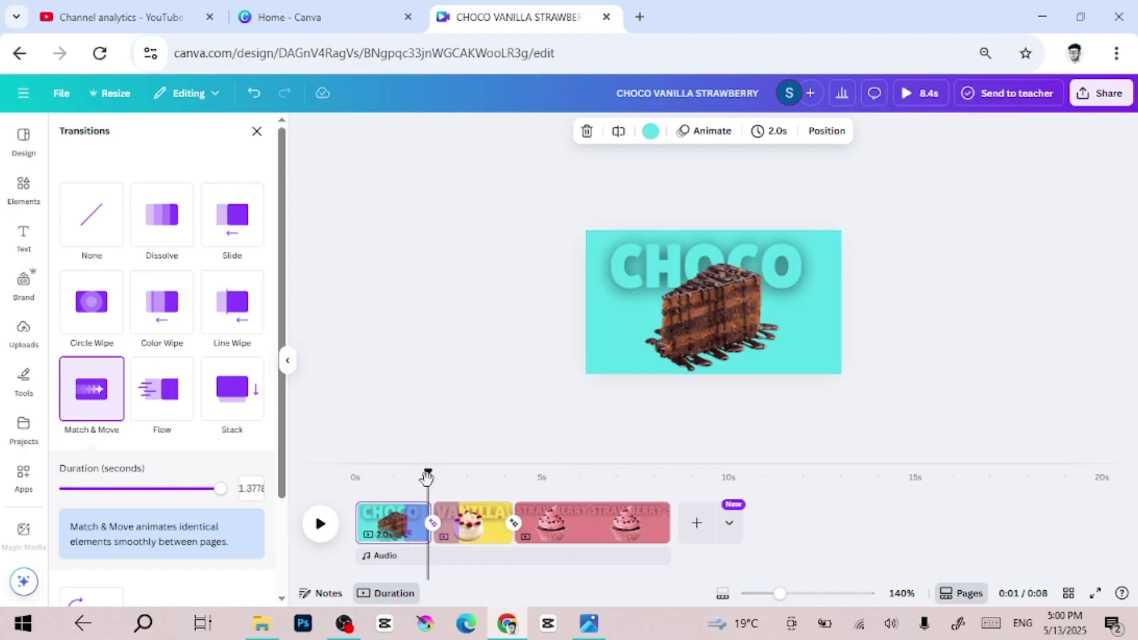
left_click_drag(428, 472, 355, 473)
left_click_drag(360, 513, 375, 513)
left_click(320, 524)
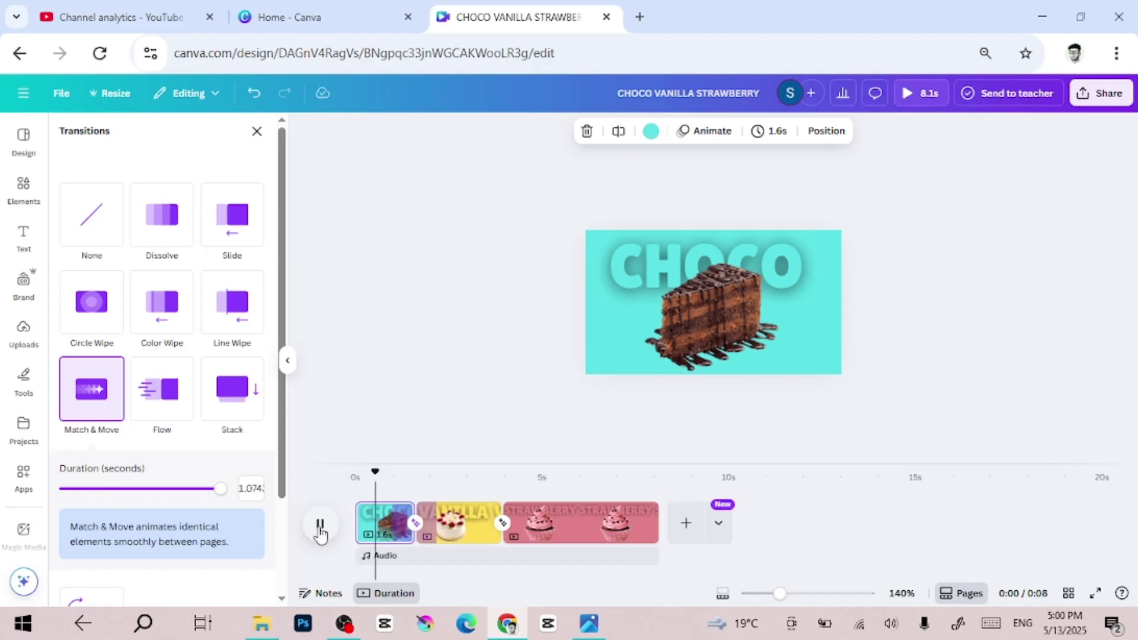